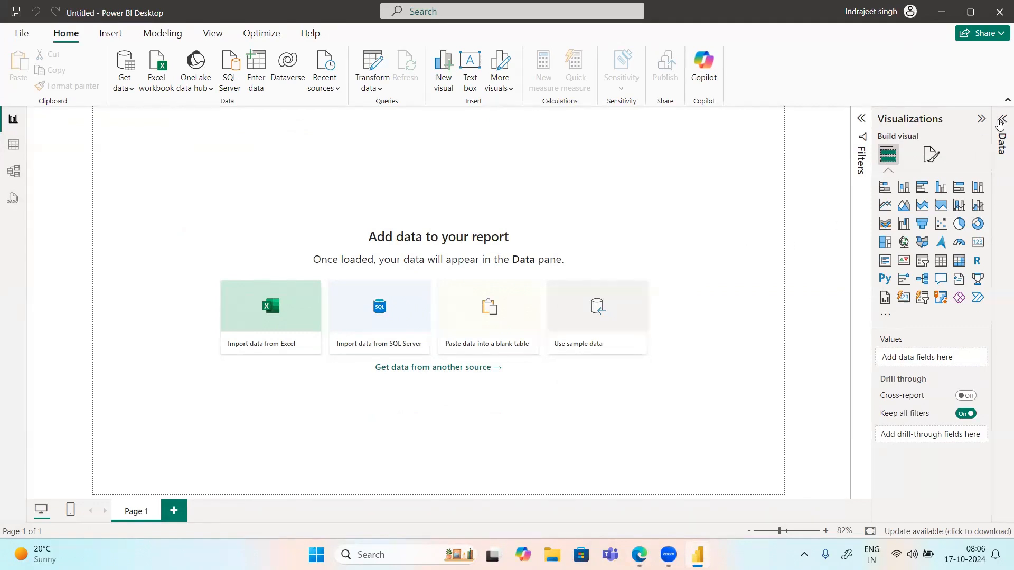
Examine the recent report files, the common and recent data sources, and the data transformation options.
click(1000, 123)
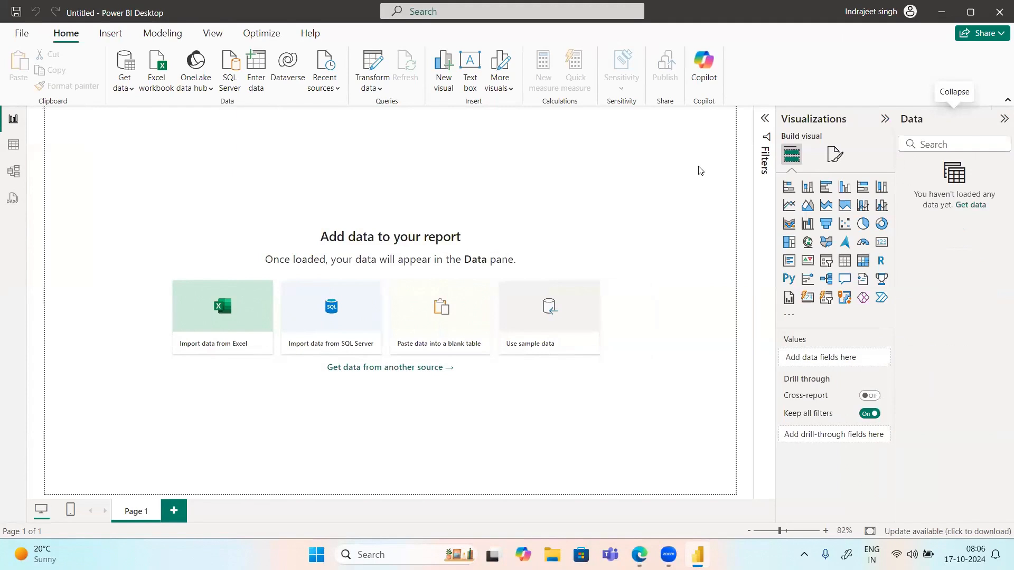
click(21, 33)
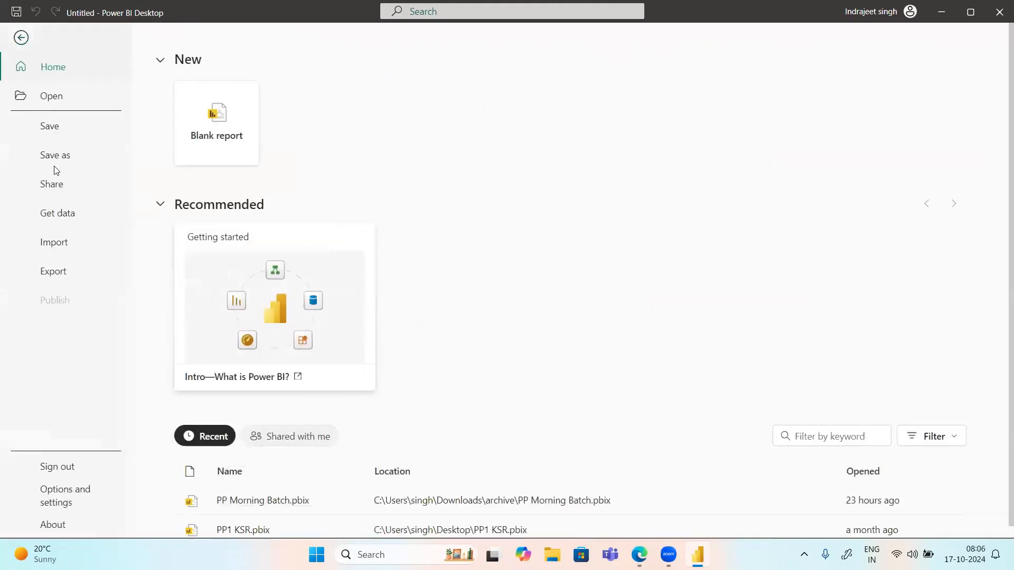
click(299, 502)
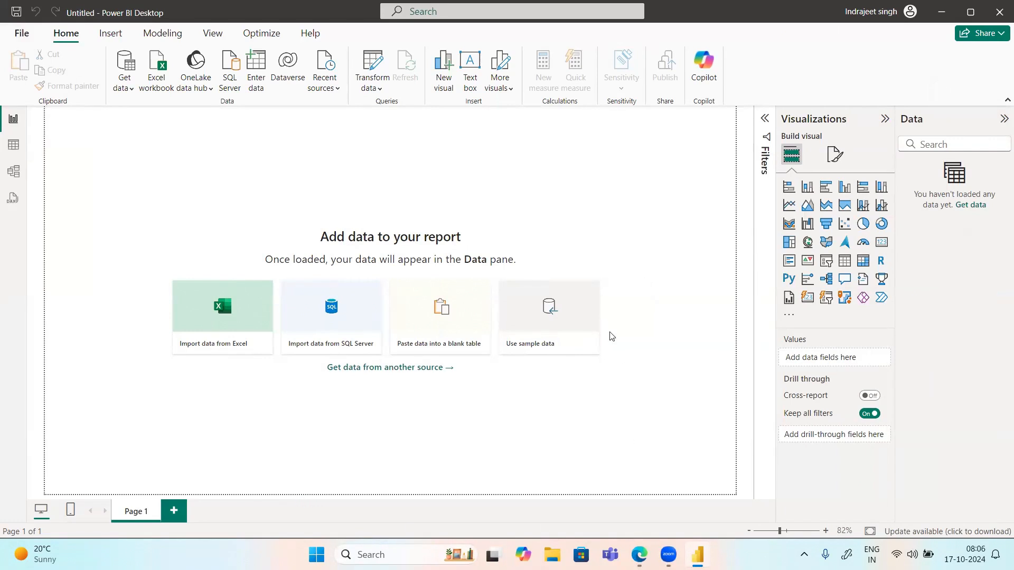
click(20, 34)
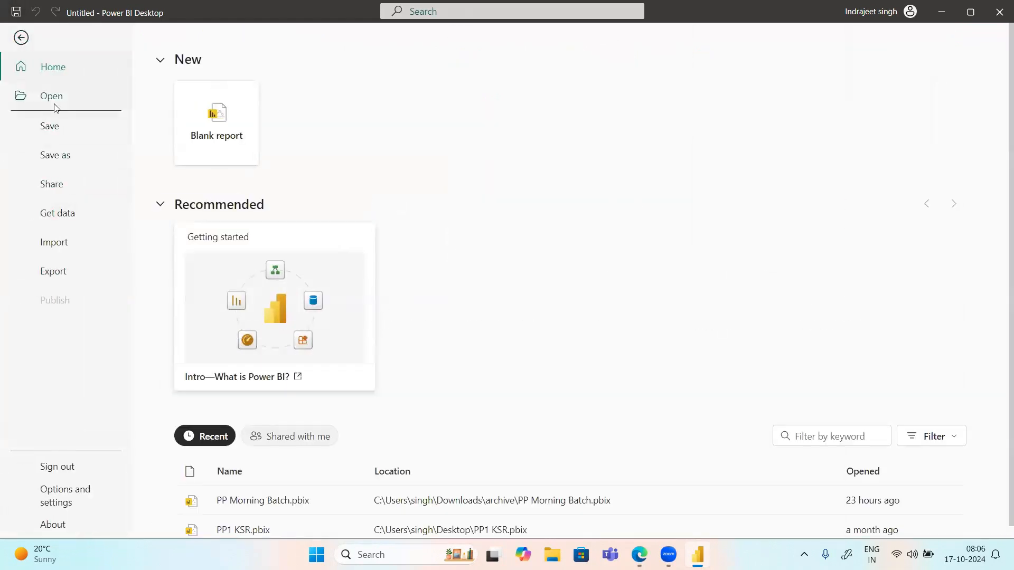
click(56, 104)
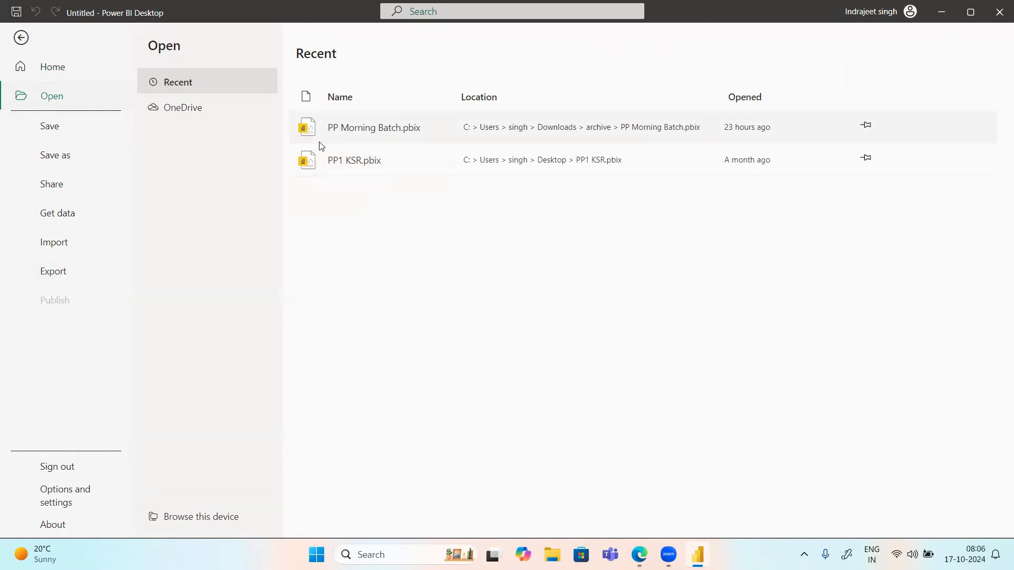
key(Escape)
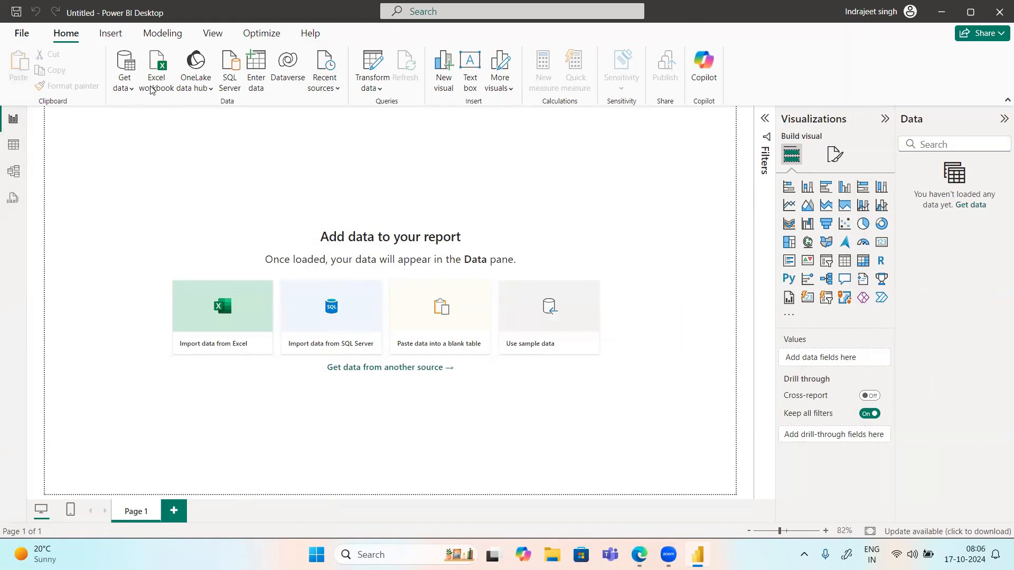
click(127, 90)
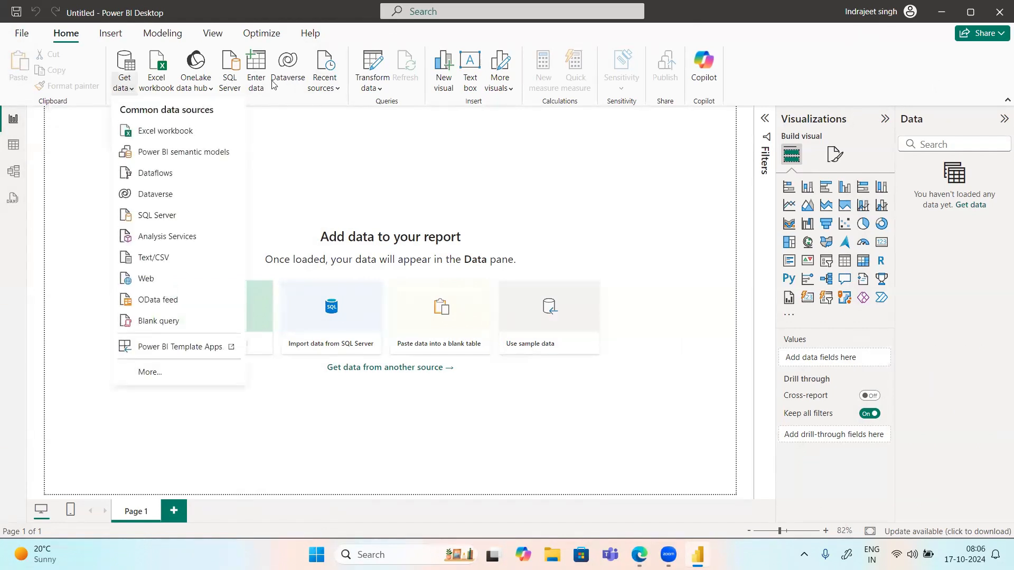
click(324, 79)
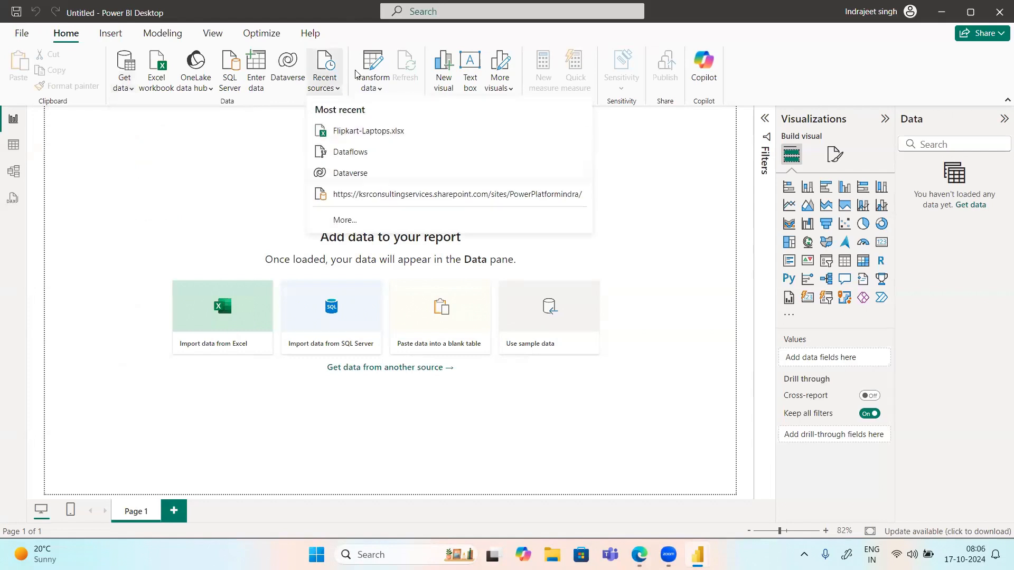
click(360, 84)
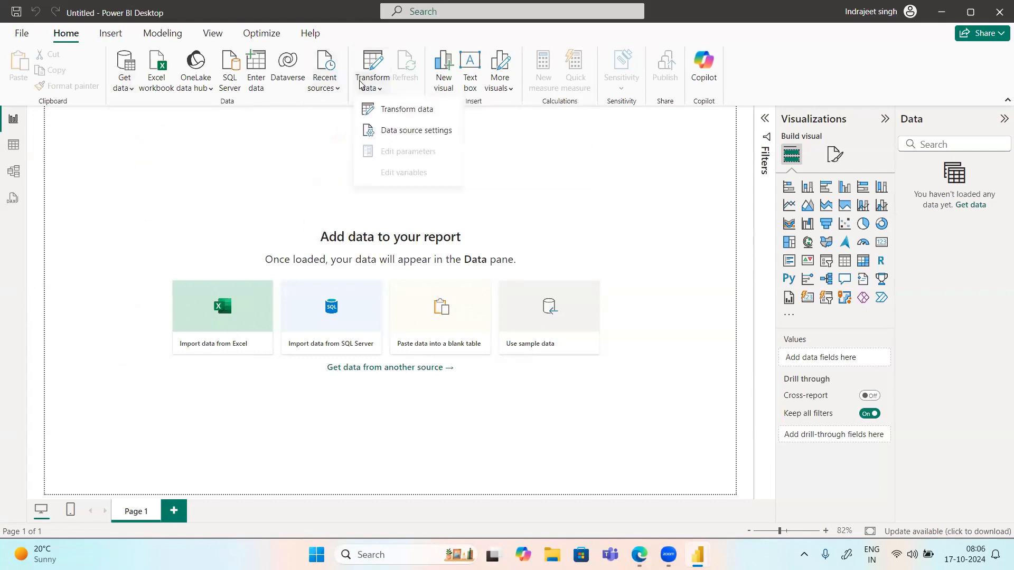
click(360, 85)
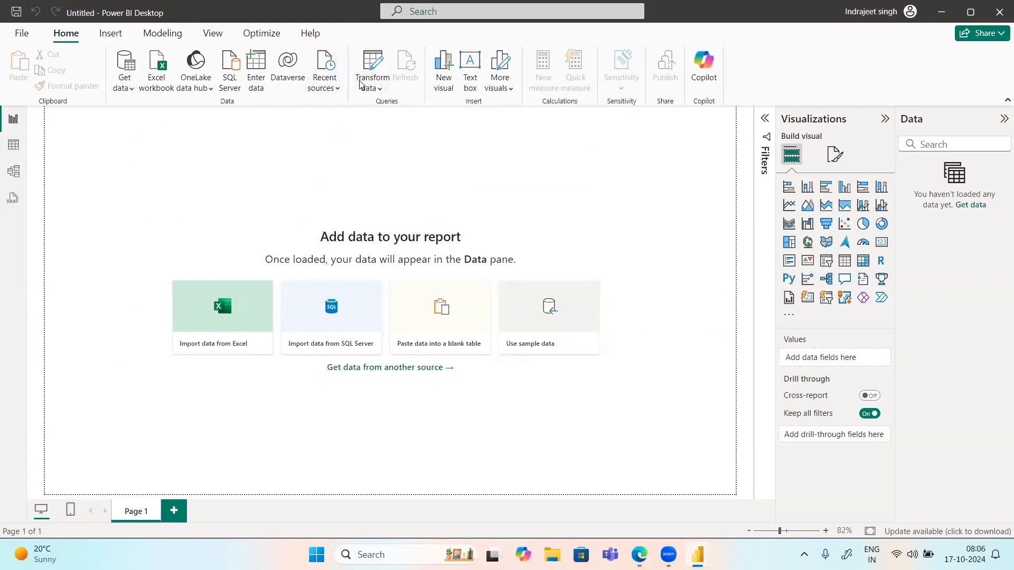
click(360, 85)
click(360, 85)
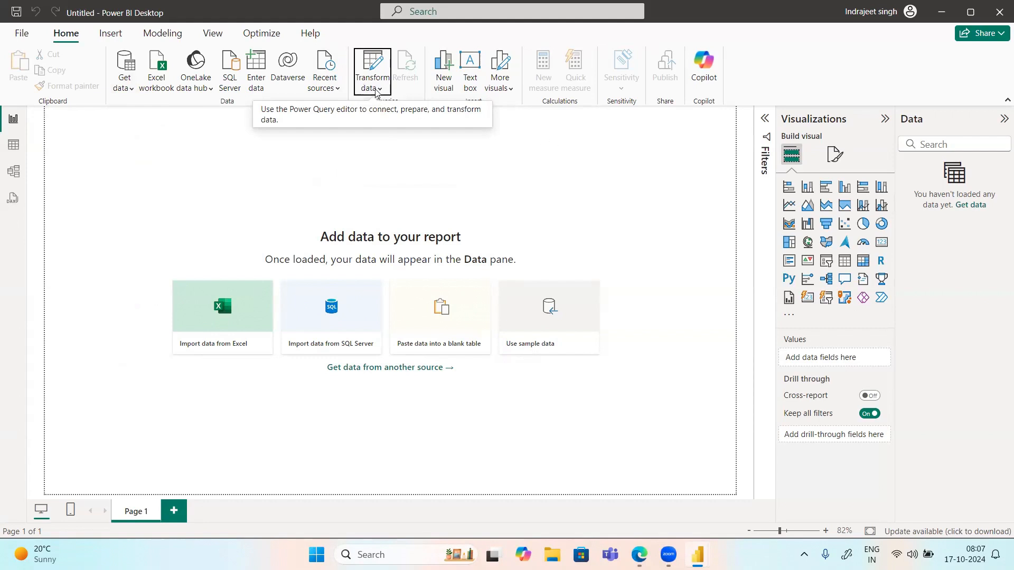
Open the Power Query Editor from the blank report to transform data.
click(376, 91)
click(368, 93)
click(387, 108)
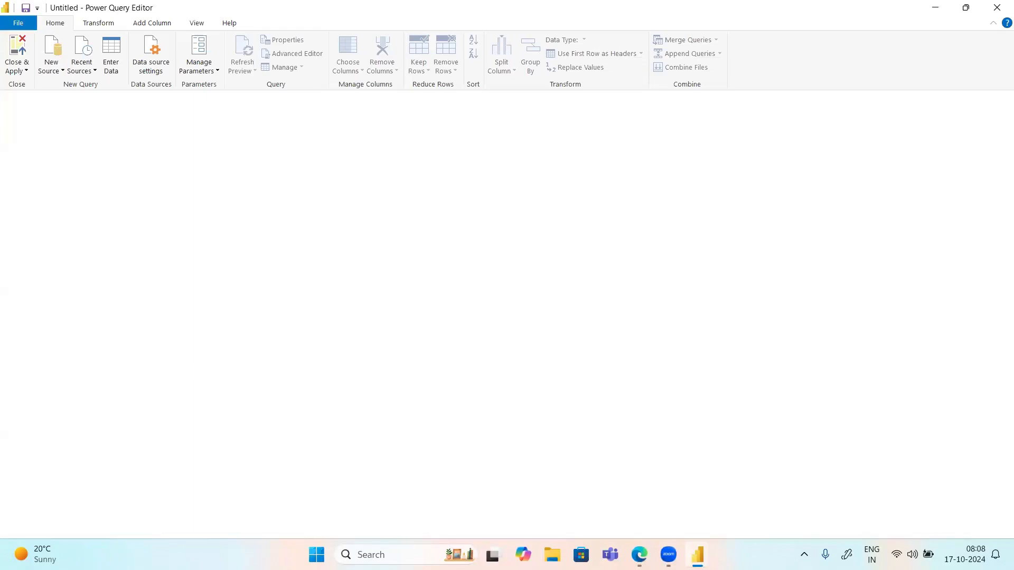
mouse_move(698, 554)
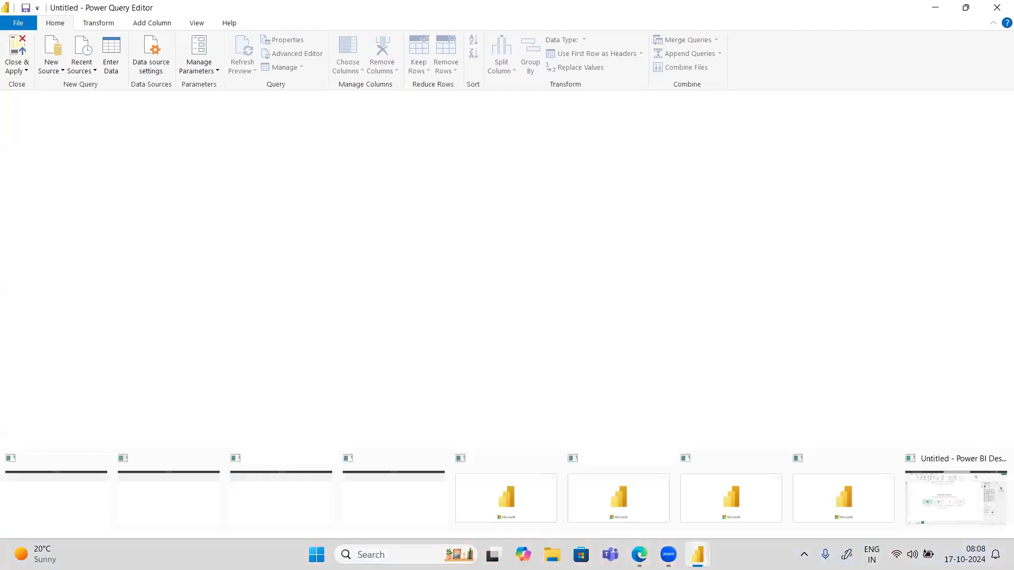
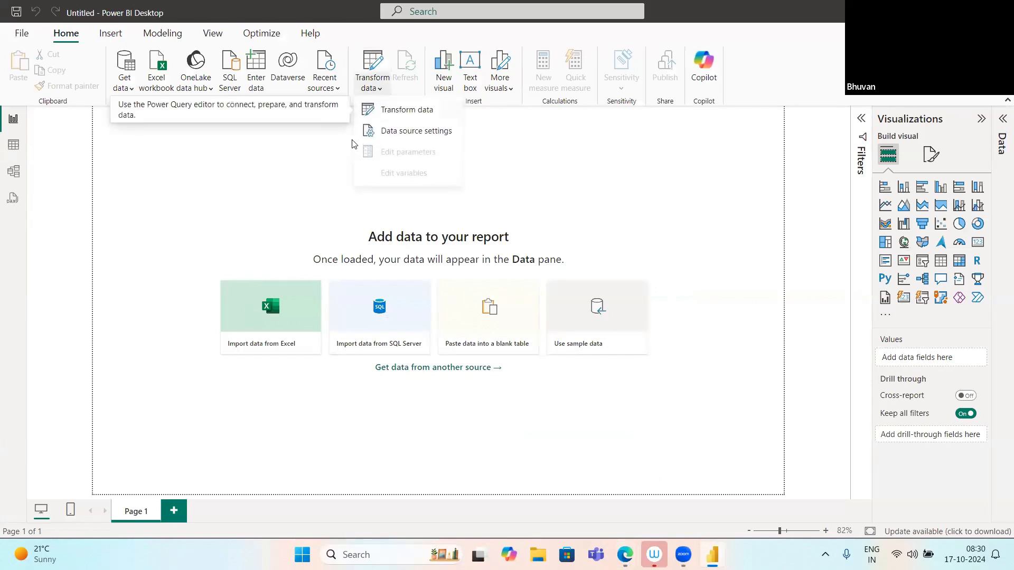
key(Escape)
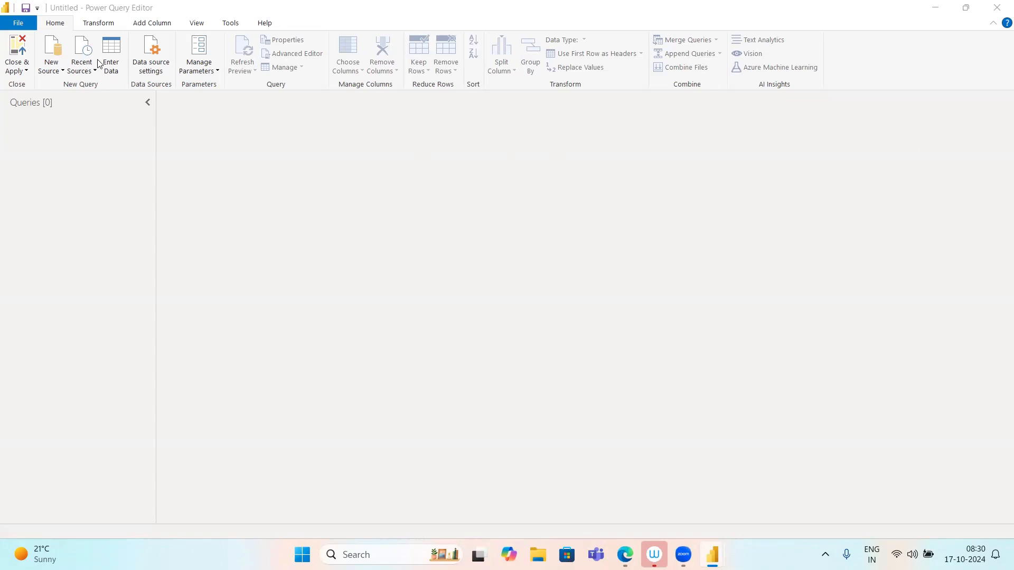
Start a new manually entered table and name it Table 1.
click(112, 56)
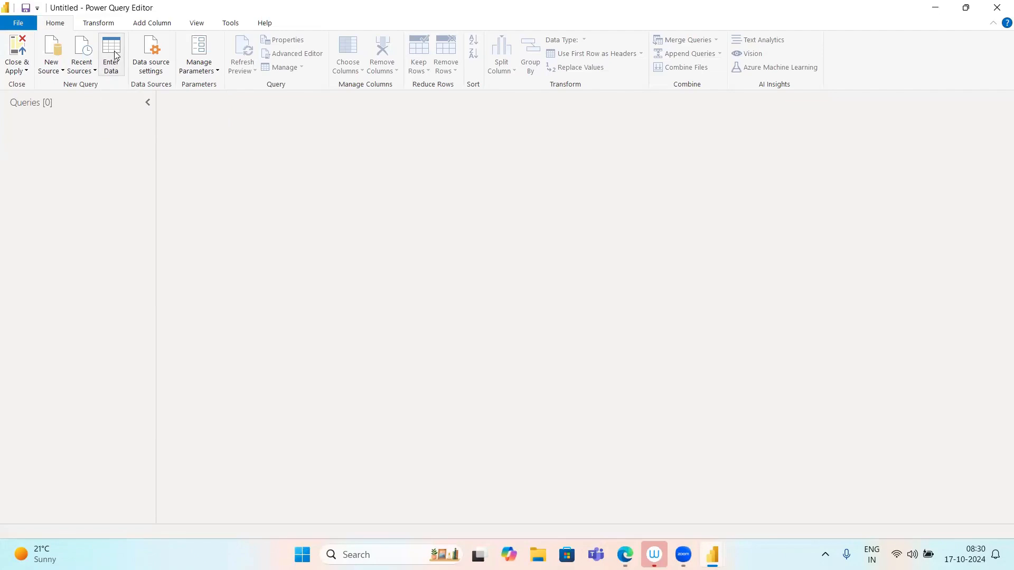
click(114, 52)
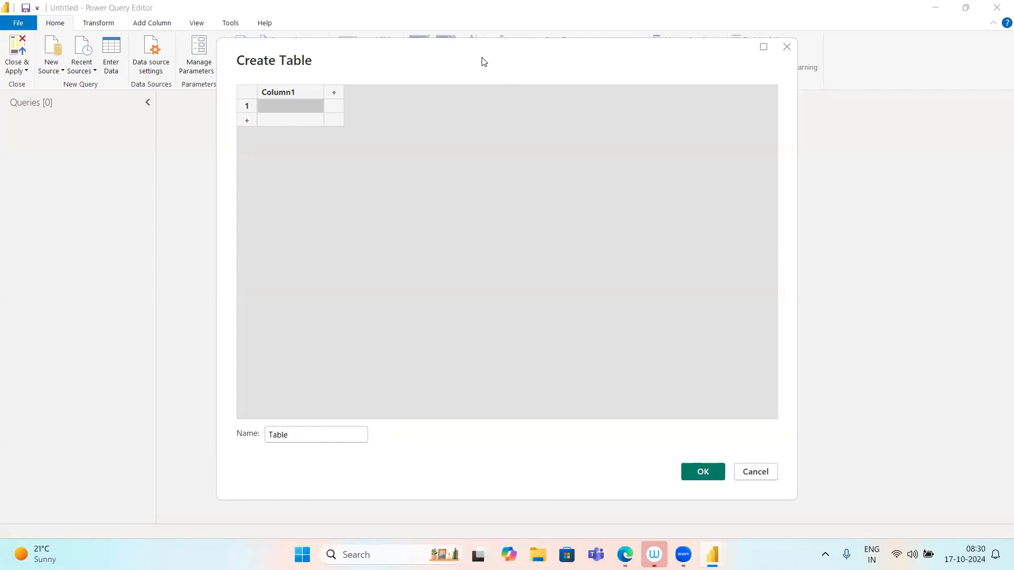
drag(484, 62, 459, 63)
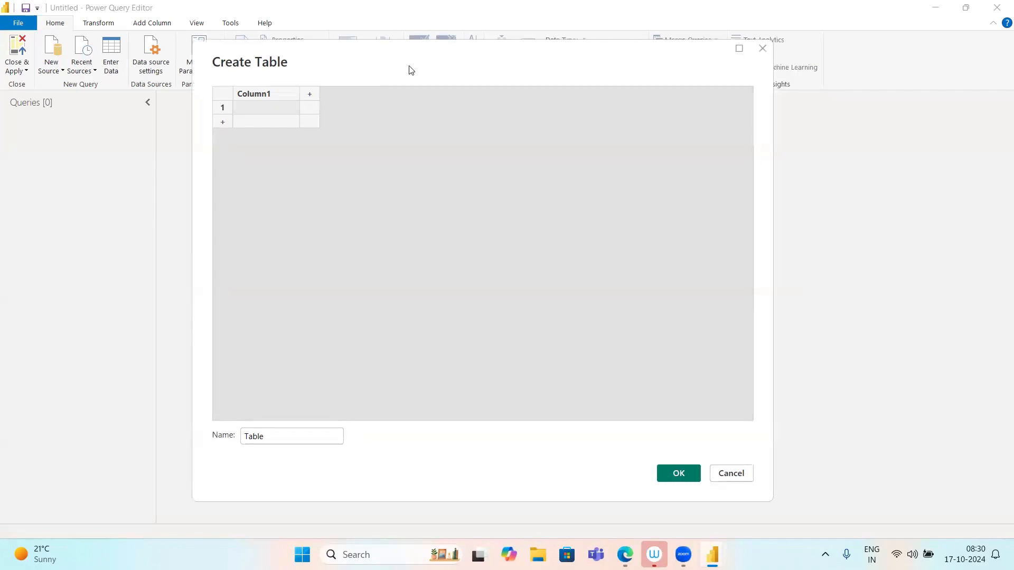
click(278, 437)
text(1)
Name the table's first column ID and add a second column named Sname.
double_click(249, 83)
text(Stu)
key(BackSpace)
key(BackSpace)
key(BackSpace)
text(ID)
key(Tab)
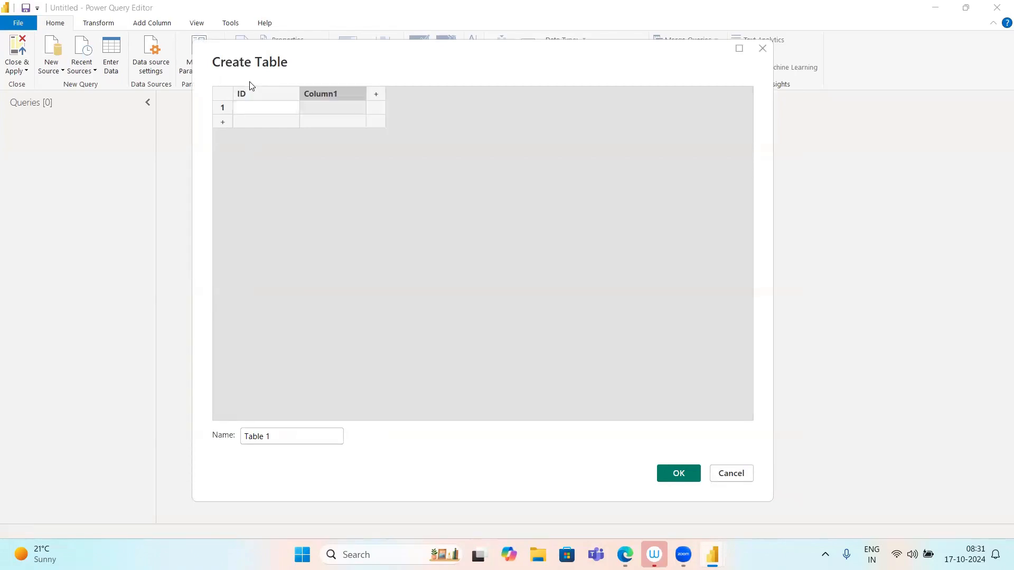
text(Sname)
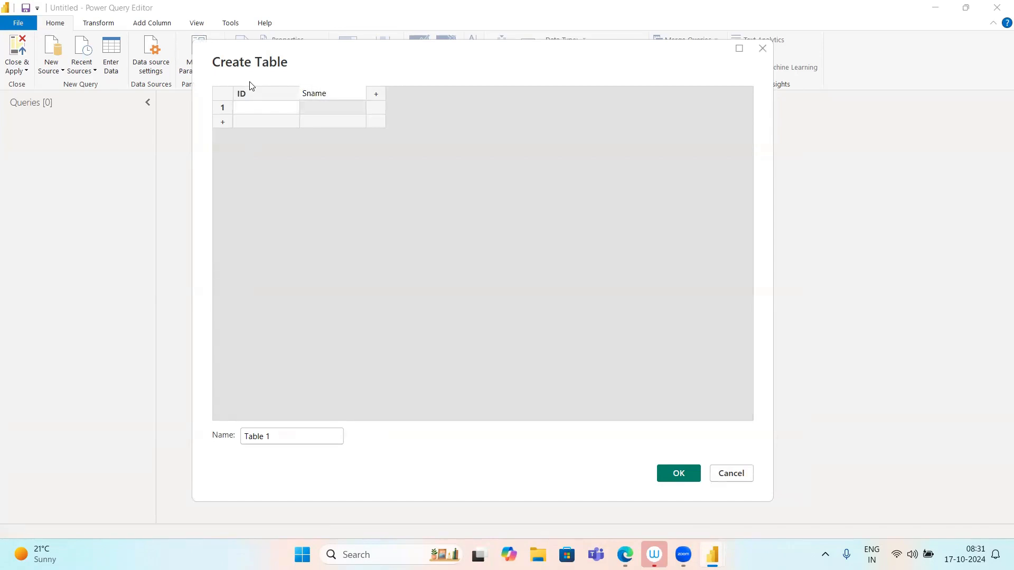
key(Return)
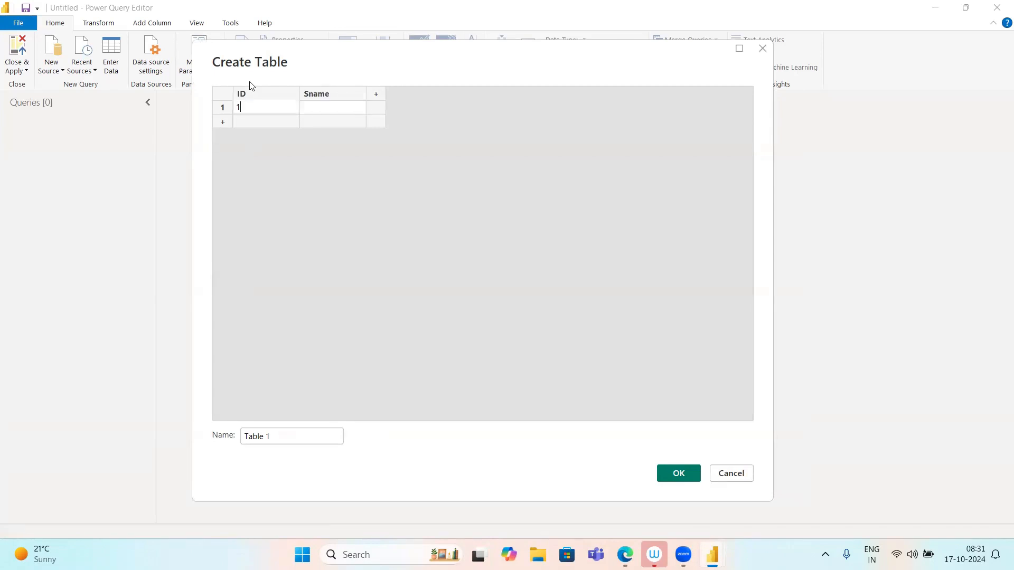
Fill the first row with ID 1 and a student's name, and delete the extra empty column.
key(Tab)
text(Kannav)
key(Tab)
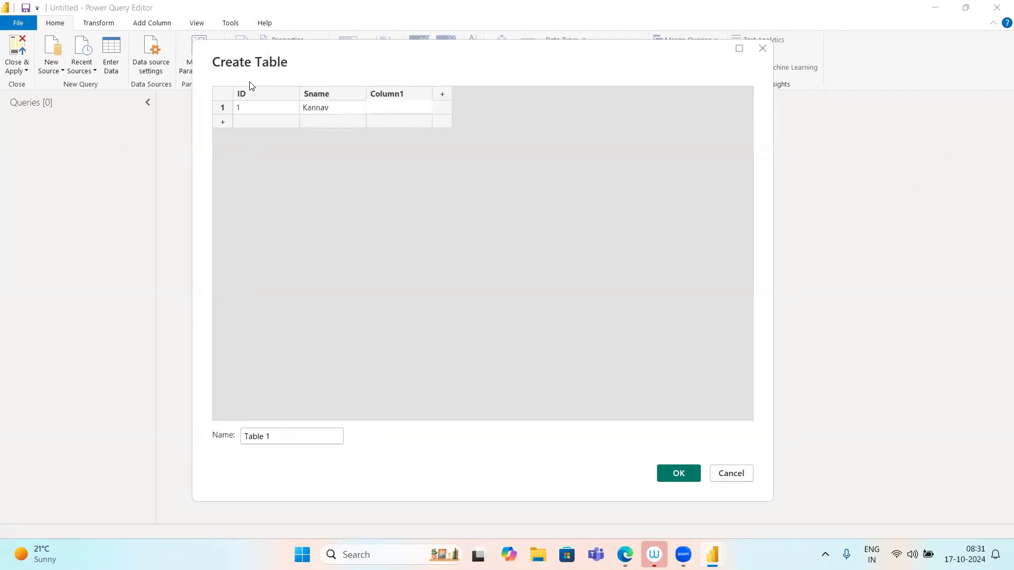
key(Up)
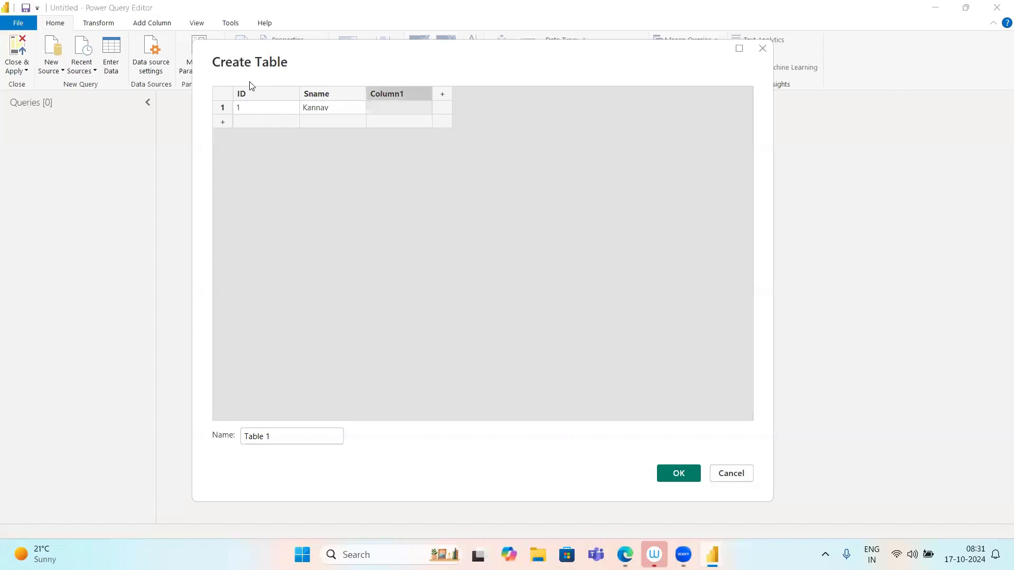
right_click(387, 96)
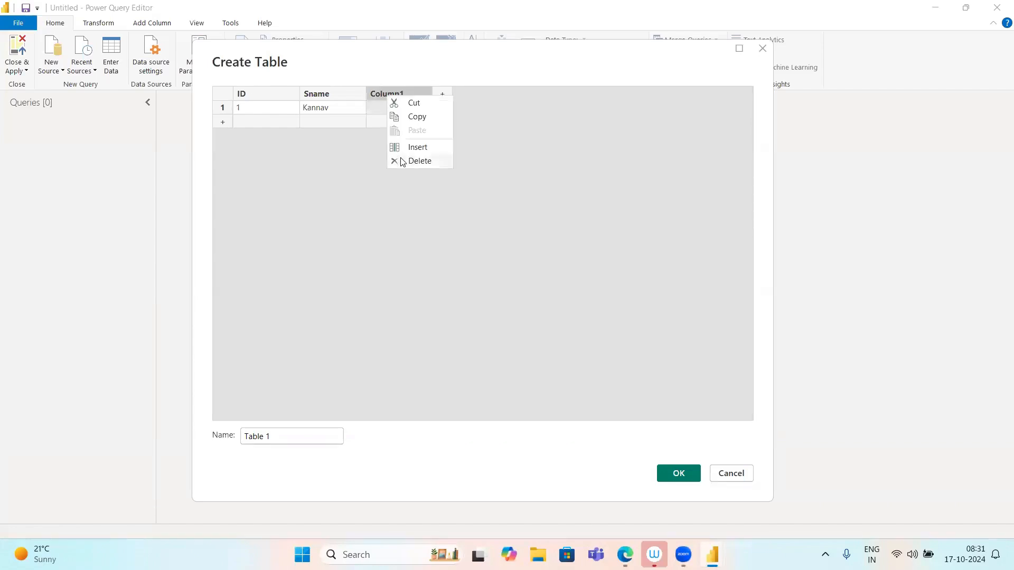
click(403, 160)
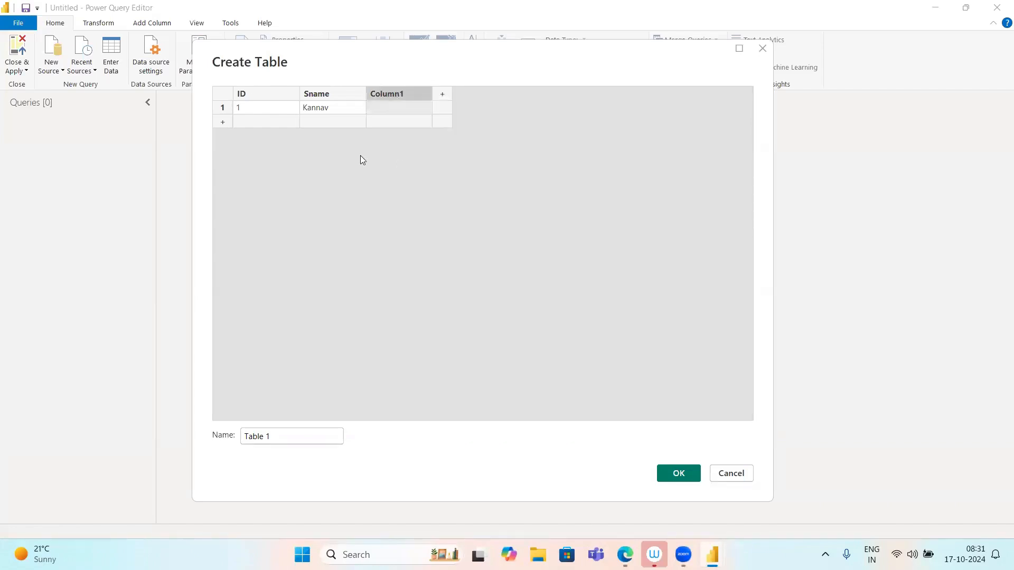
Add two more rows with IDs 2 and 3 and a student's name each, and create the table.
key(Return)
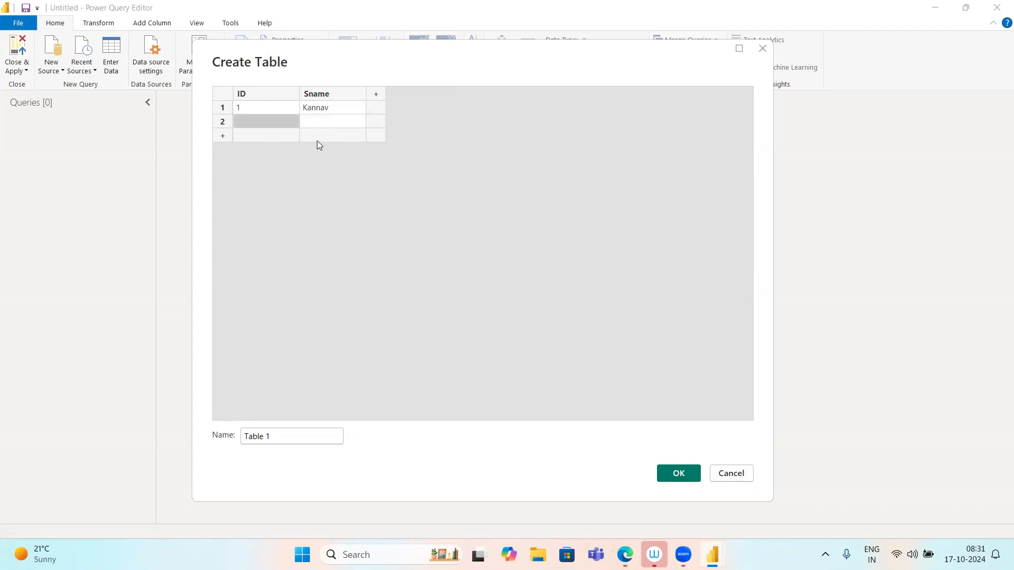
key(Return)
text(2)
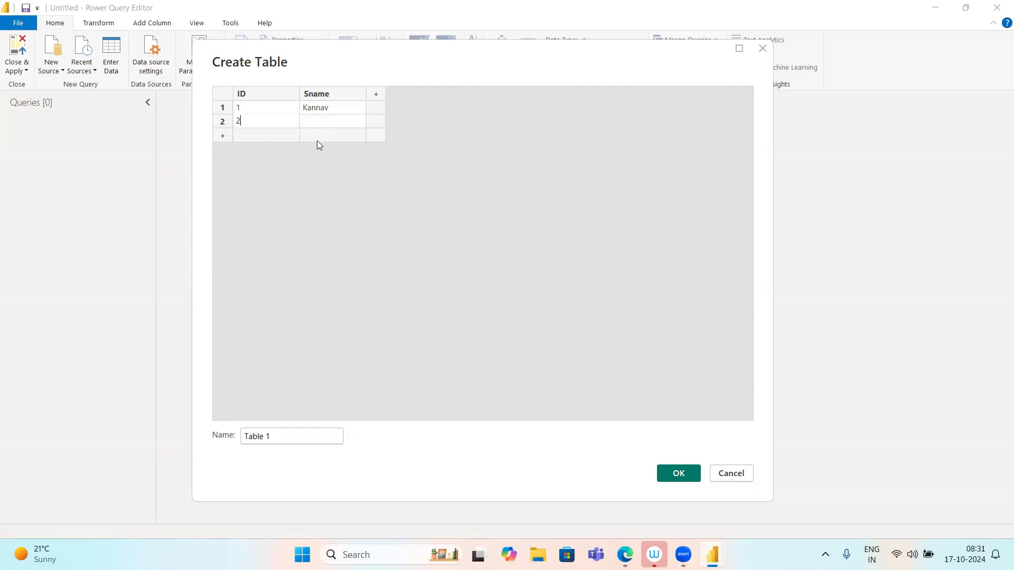
key(Tab)
key(Tab)
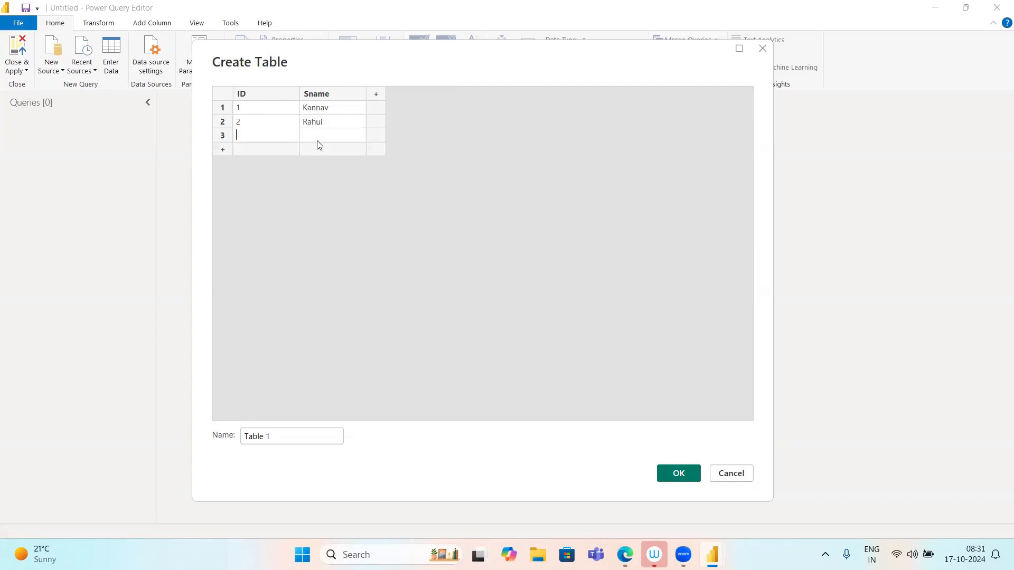
text(3)
key(Tab)
text(Prasanth)
click(670, 483)
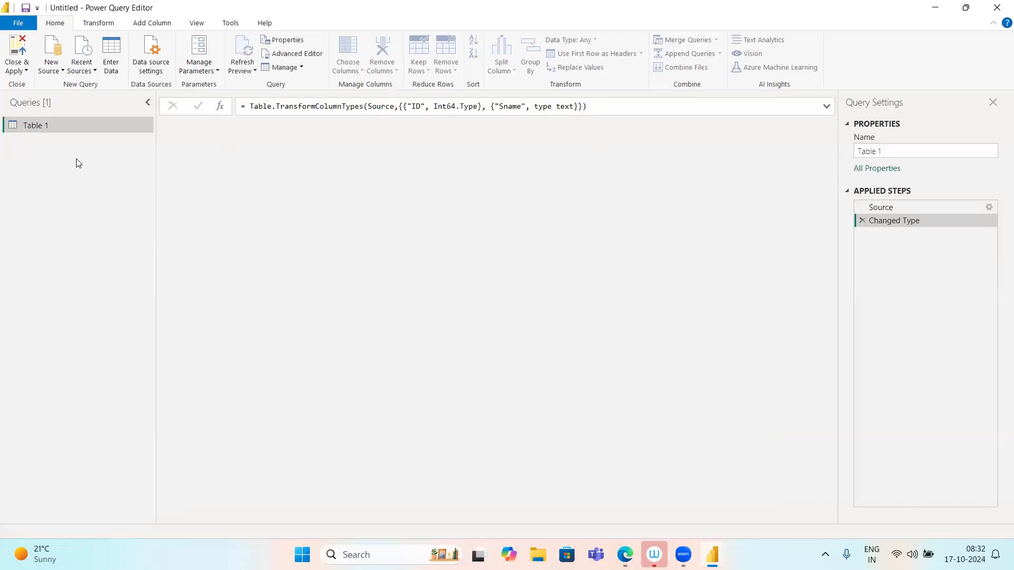
Start another manually entered table and name it Table 2.
click(112, 58)
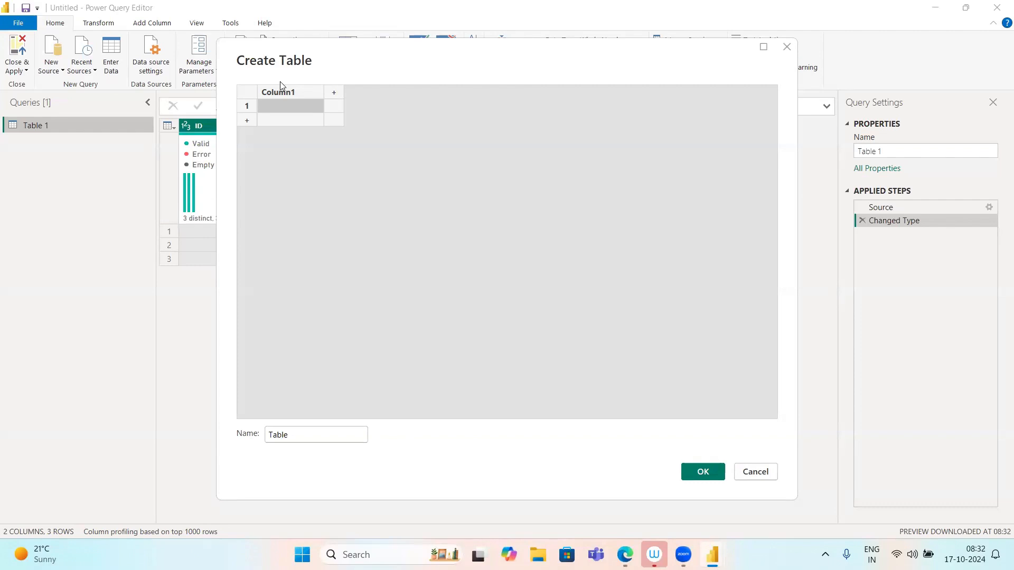
click(294, 436)
click(294, 436)
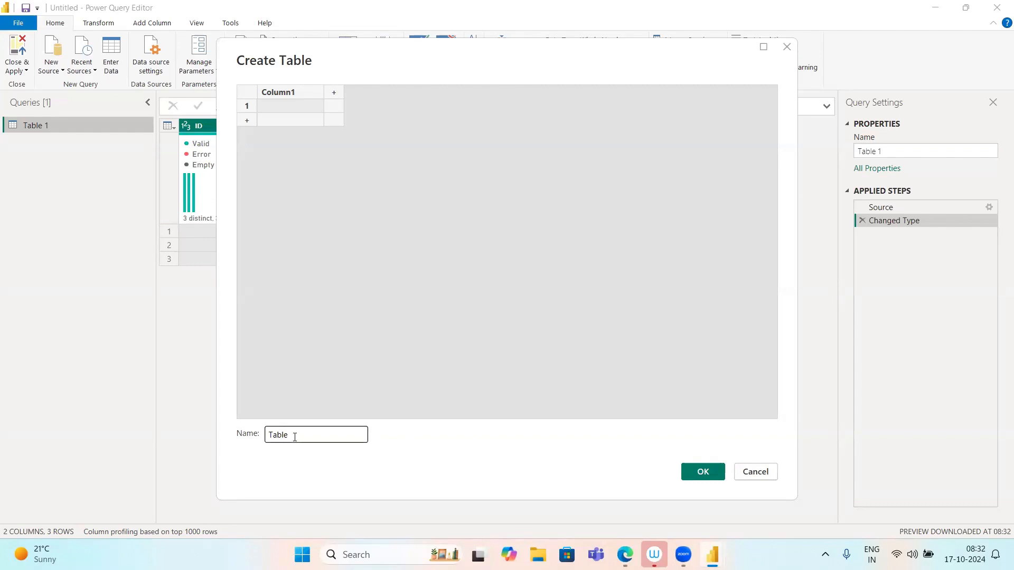
text(2)
Name the first column of Table 2 ID and add a second column named Sname.
key(shift+Tab)
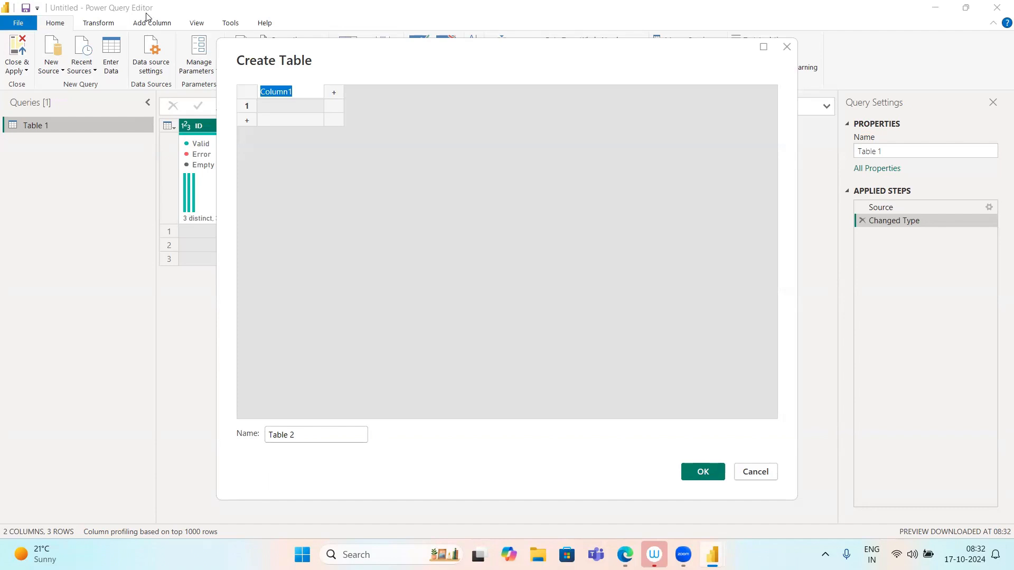
key(BackSpace)
text(ID)
drag(442, 68, 541, 78)
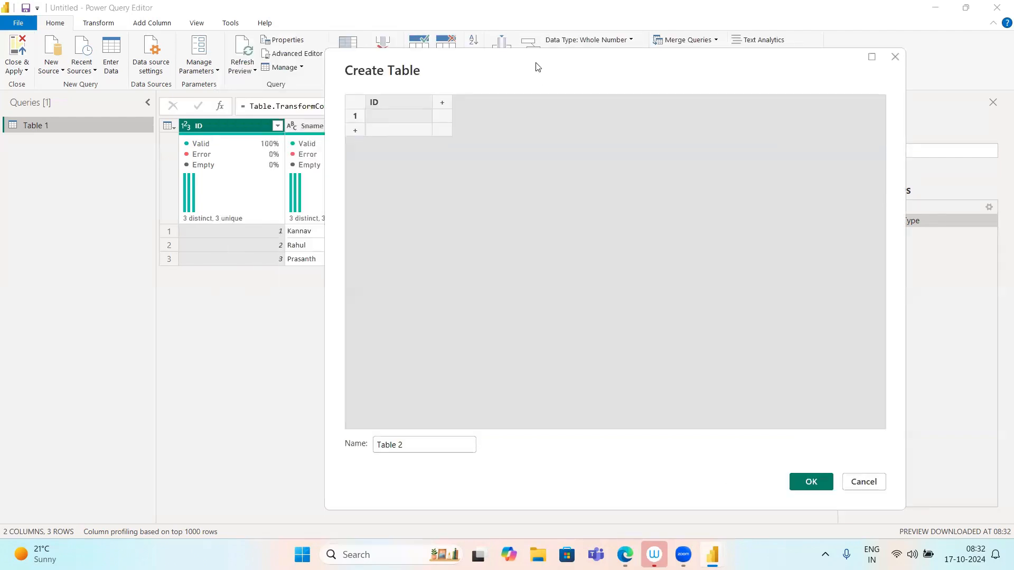
drag(533, 63, 501, 52)
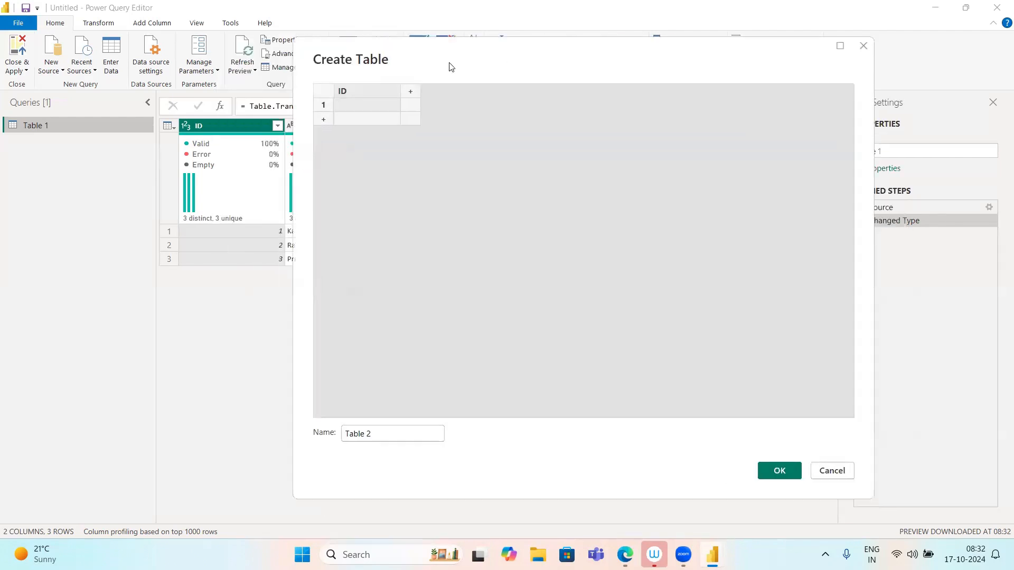
key(Tab)
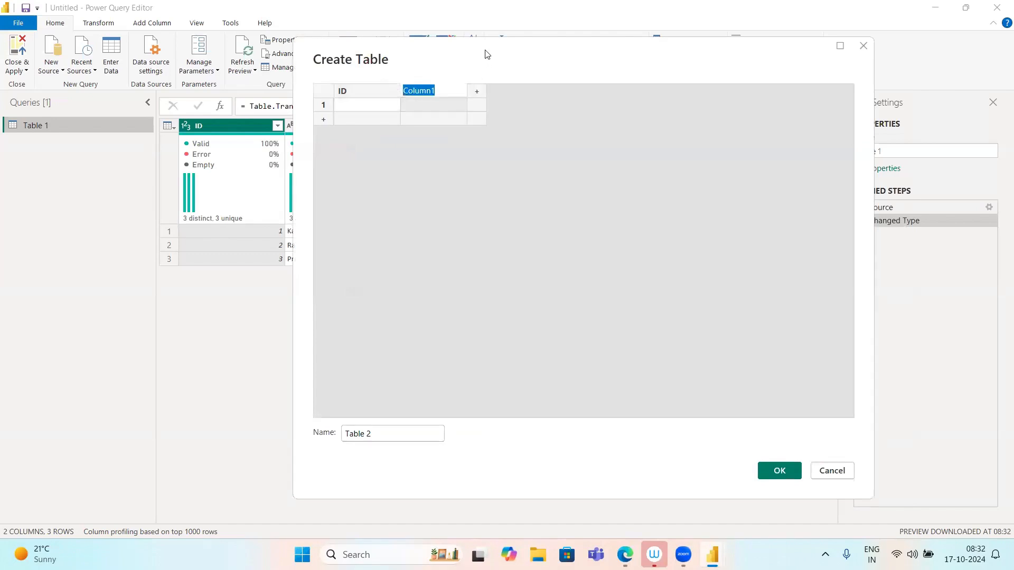
drag(485, 50, 513, 49)
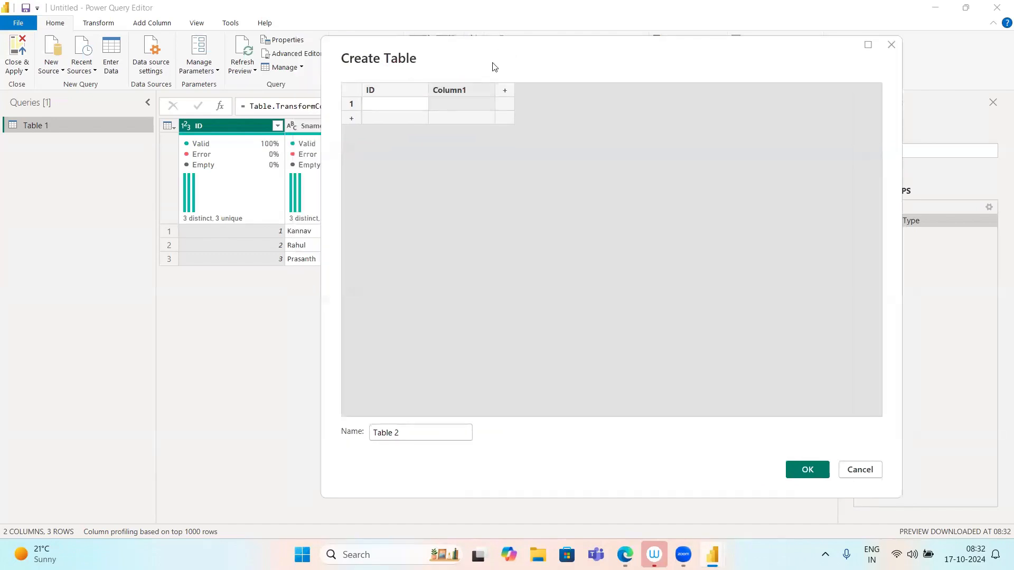
double_click(463, 83)
text(Sname)
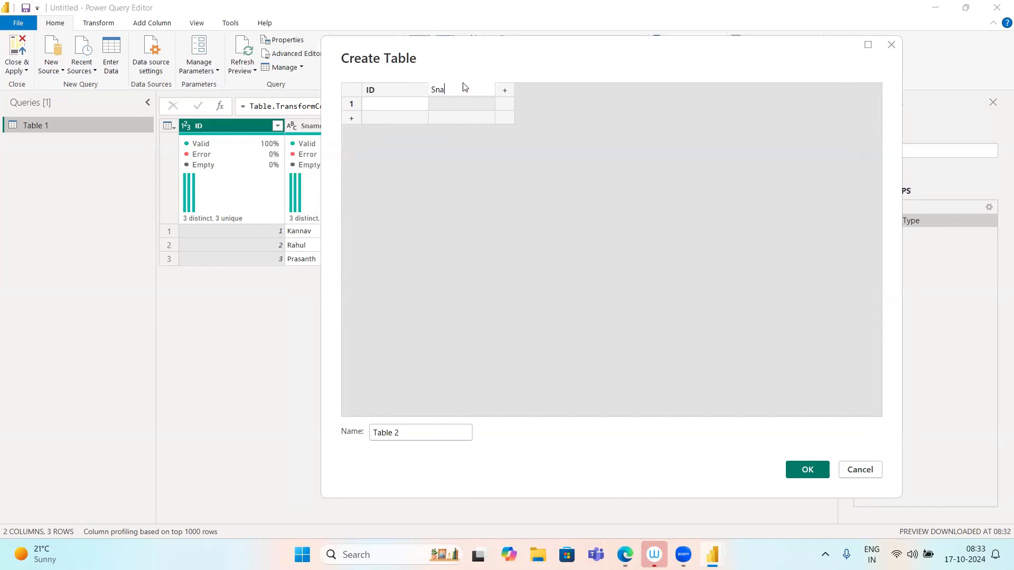
key(Return)
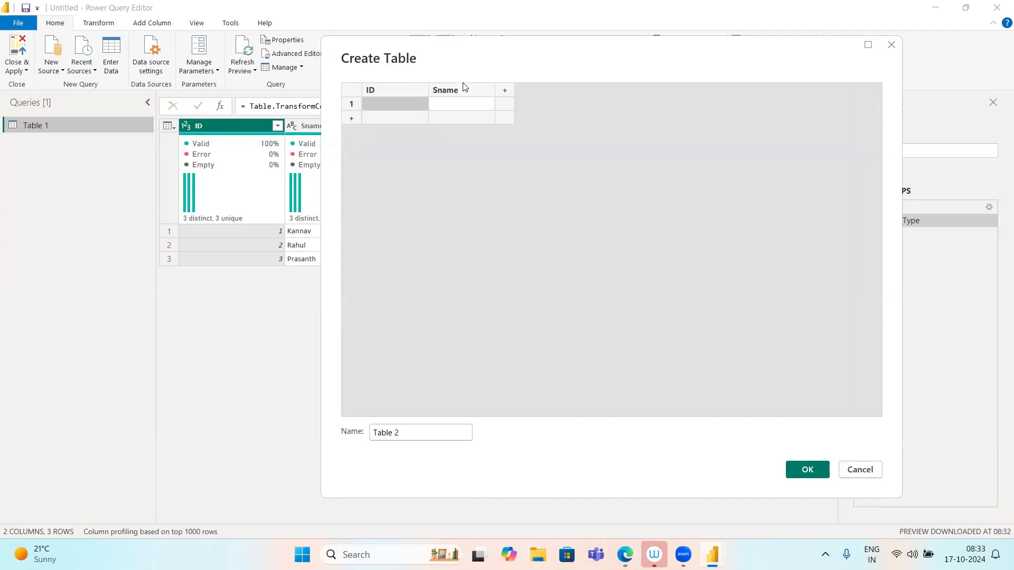
Fill the first two rows of Table 2 with IDs 1 and 2 and a student's name each.
key(Return)
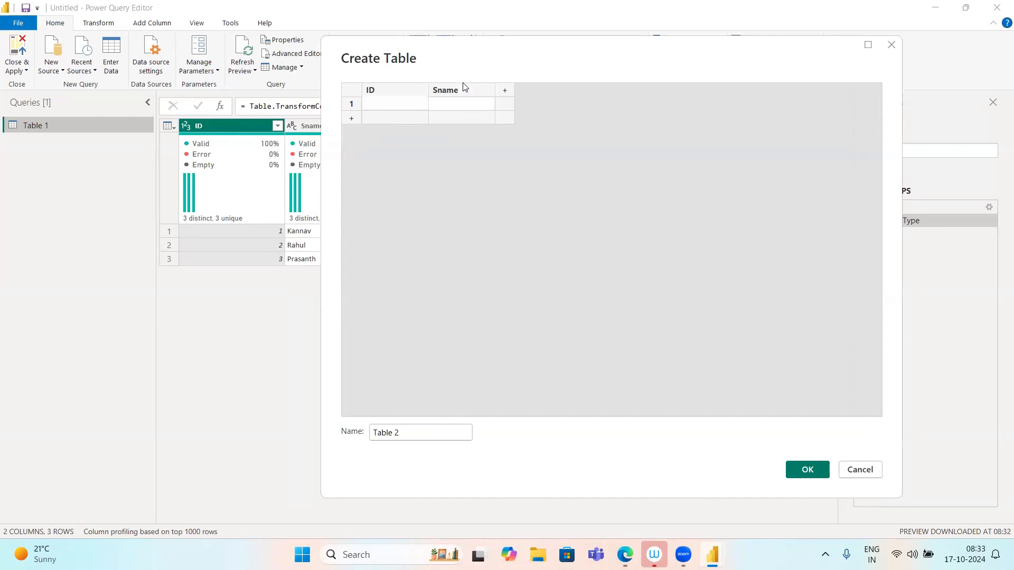
text(1)
key(Tab)
text(Kannav)
key(Tab)
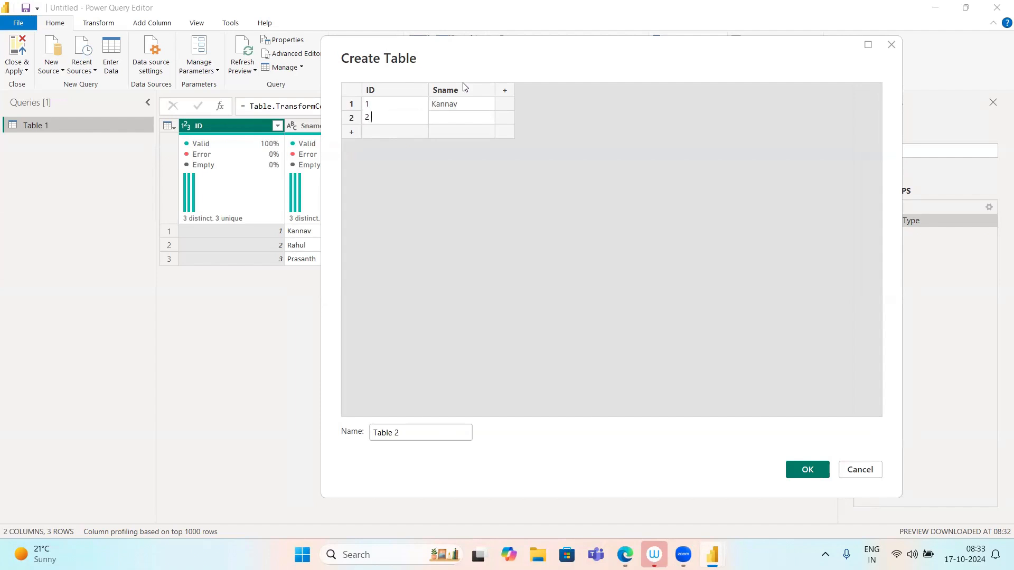
key(Tab)
text(hul)
key(Tab)
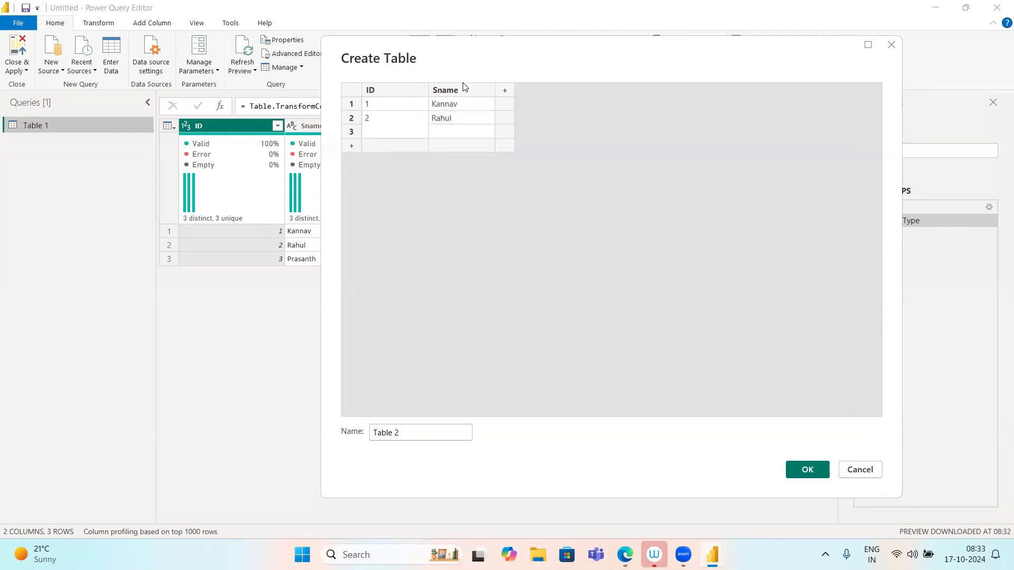
Add a row with ID 3 and a blank Sname, and a row with ID 4 and a student's name.
text(3)
click(350, 147)
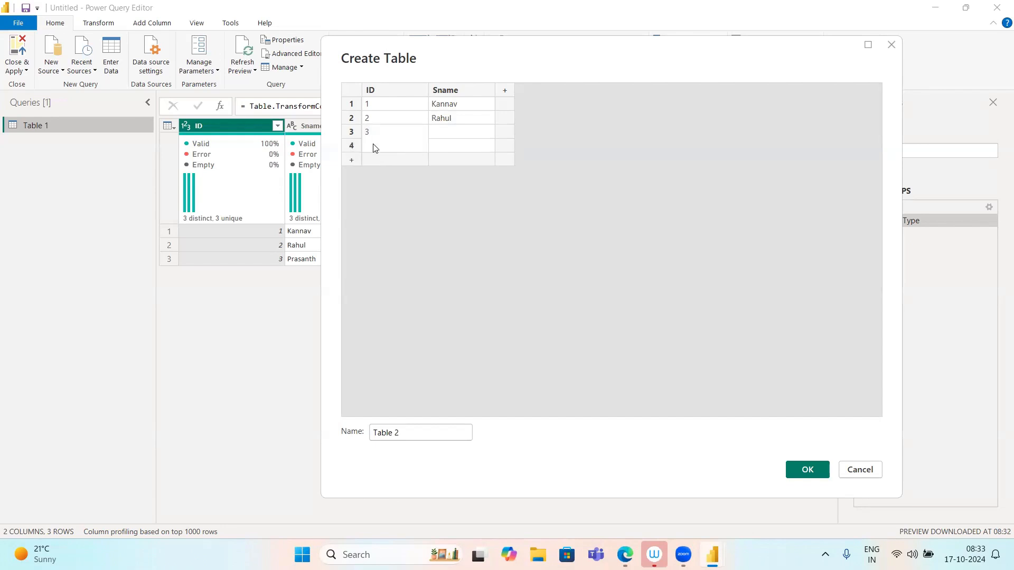
text(4)
key(Tab)
text(Basvaraj)
Add two more rows with IDs 5 and 6 and a student's name each.
click(349, 160)
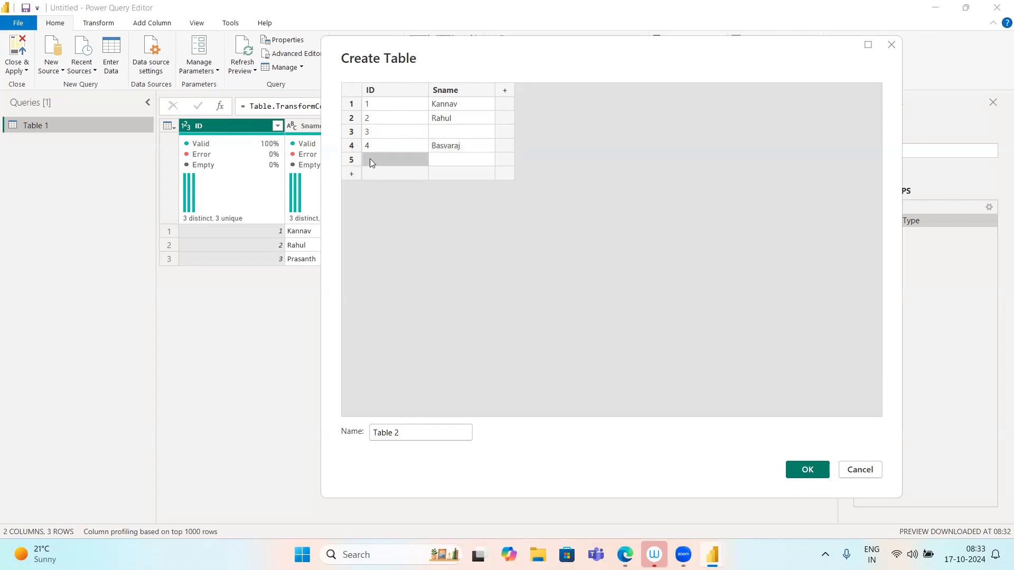
click(371, 161)
text(5)
key(Tab)
text(S)
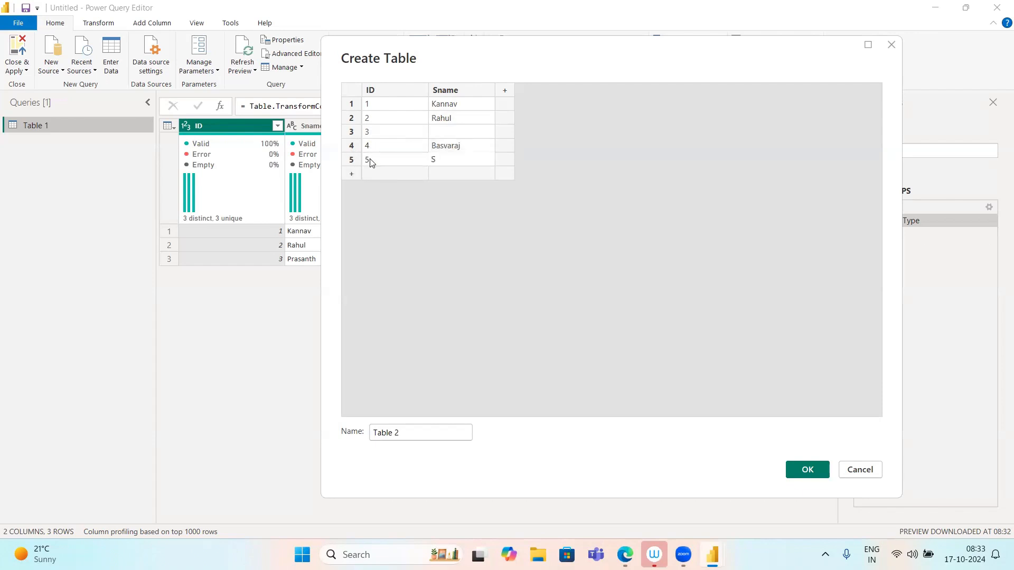
text(wati)
key(Tab)
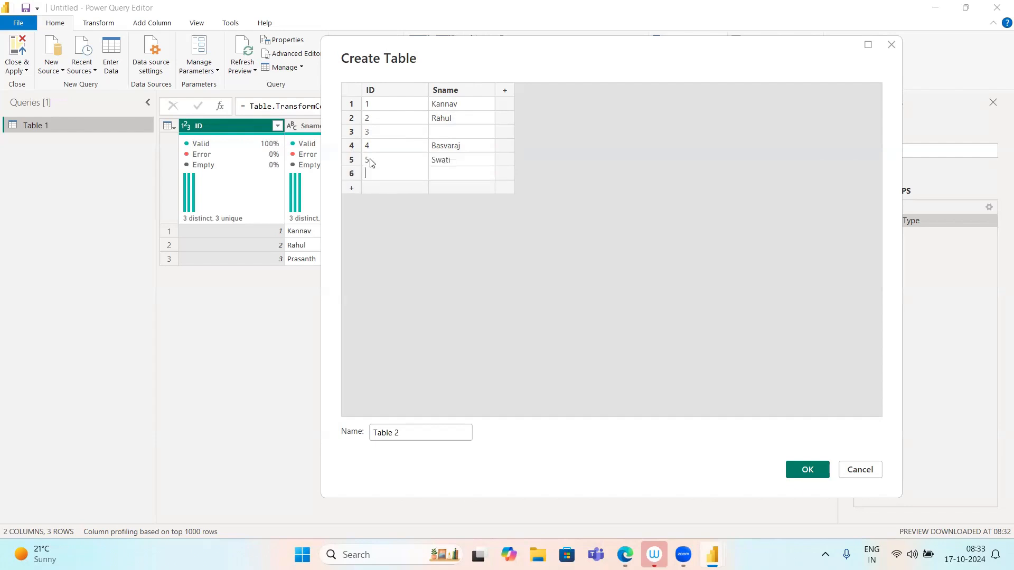
text(6)
key(Tab)
text(Sai)
Add a last row with ID 7 and a blank Sname, and create the table.
click(349, 189)
click(373, 186)
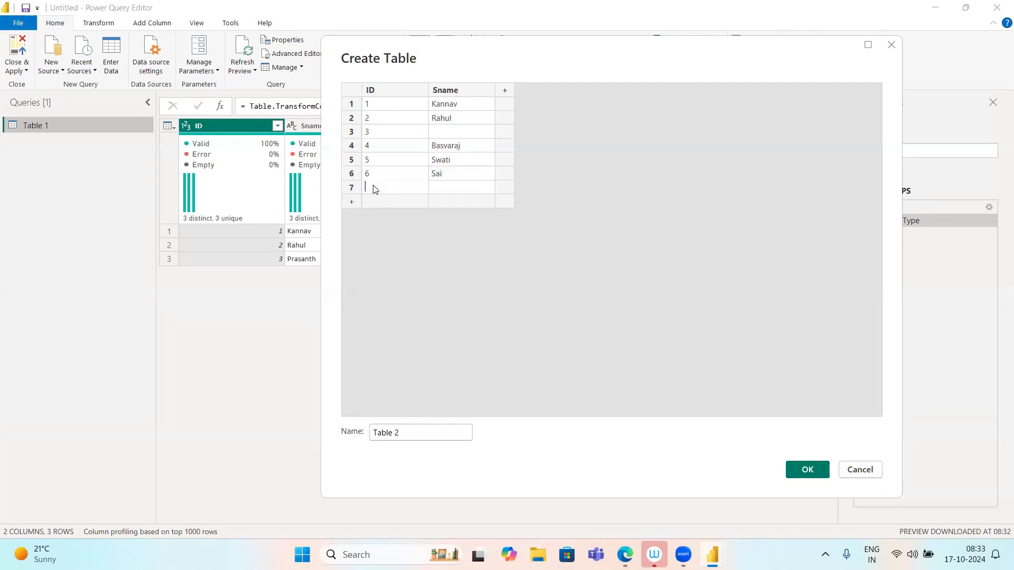
text(7 null)
key(BackSpace)
key(BackSpace)
key(BackSpace)
key(BackSpace)
key(BackSpace)
click(807, 469)
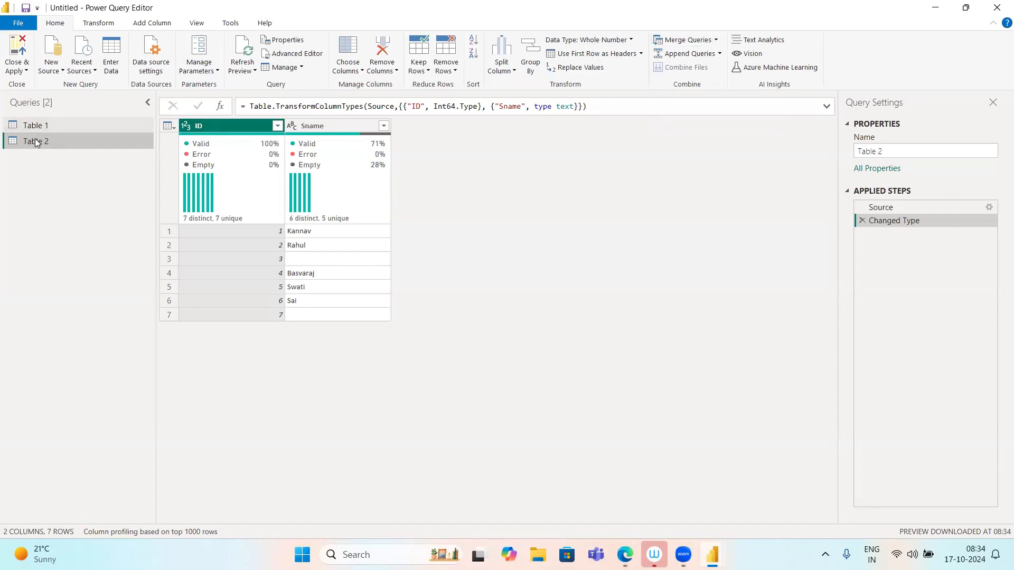
Merge Table 2 with Table 1 as a new query, matching on the ID columns with an Inner join.
click(716, 41)
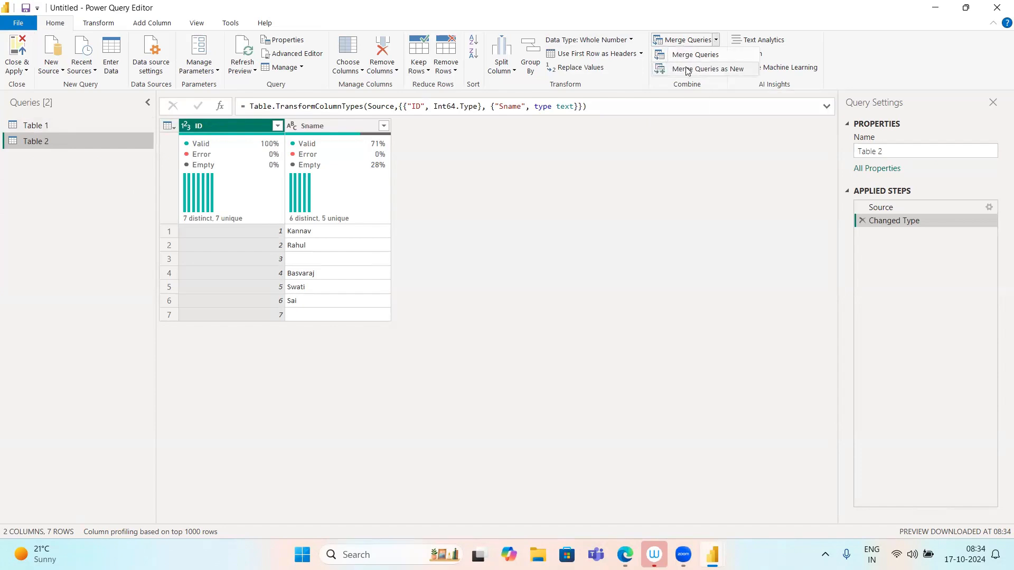
click(688, 70)
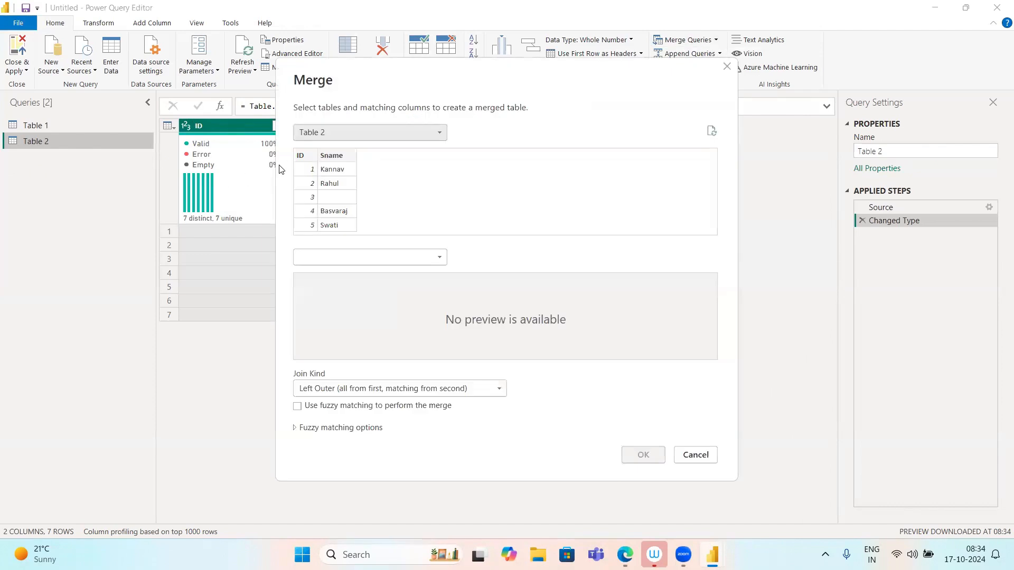
click(322, 261)
click(307, 273)
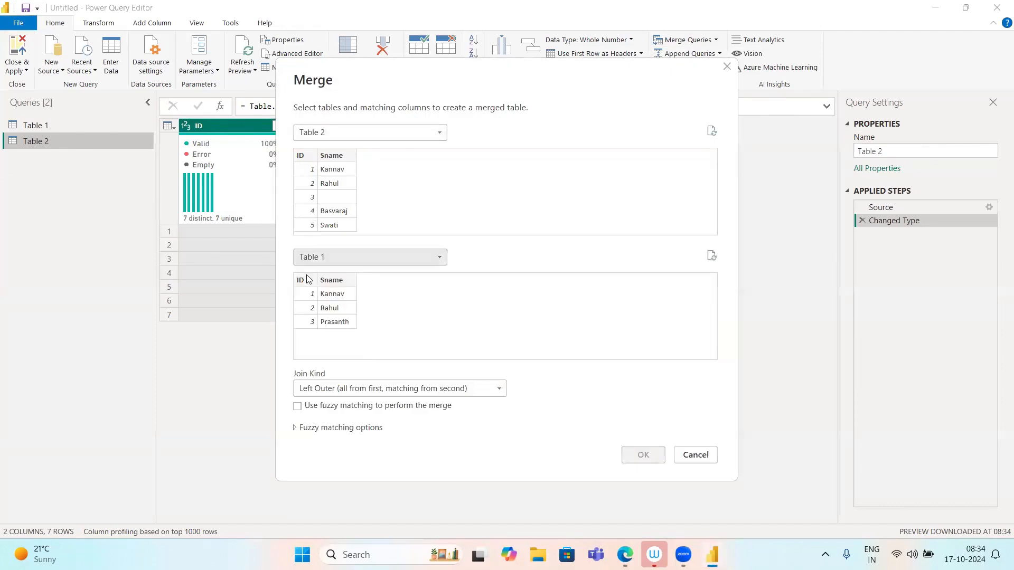
click(306, 160)
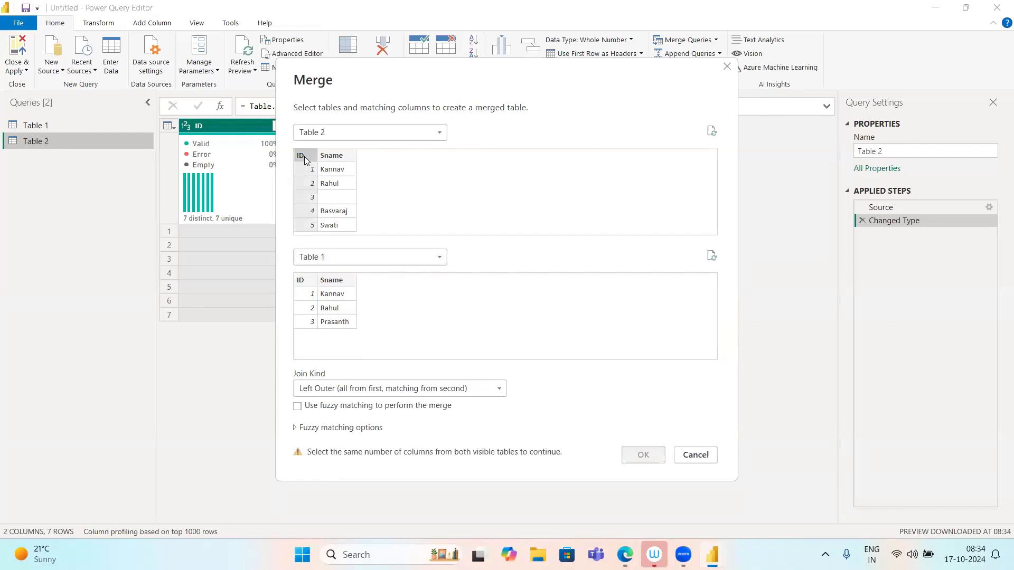
click(304, 286)
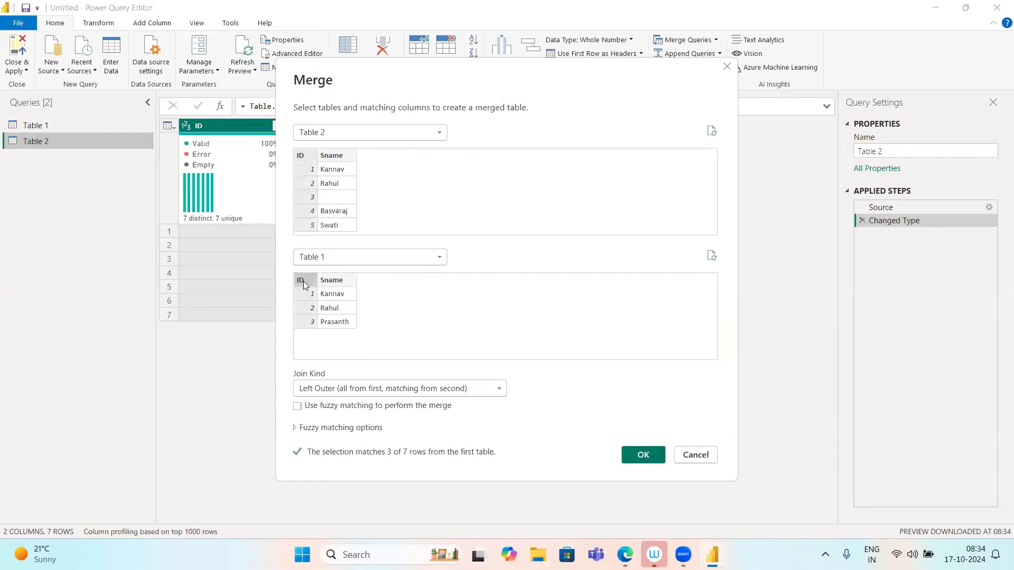
click(342, 390)
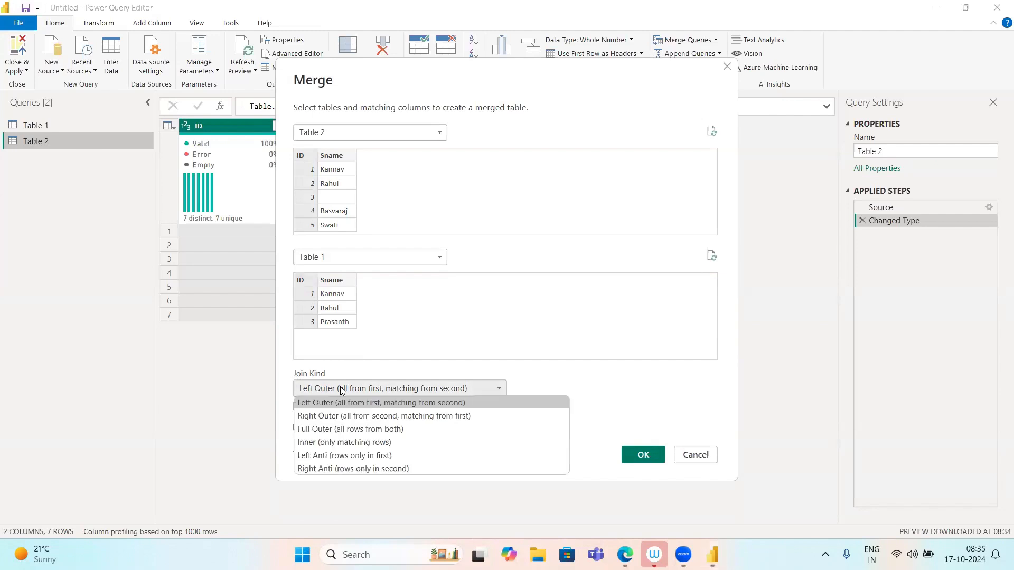
click(323, 444)
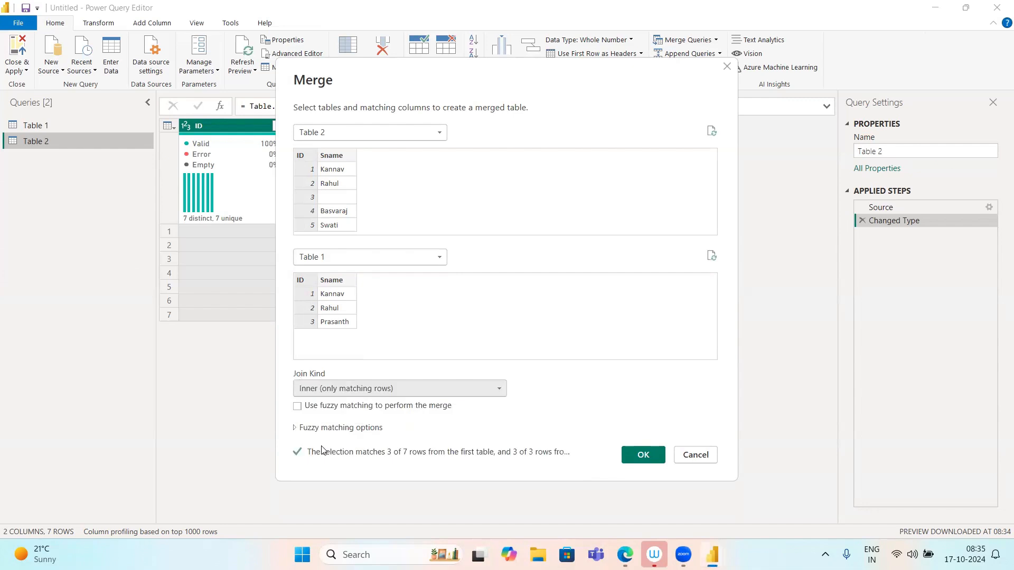
click(642, 456)
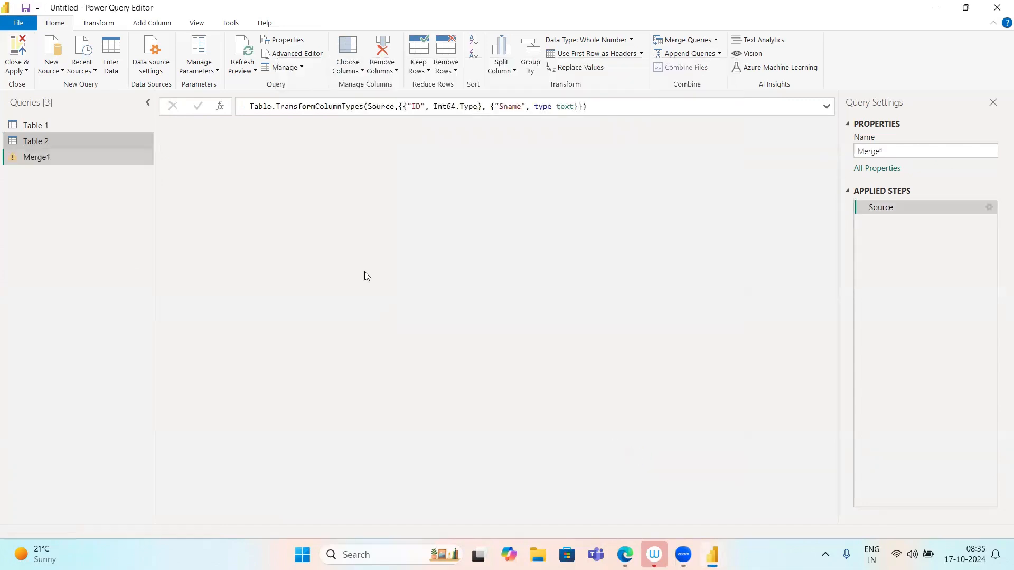
Compare the rows of Table 1 and Table 2 with those in the merged query.
click(44, 125)
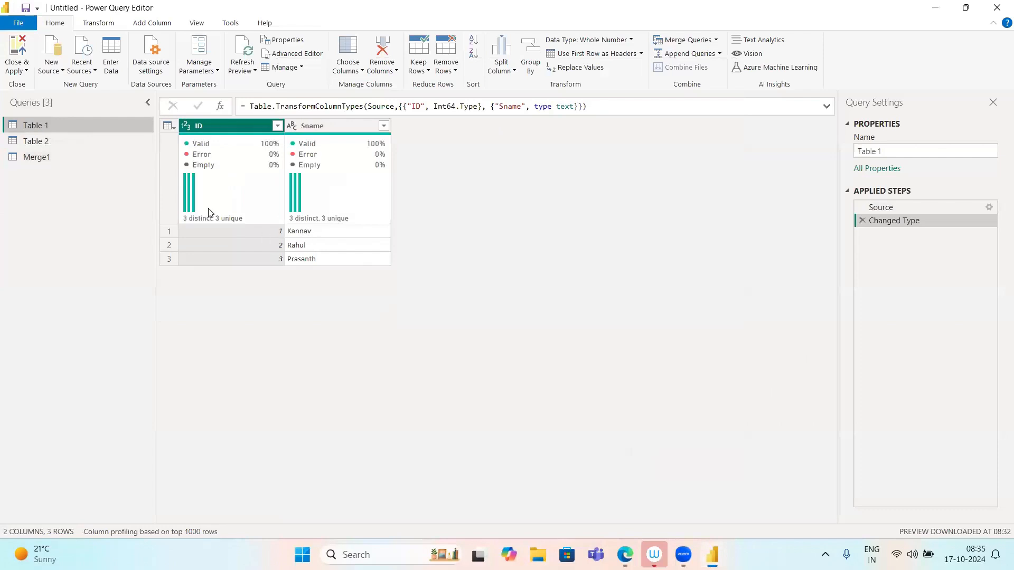
click(37, 141)
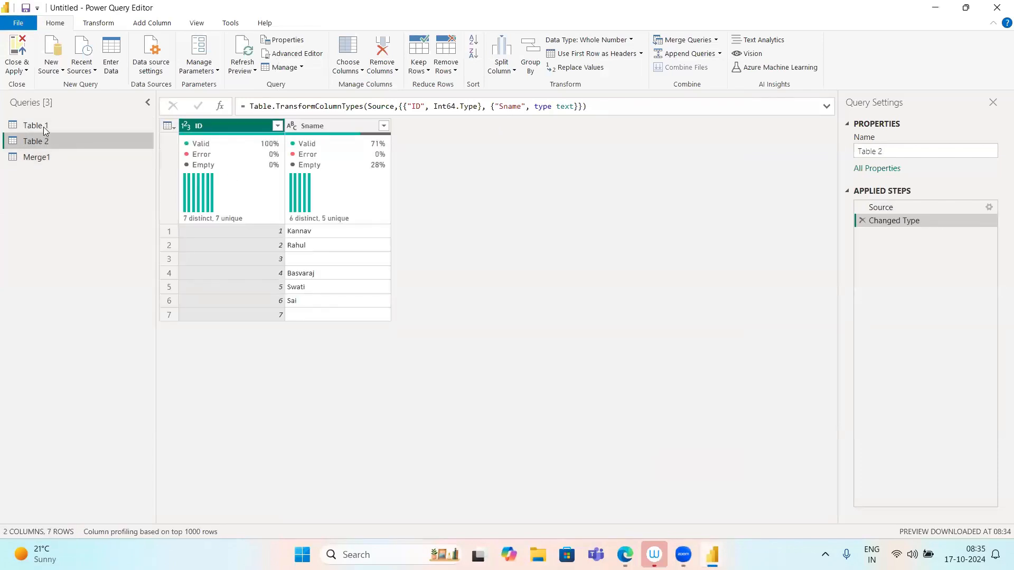
click(43, 126)
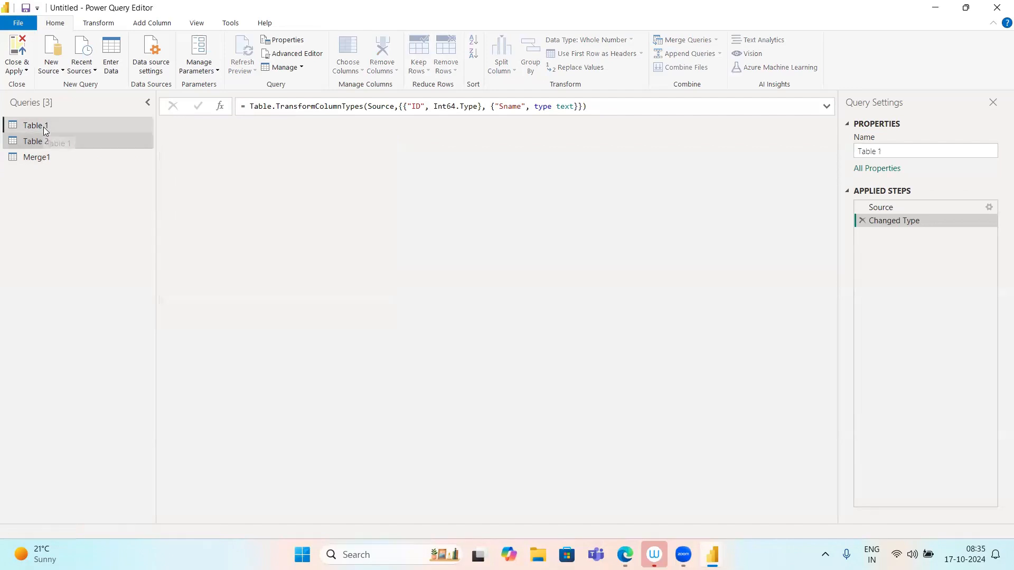
click(44, 161)
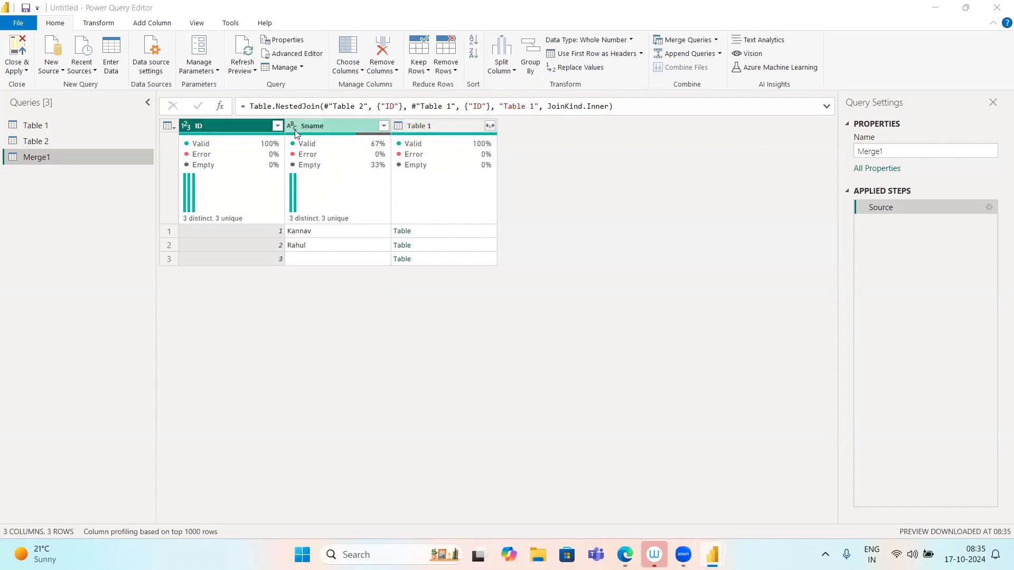
click(71, 140)
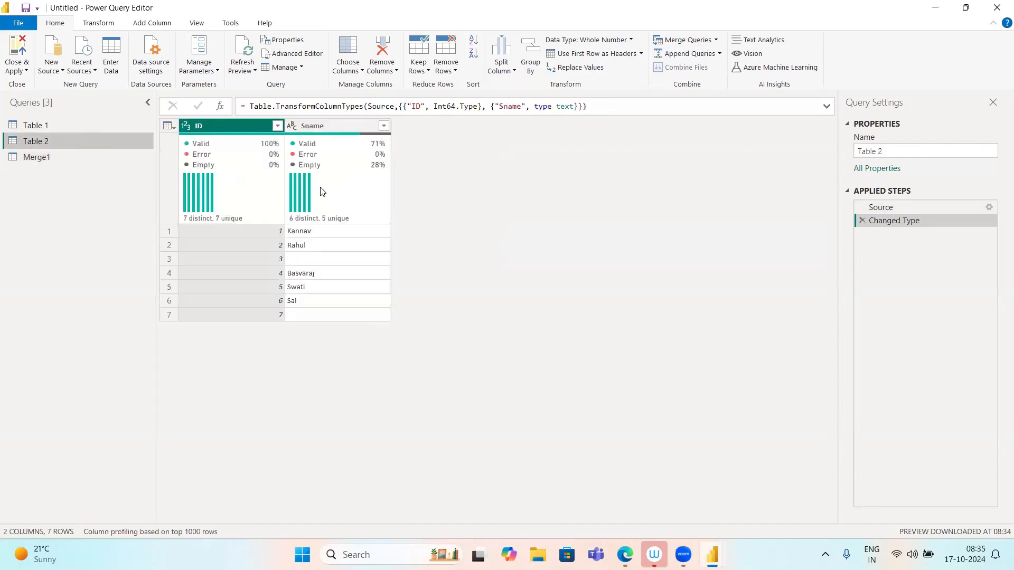
click(36, 125)
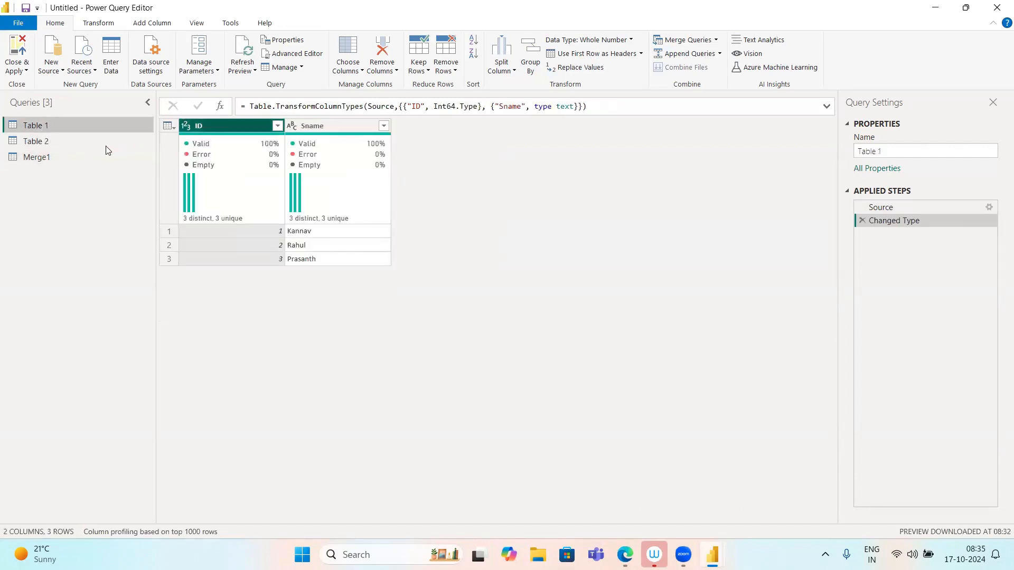
Expand the Table 1 column of the Merge1 query to only Sname, keeping the original column name as prefix.
click(73, 157)
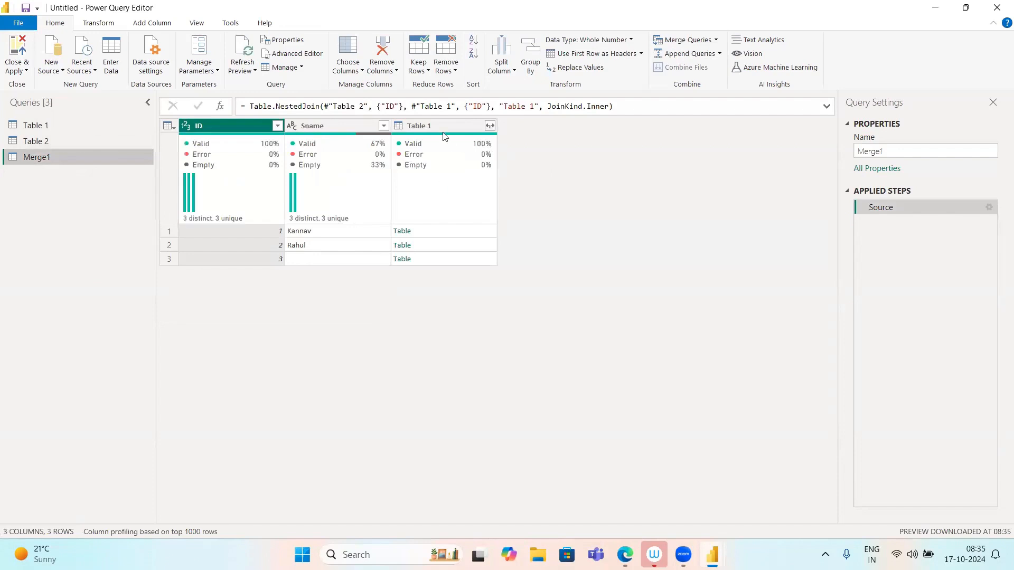
click(489, 127)
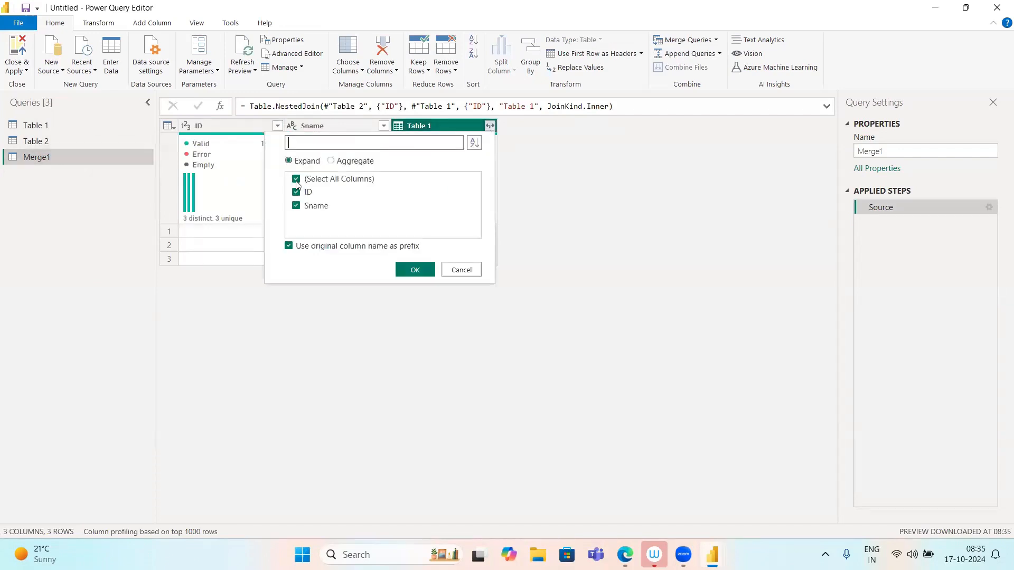
click(296, 181)
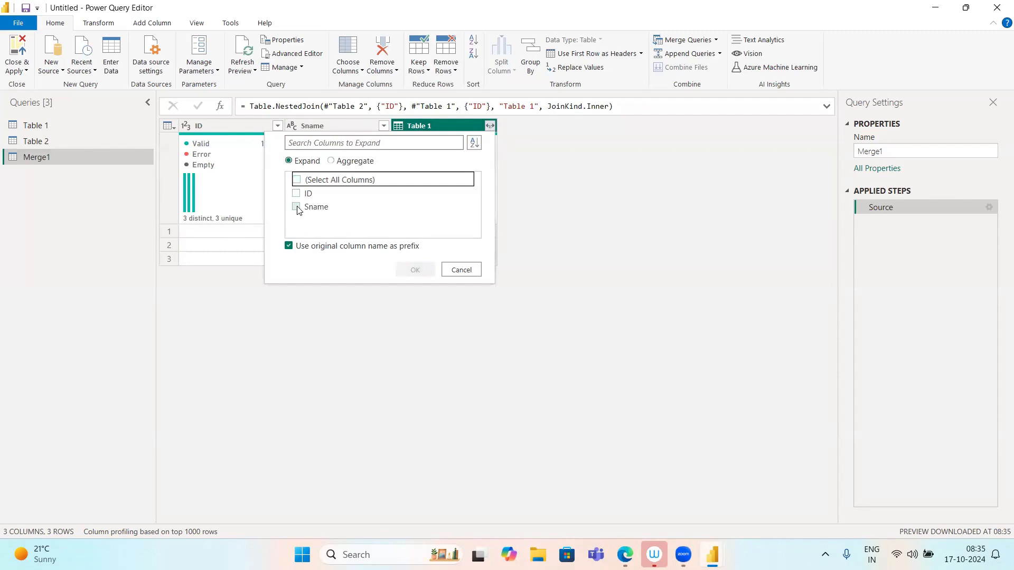
click(296, 206)
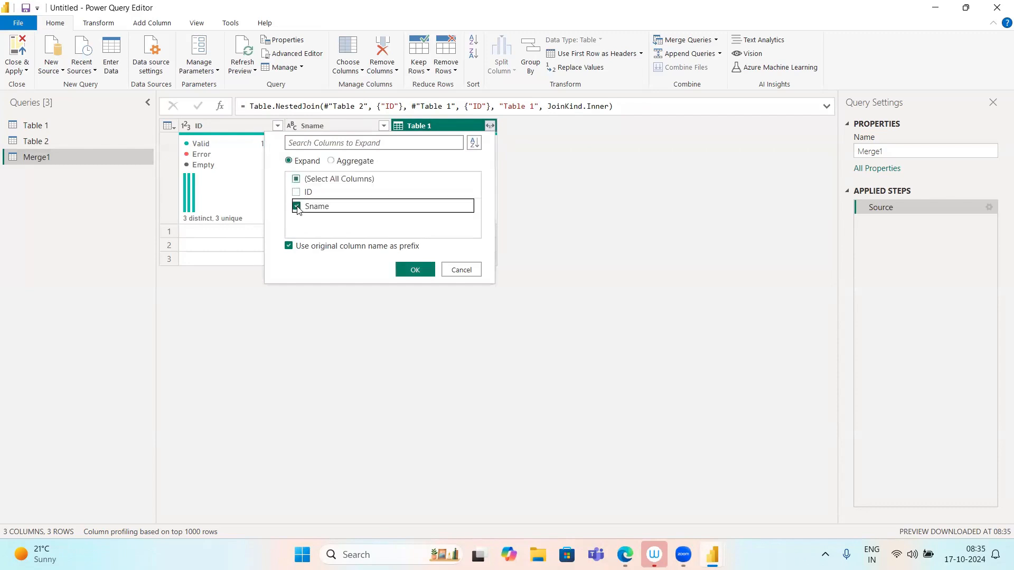
click(412, 266)
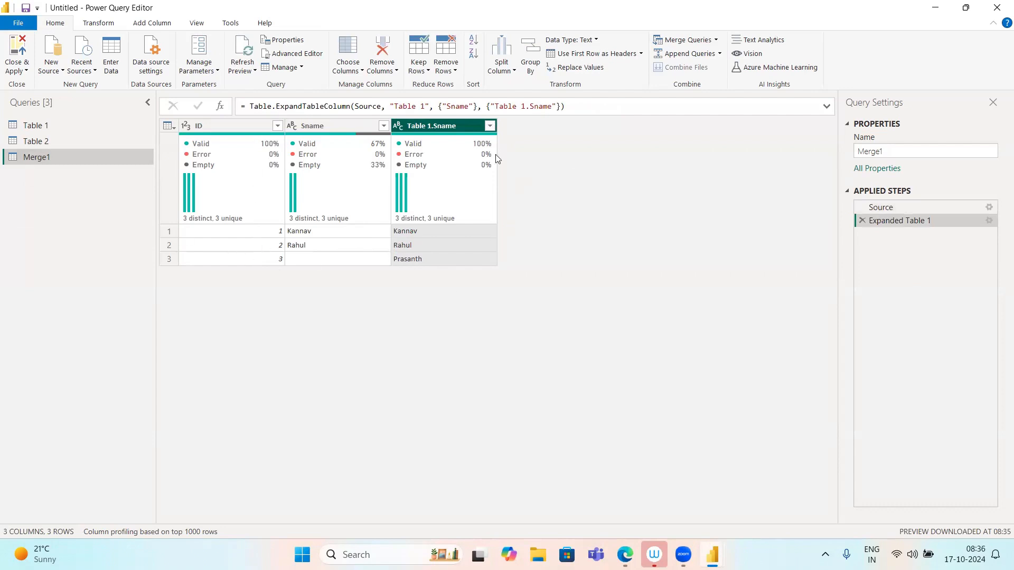
Inspect the values in Merge1's Table 1.Sname column and compare them with the rows of Table 1 and Table 2.
mouse_move(222, 200)
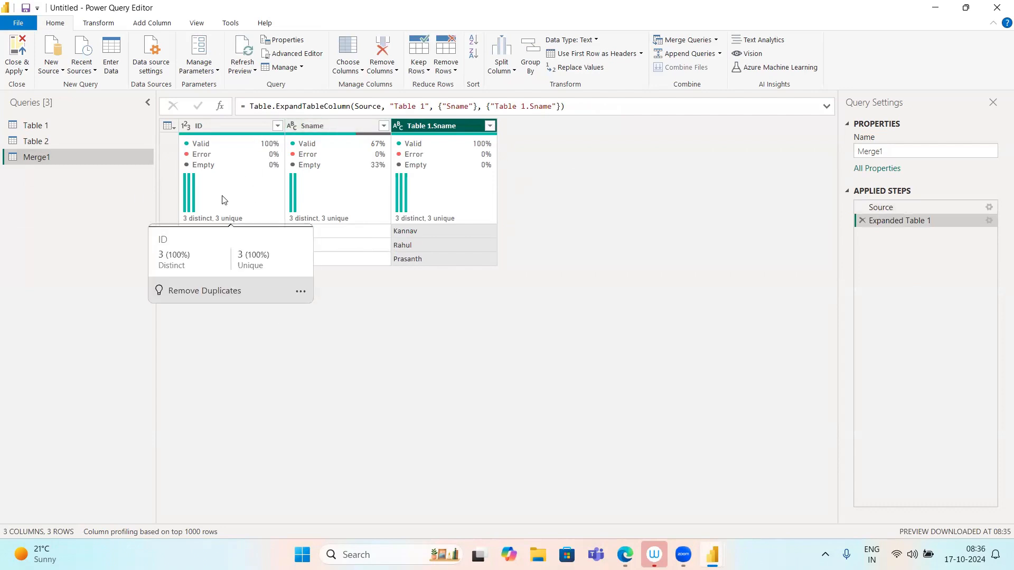
click(490, 126)
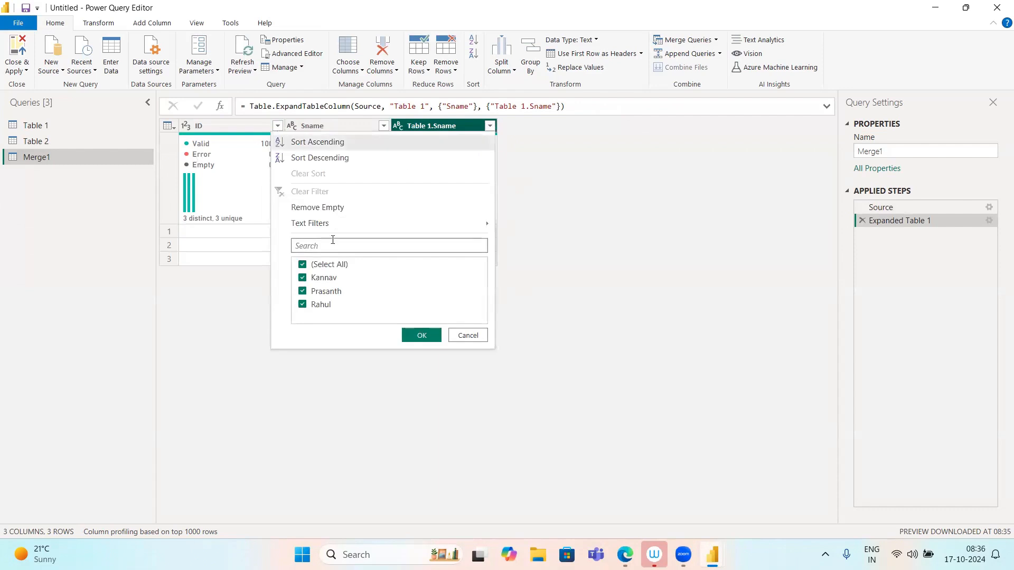
click(468, 335)
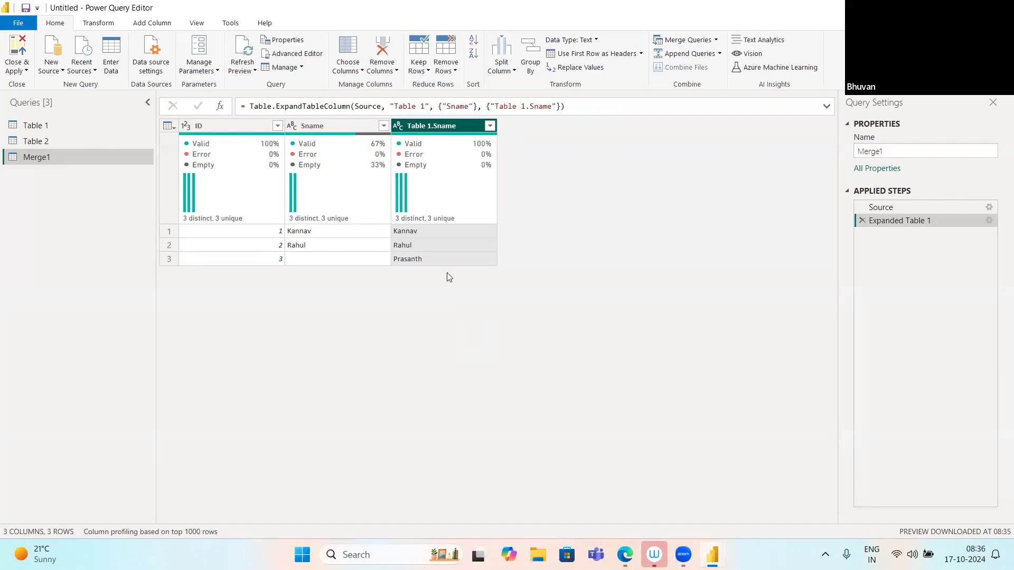
click(46, 140)
click(46, 125)
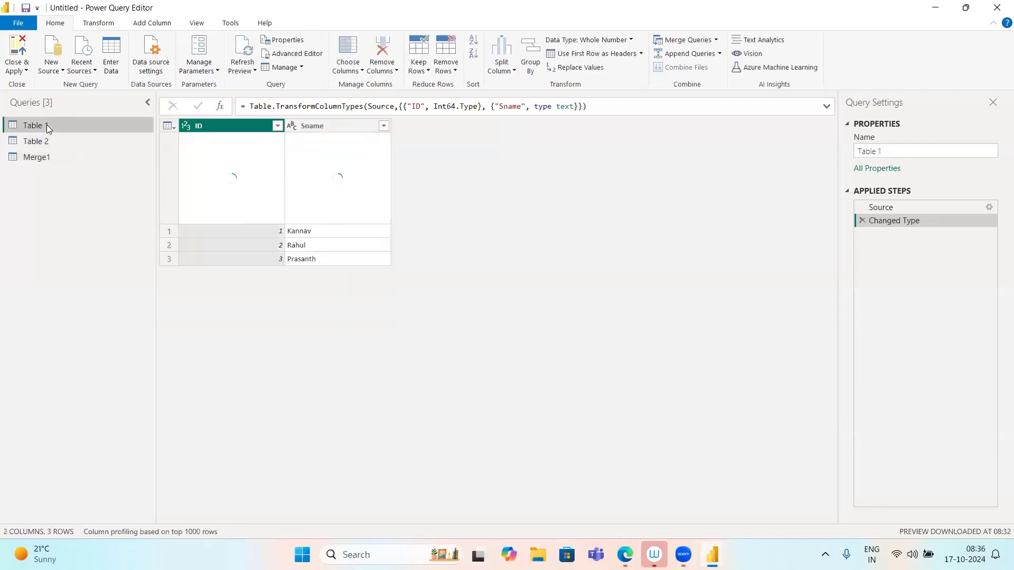
click(47, 140)
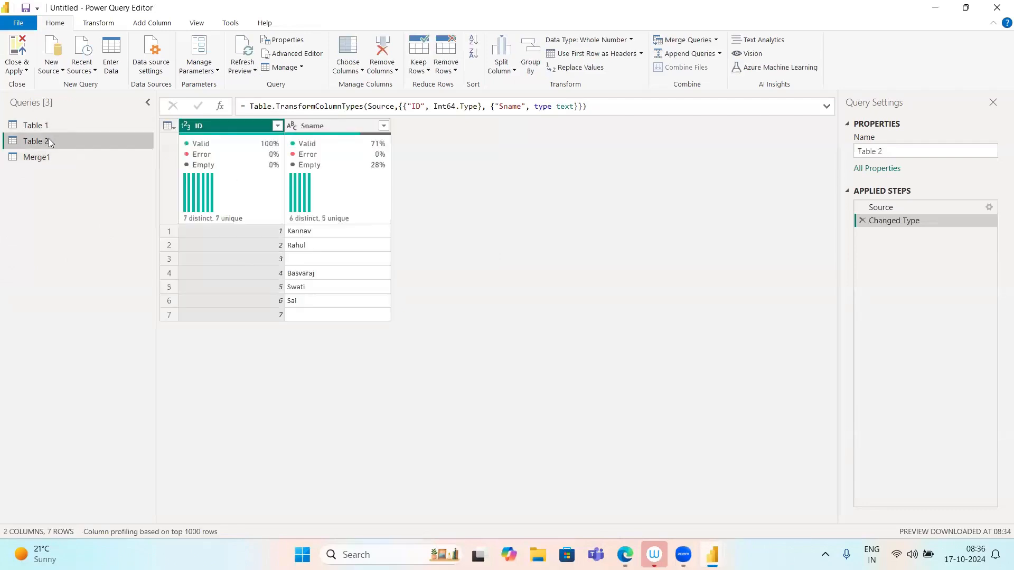
click(35, 155)
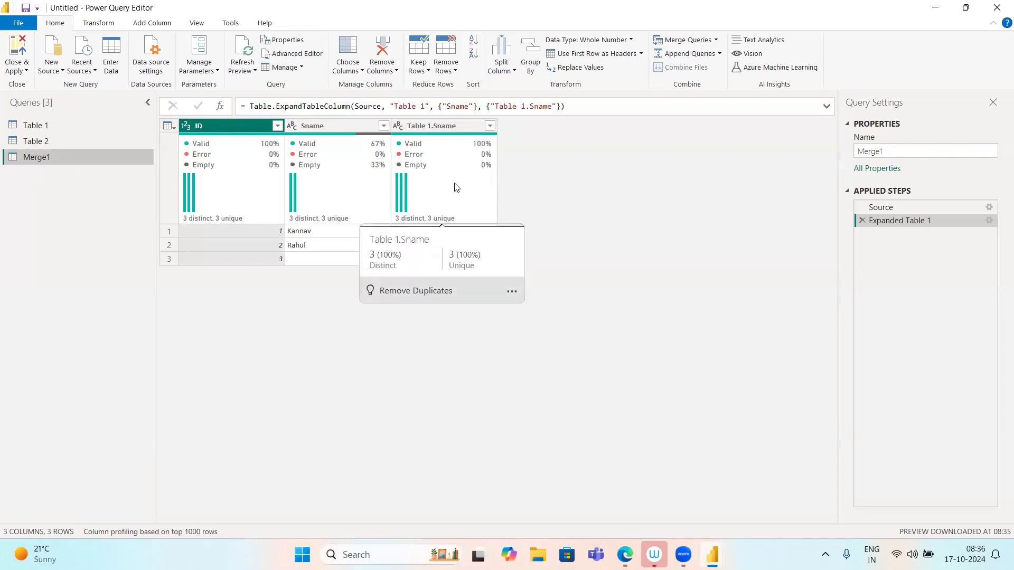
Review the available join kinds in the merge settings of Merge1's Source step.
click(986, 210)
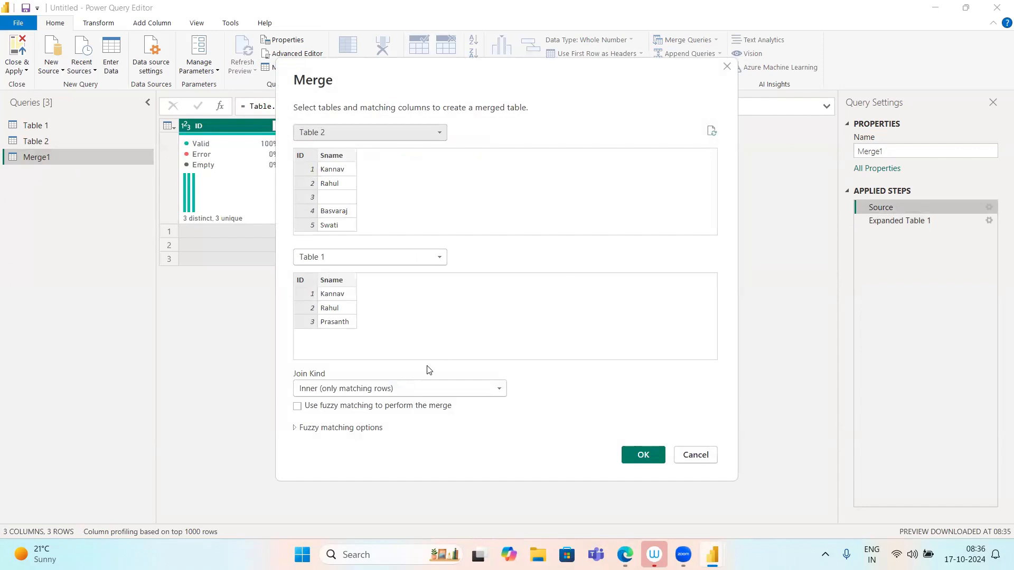
click(429, 389)
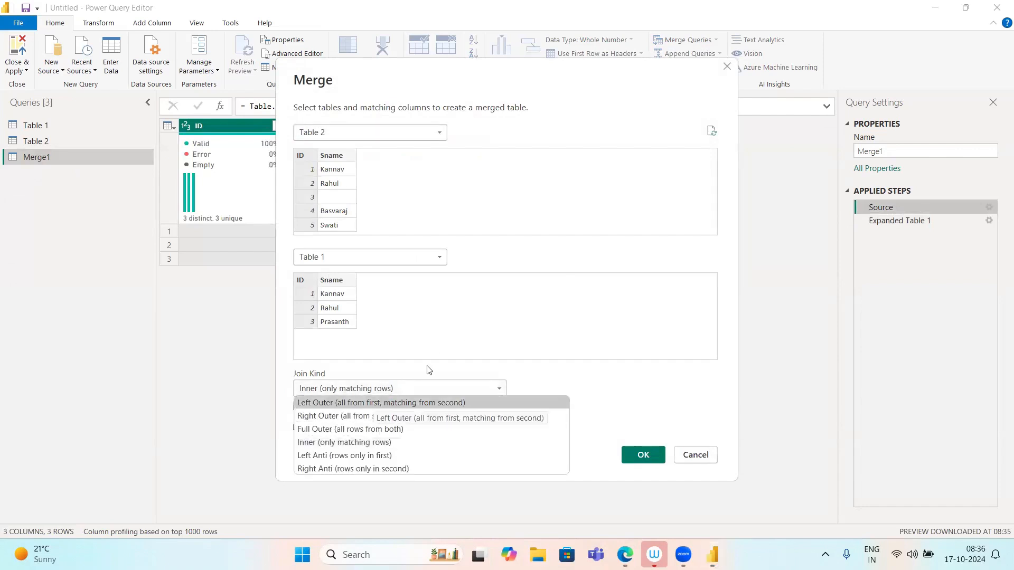
click(689, 461)
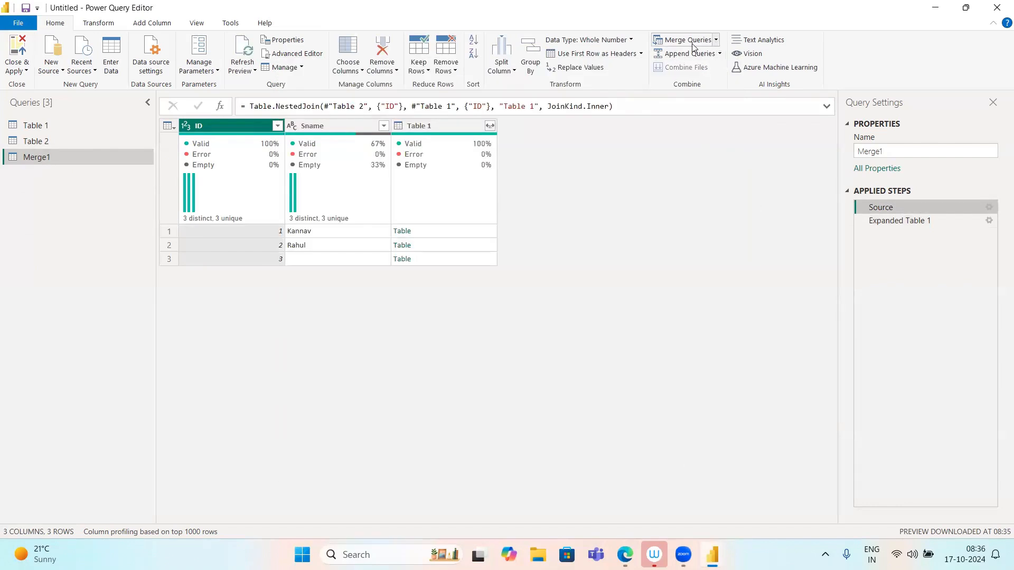
click(716, 40)
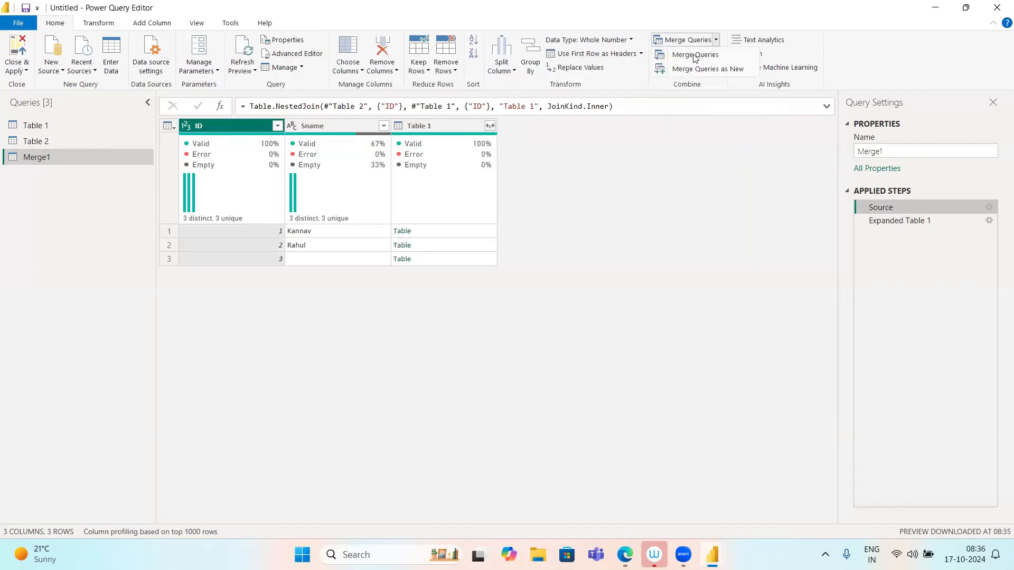
click(695, 56)
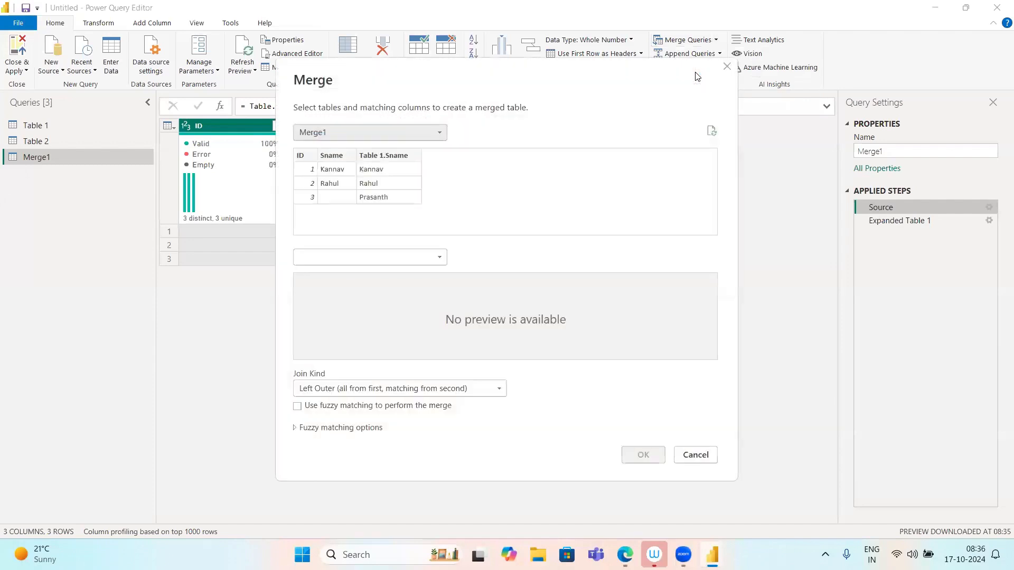
click(404, 256)
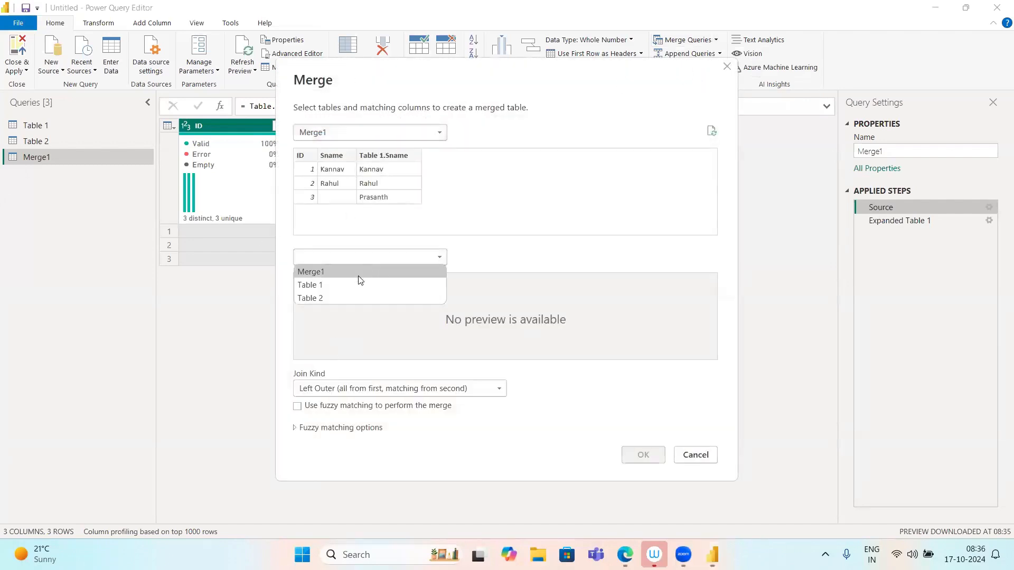
click(350, 285)
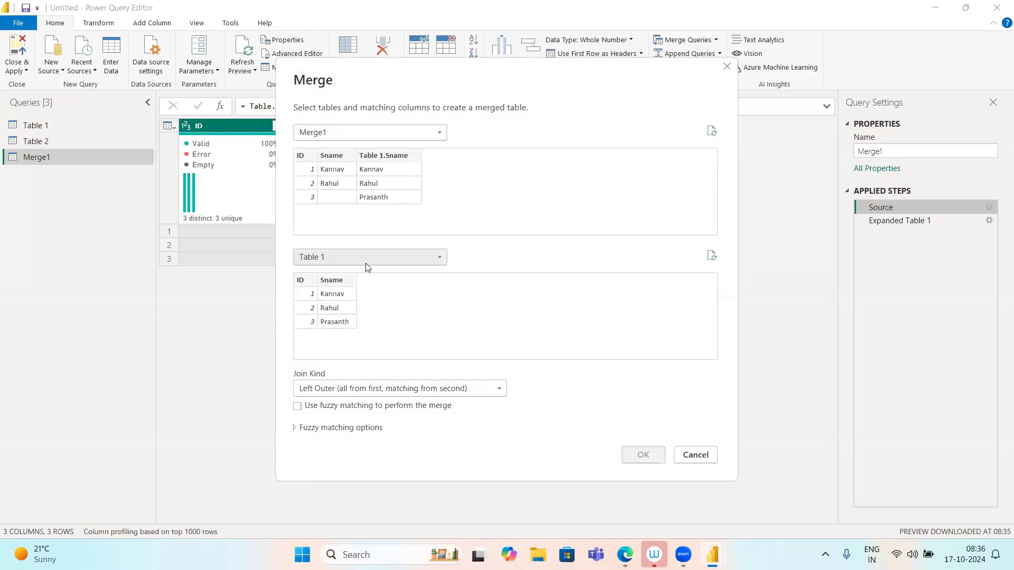
click(374, 135)
click(340, 159)
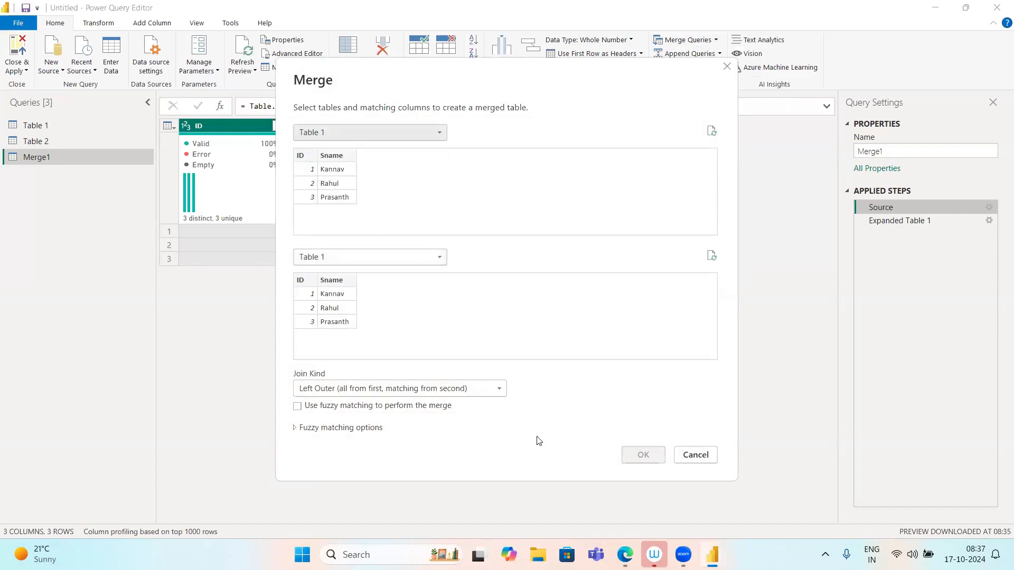
click(696, 457)
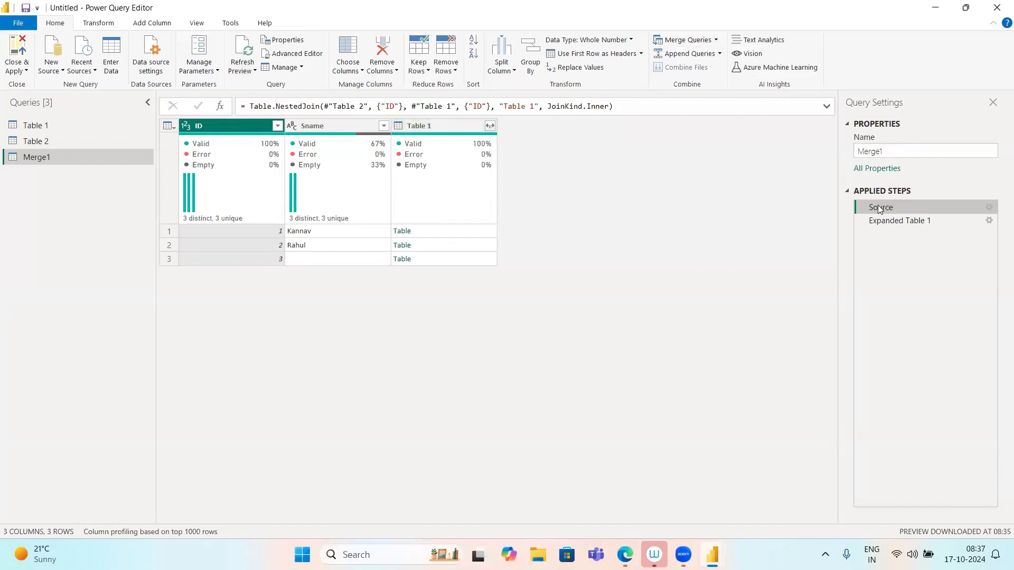
Change the join kind in Merge1's Source step to Left Outer (all from first, matching from second).
click(989, 209)
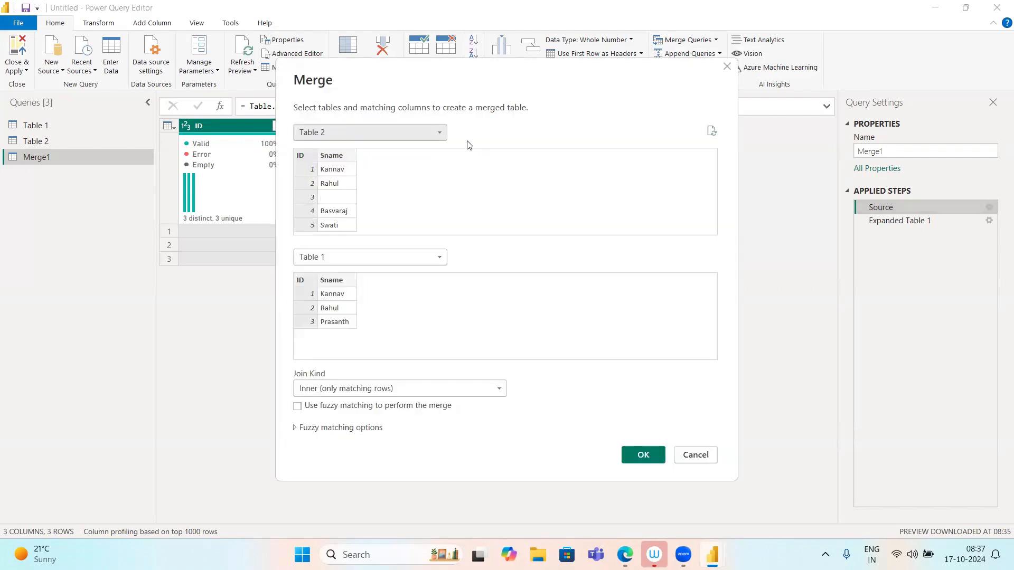
drag(453, 86, 300, 57)
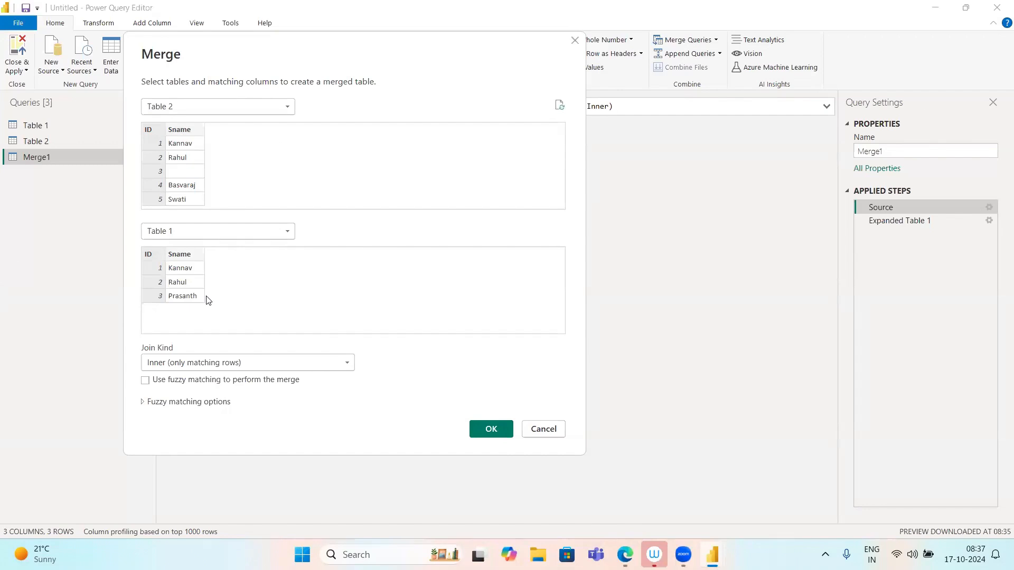
click(224, 364)
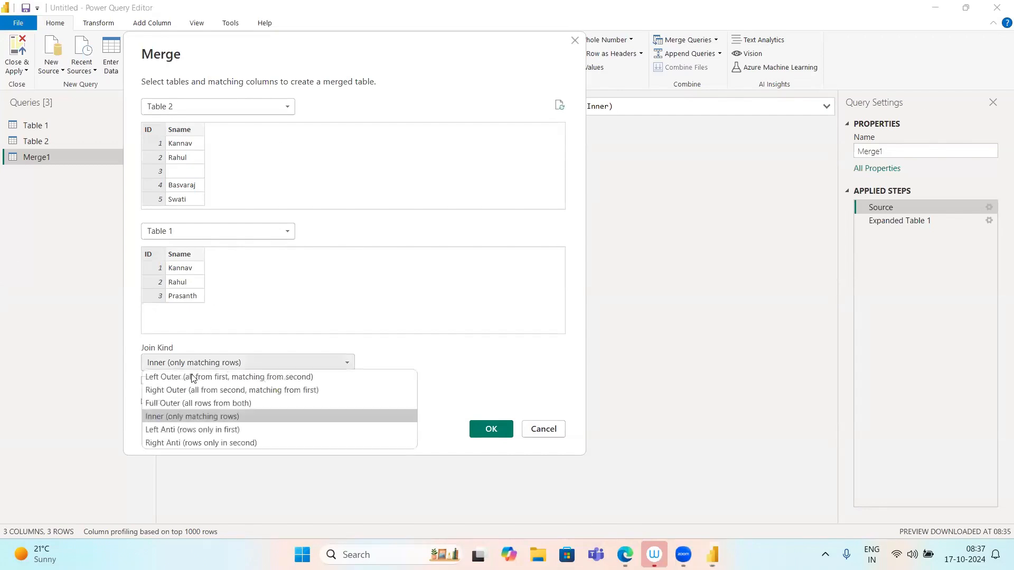
click(182, 379)
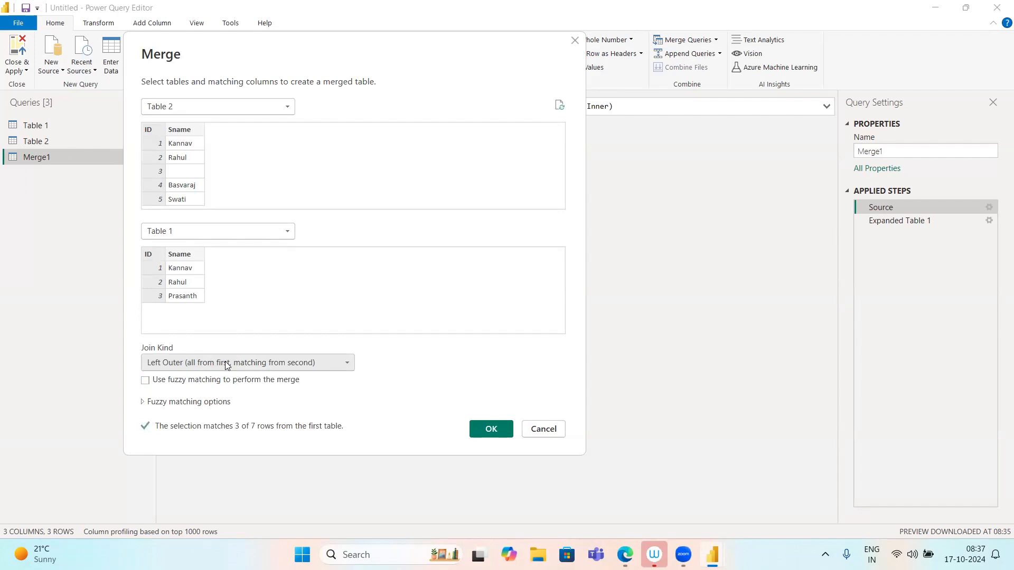
click(477, 429)
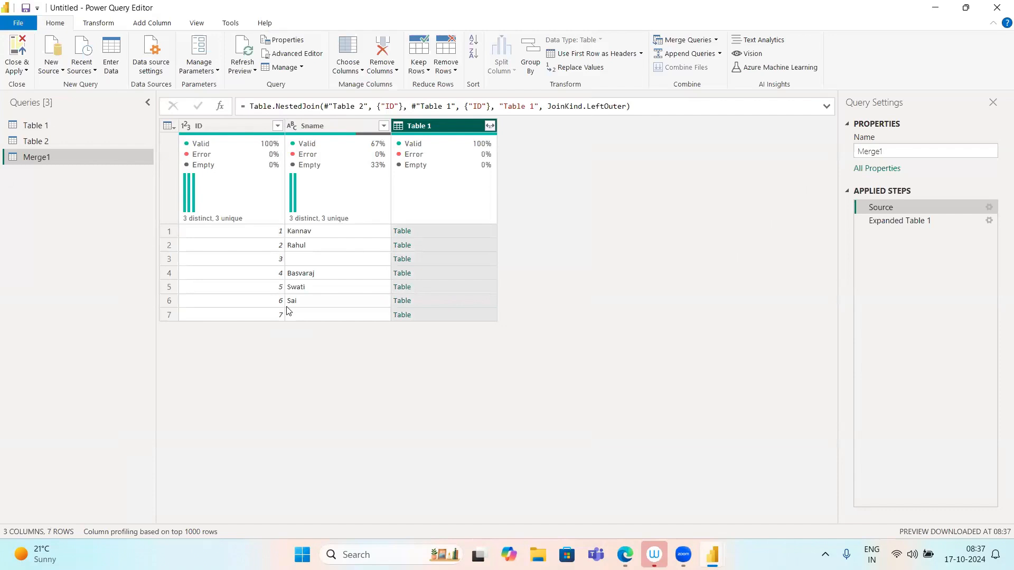
Edit Merge1's source to use Table 1 first and Table 2 second, matching on the ID columns with a Left Outer join.
click(990, 207)
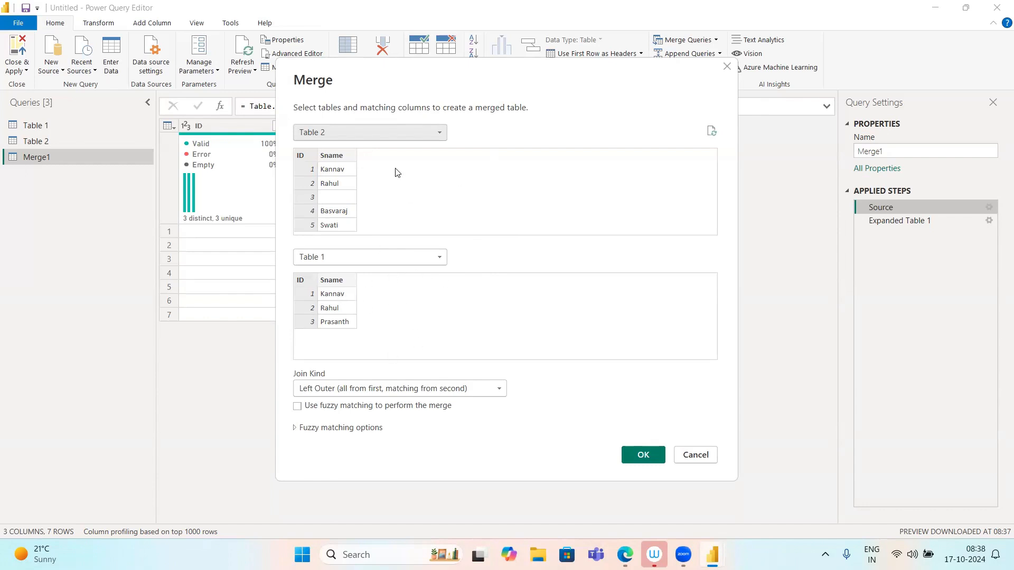
click(370, 133)
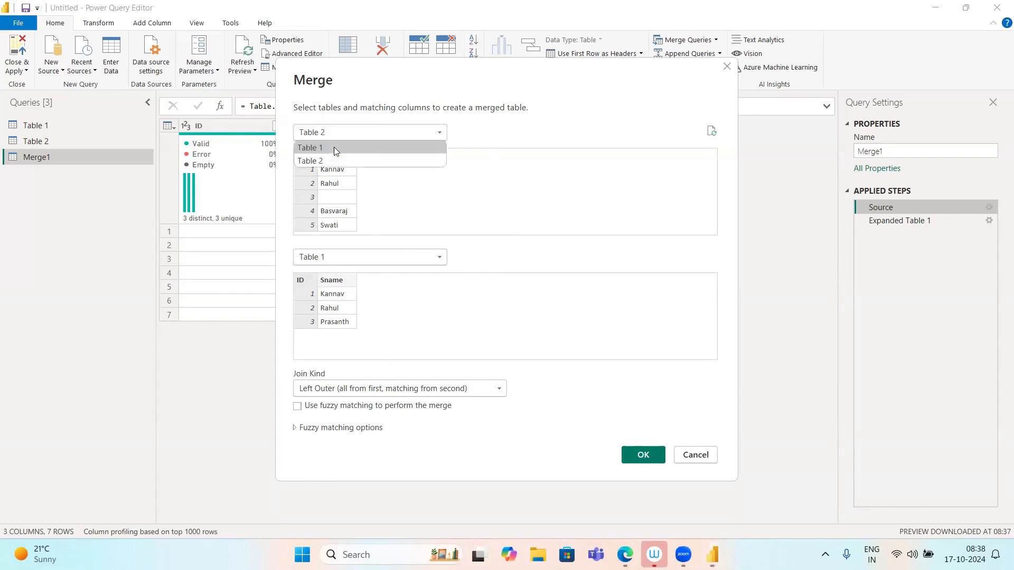
click(334, 147)
click(388, 262)
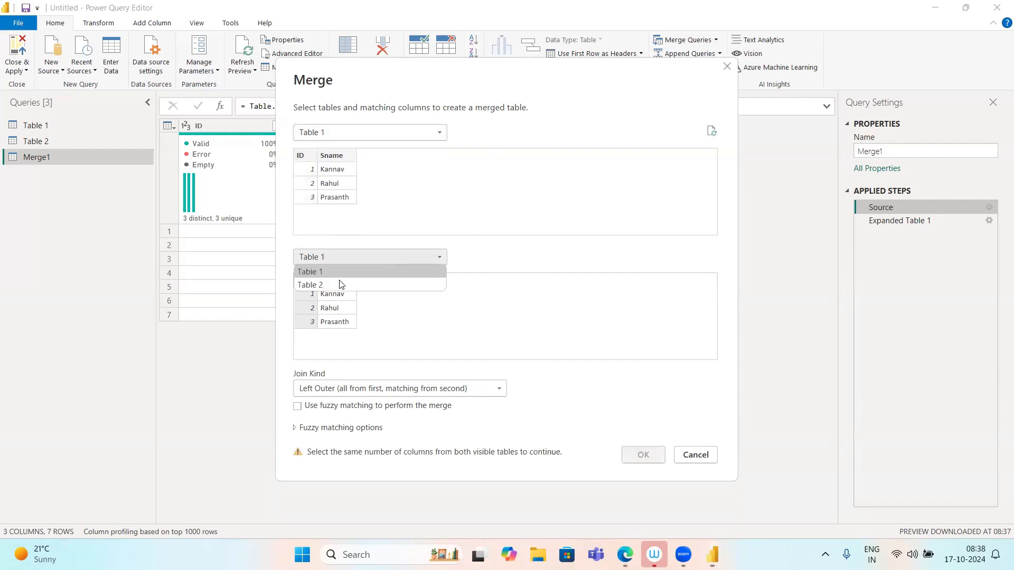
click(336, 284)
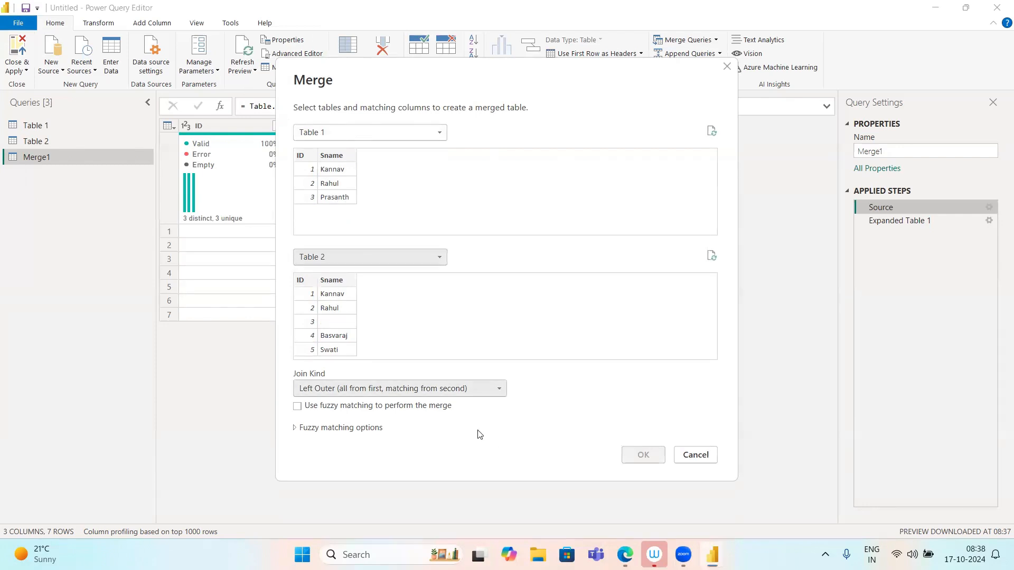
click(479, 390)
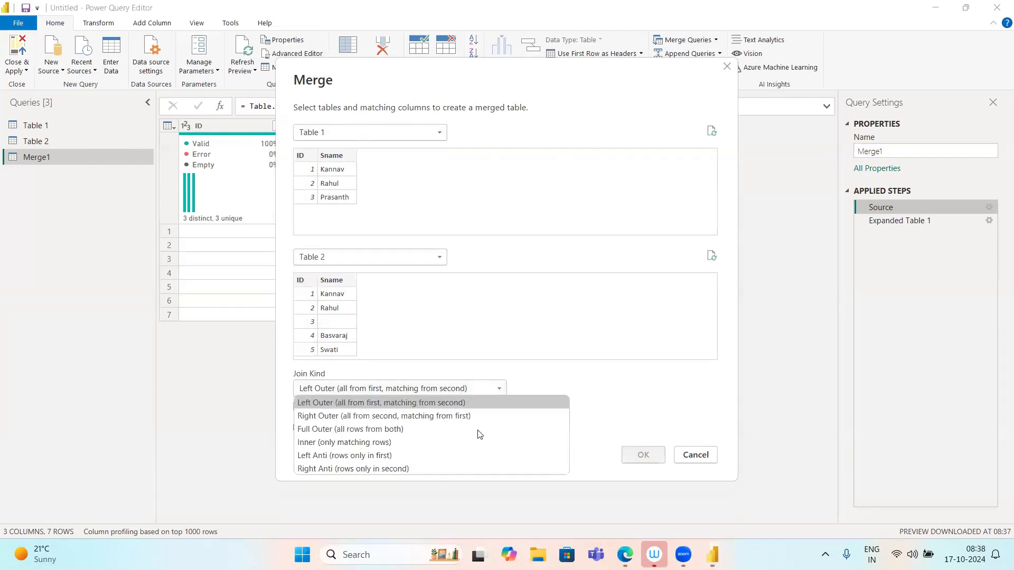
click(305, 169)
click(305, 169)
click(310, 282)
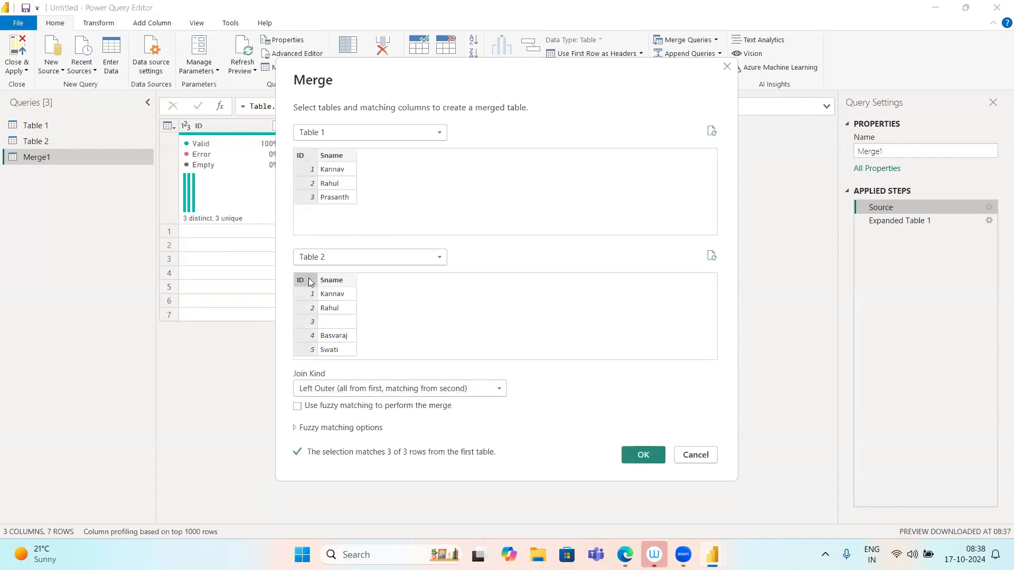
click(644, 458)
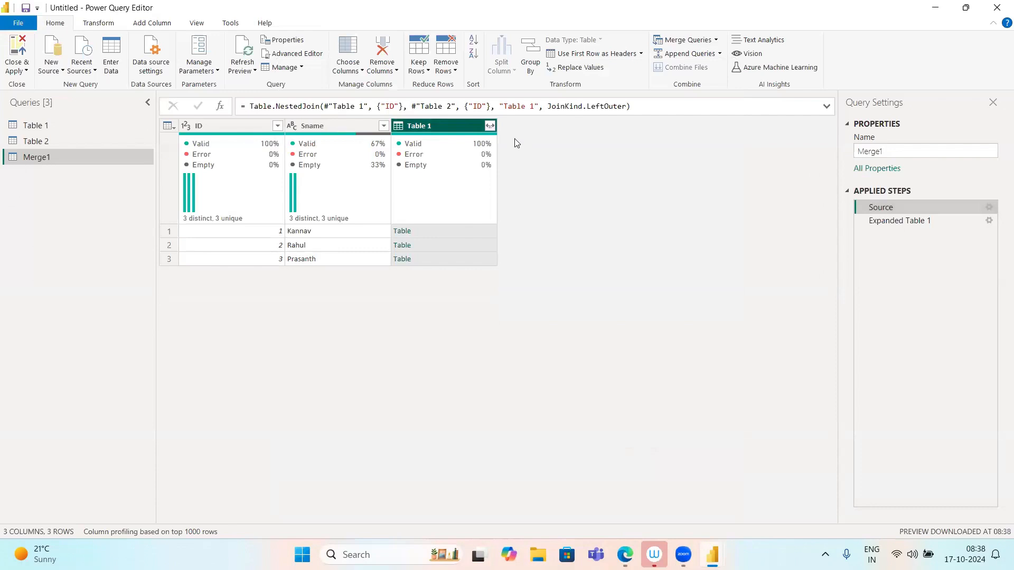
Insert a step expanding the nested Table 1 column to ID and Sname with the original name as prefix, and delete the old Expanded Table 1 step.
click(490, 126)
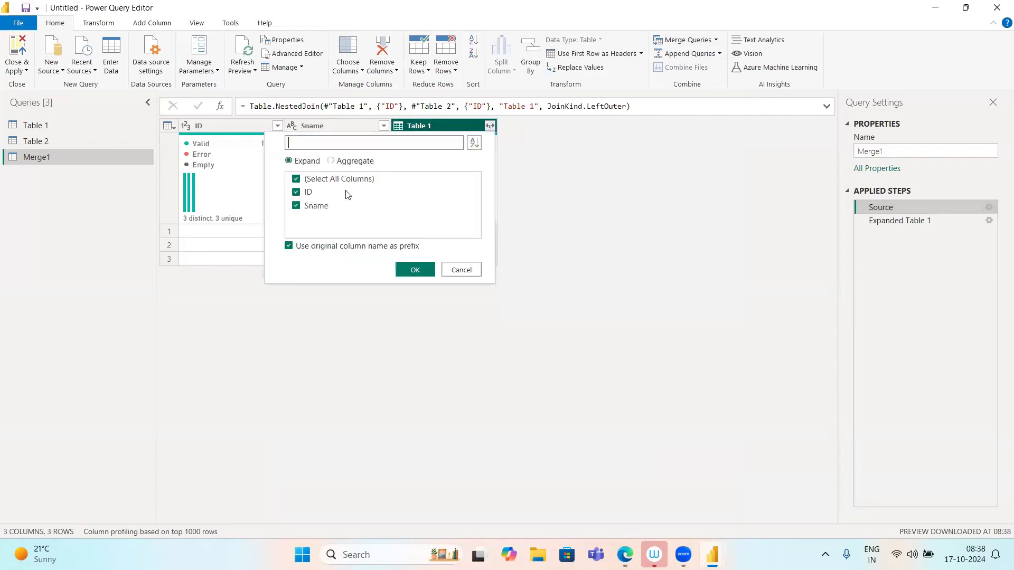
click(423, 276)
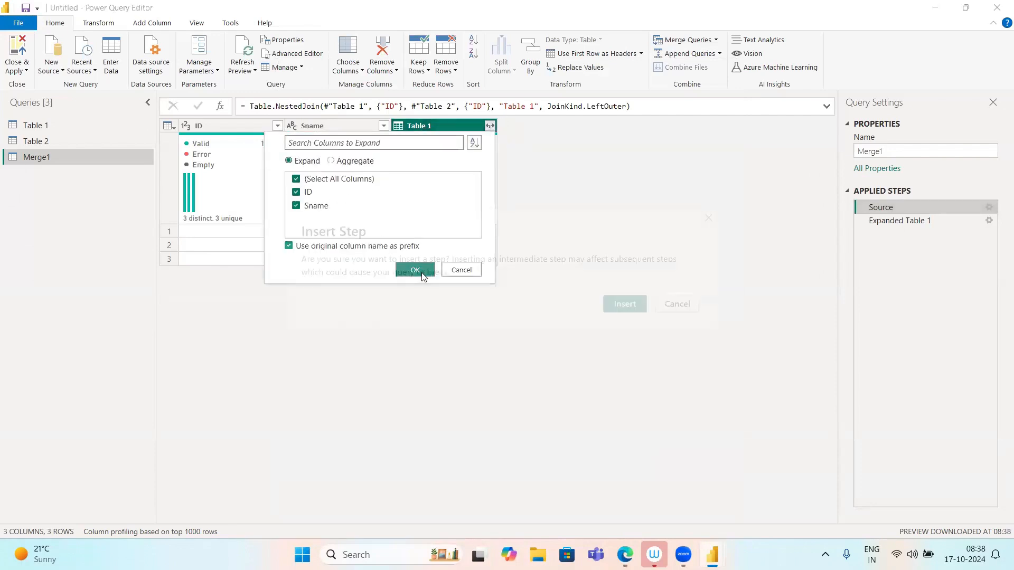
click(637, 309)
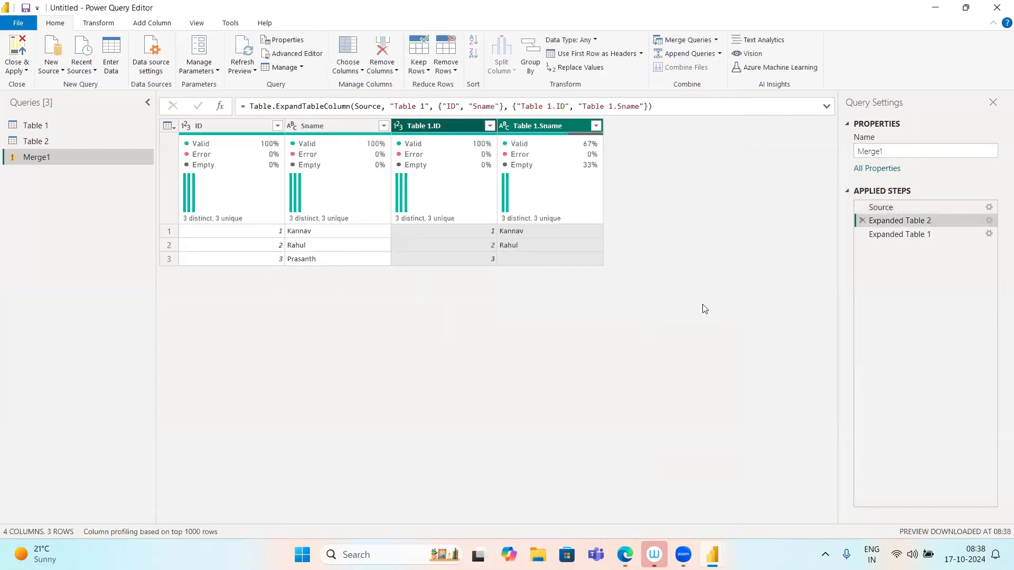
click(861, 233)
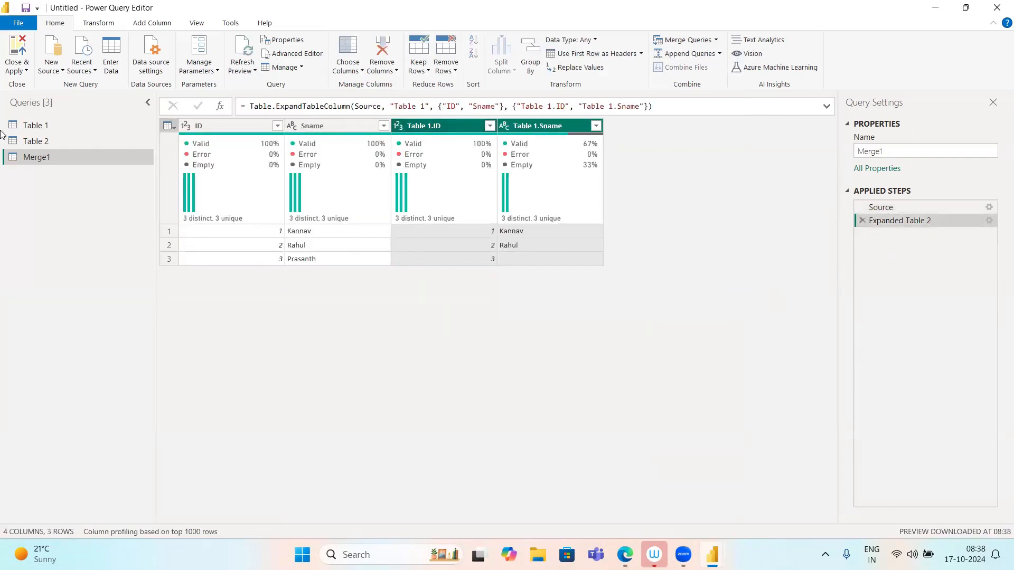
Compare the rows of Table 1 and Table 2 with the Left Outer result in Merge1.
click(35, 126)
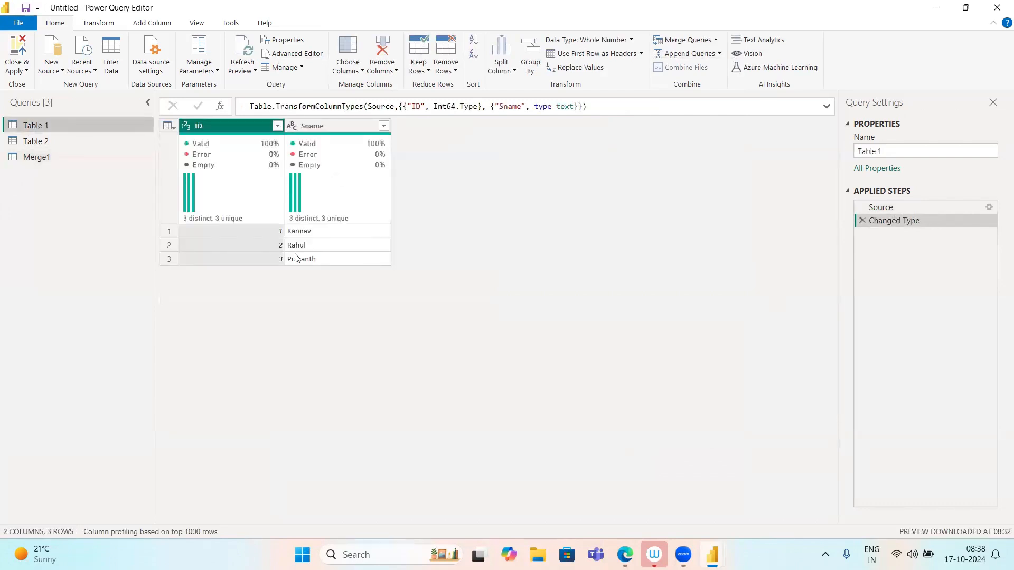
click(47, 141)
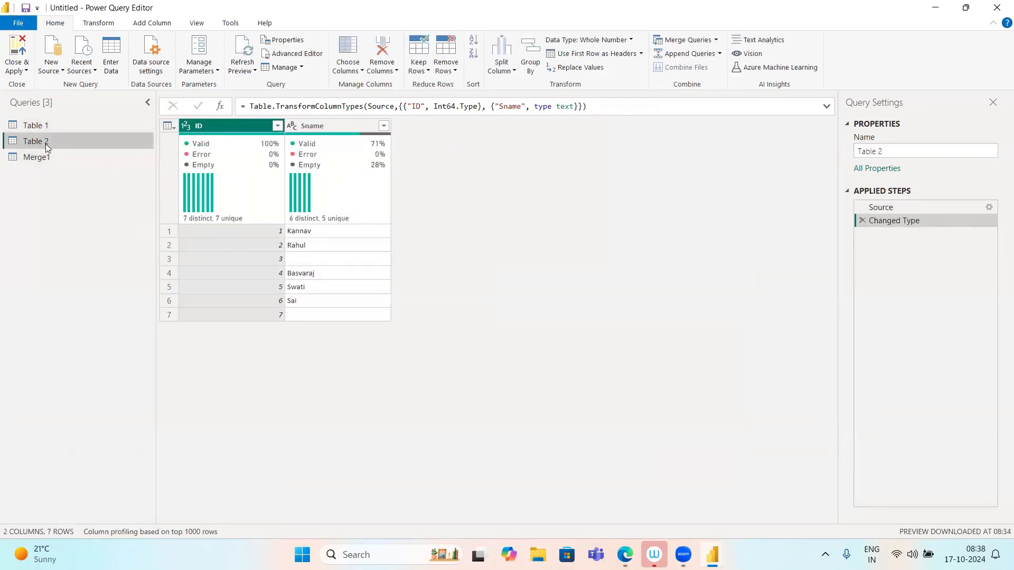
click(43, 156)
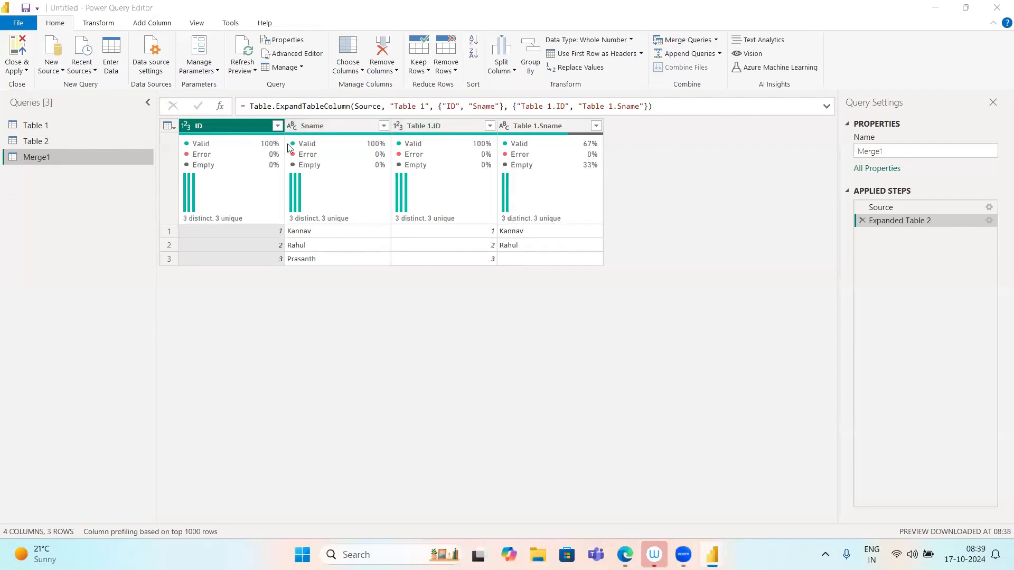
mouse_move(303, 149)
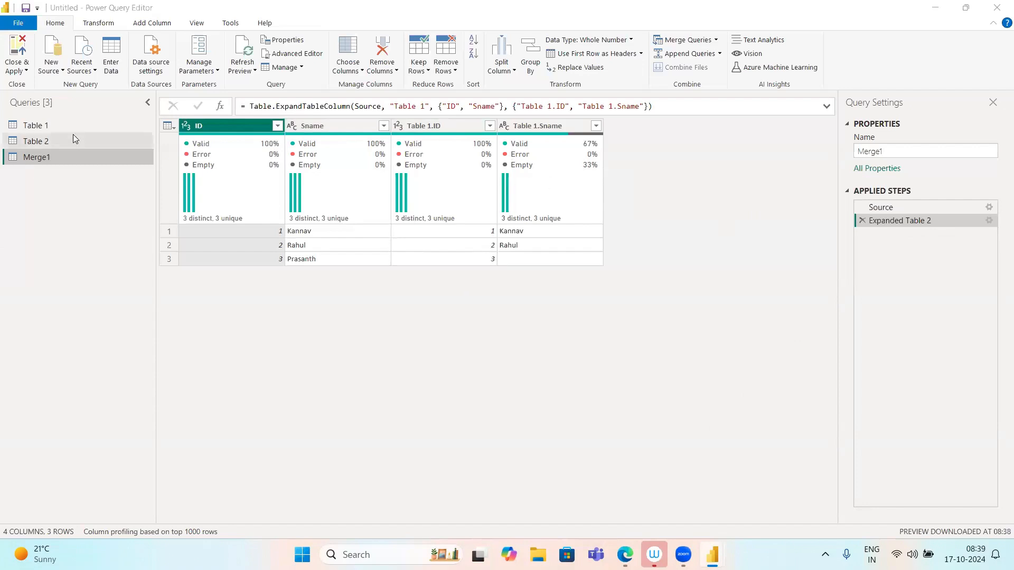
Try to rename the Table 1.ID column in Merge1 as ID.
click(47, 143)
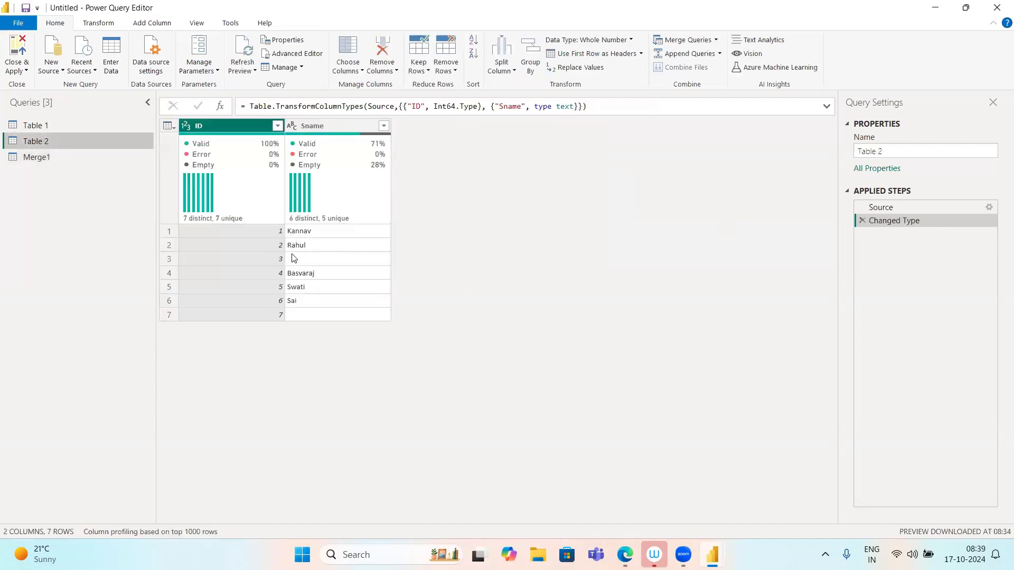
click(38, 158)
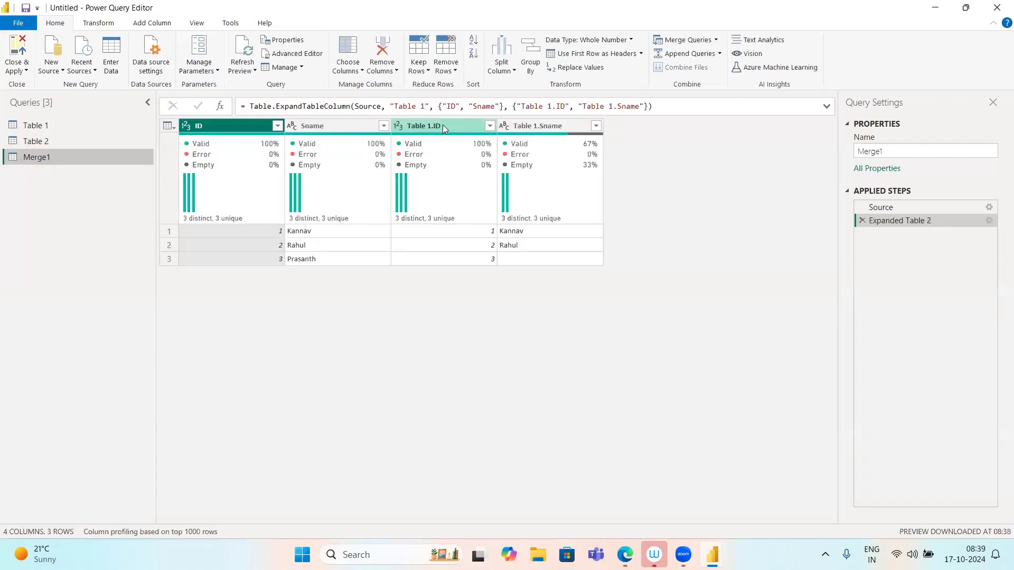
double_click(439, 125)
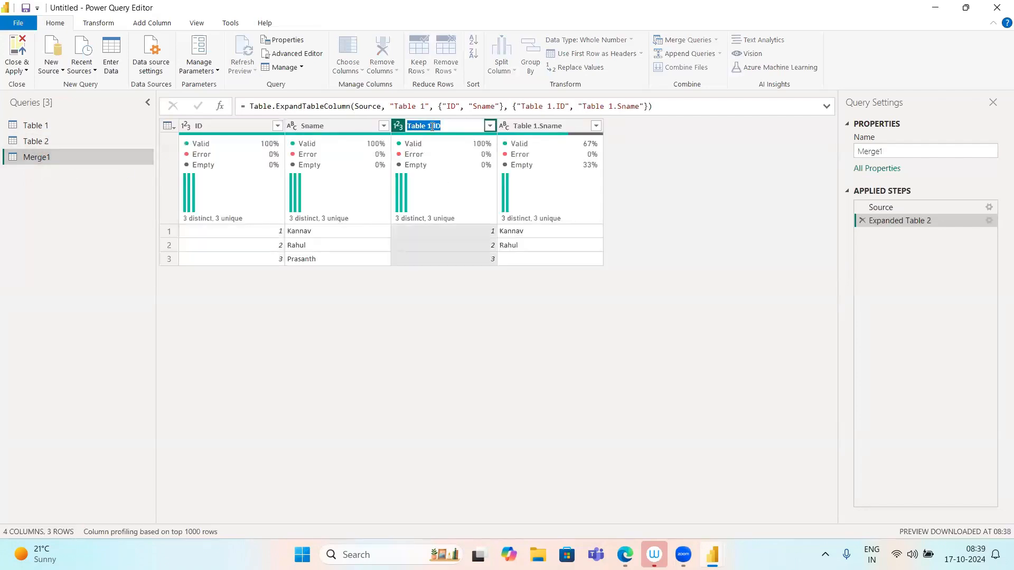
click(432, 127)
key(shift+Home)
key(BackSpace)
key(Delete)
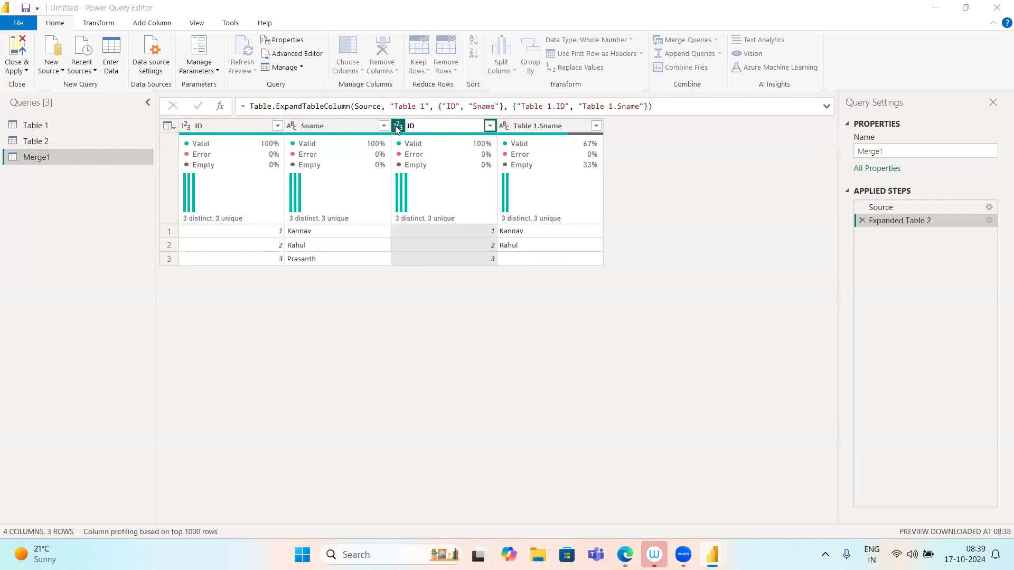
key(Return)
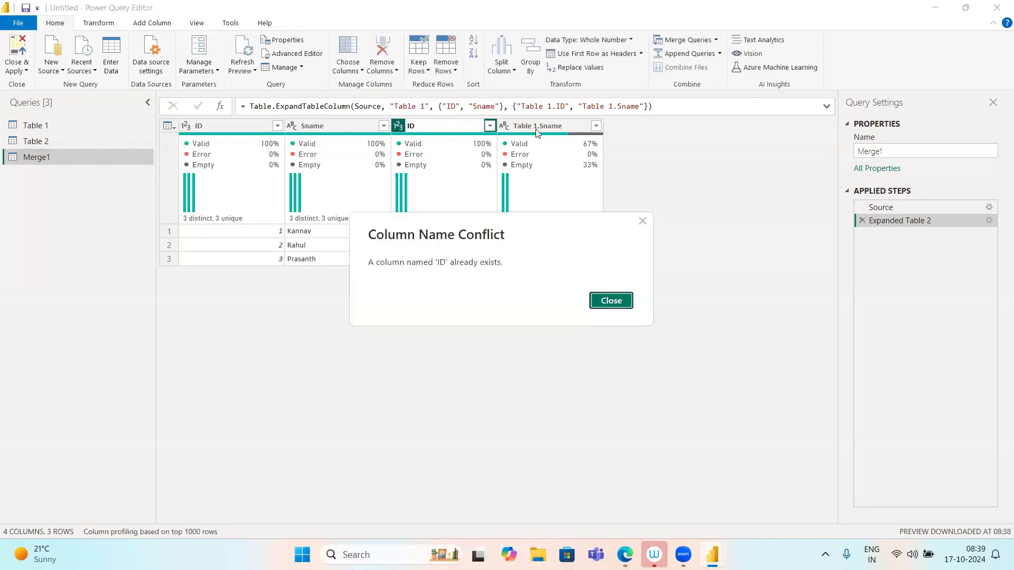
click(628, 305)
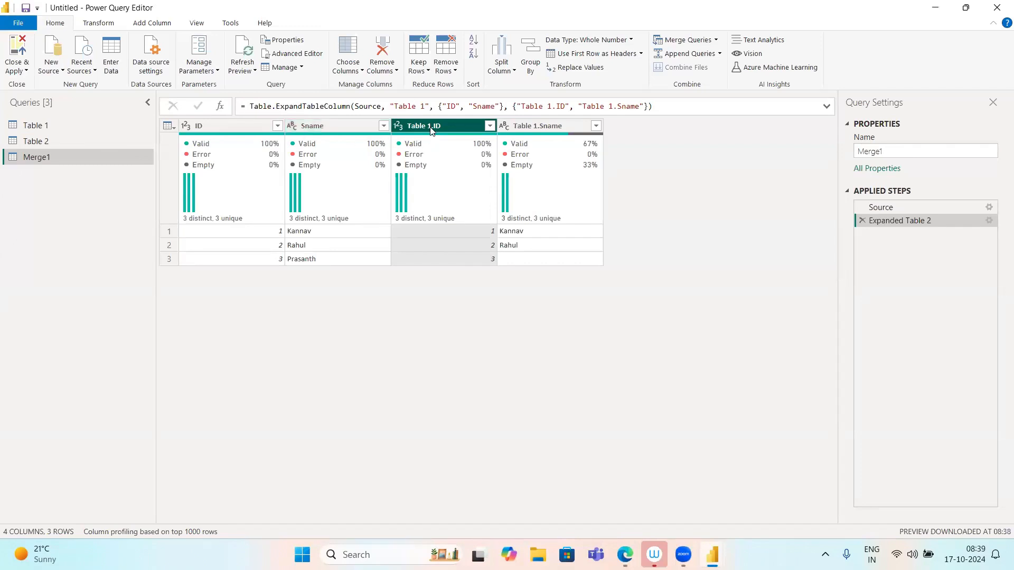
Remove the Table 1.ID column from Merge1 and compare the remaining columns with Table 2.
key(Delete)
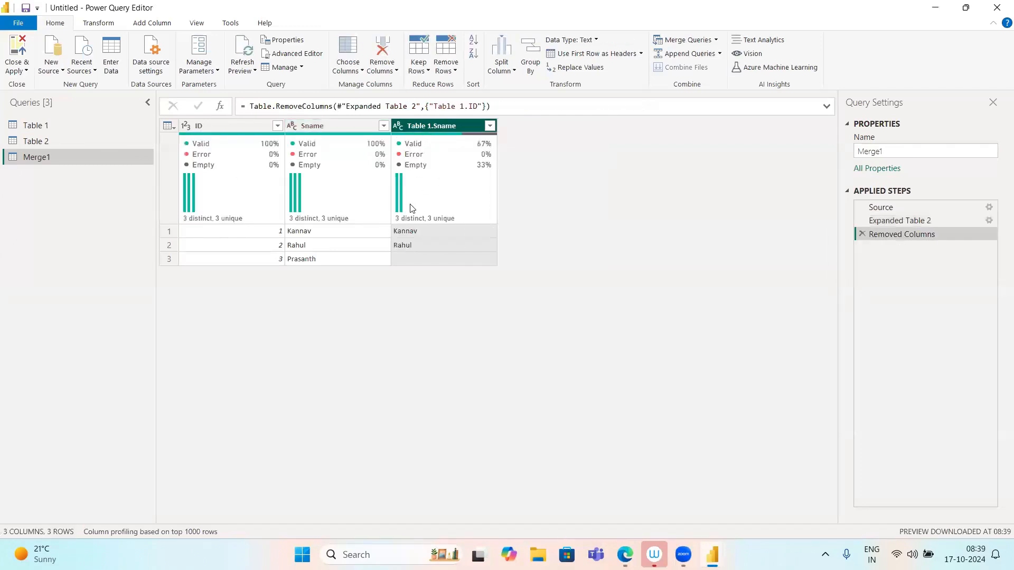
mouse_move(412, 208)
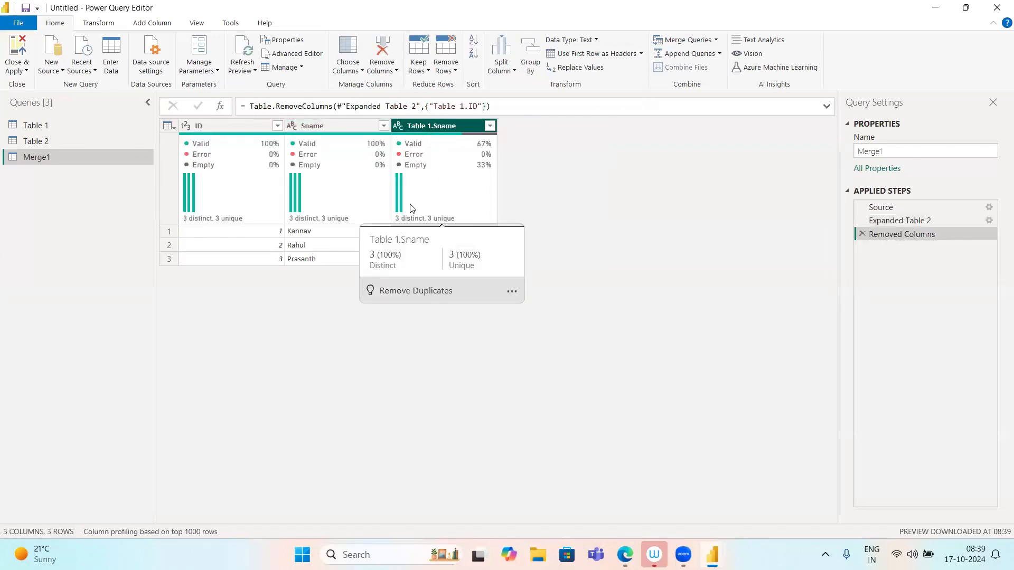
click(31, 143)
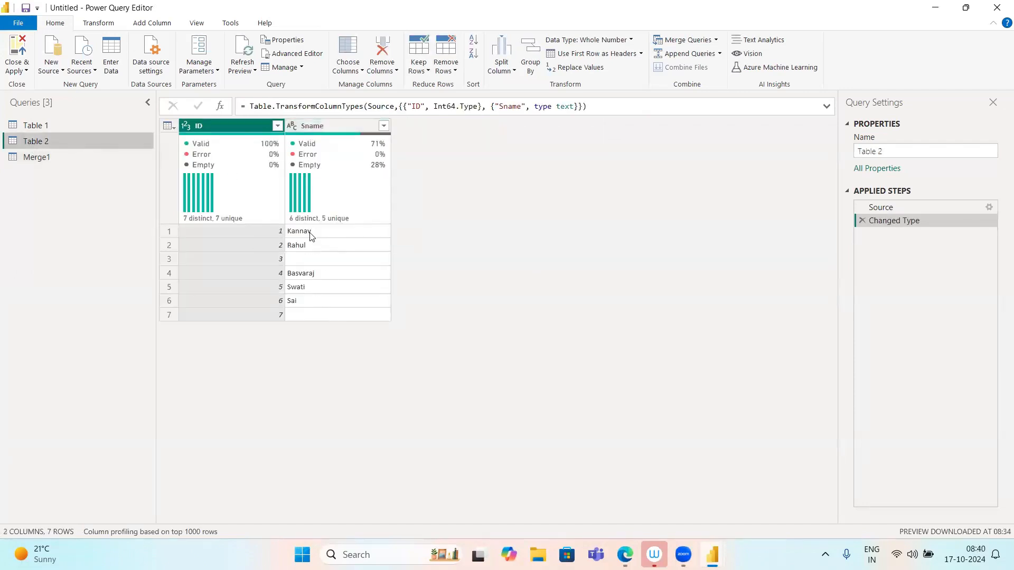
click(35, 157)
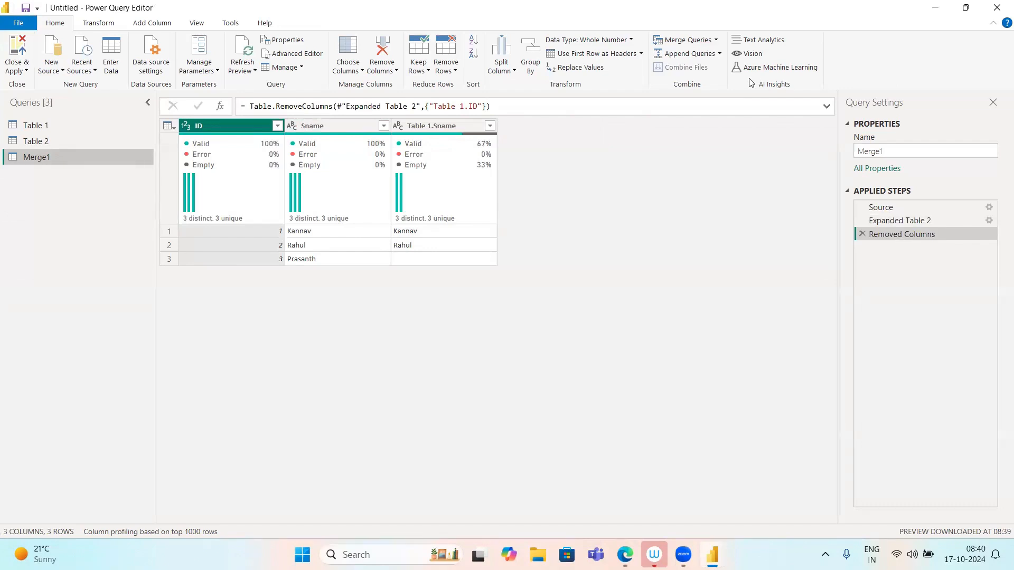
Set up a merge as a new query with Table 1 first and Table 2 second, matching on the ID columns.
click(716, 40)
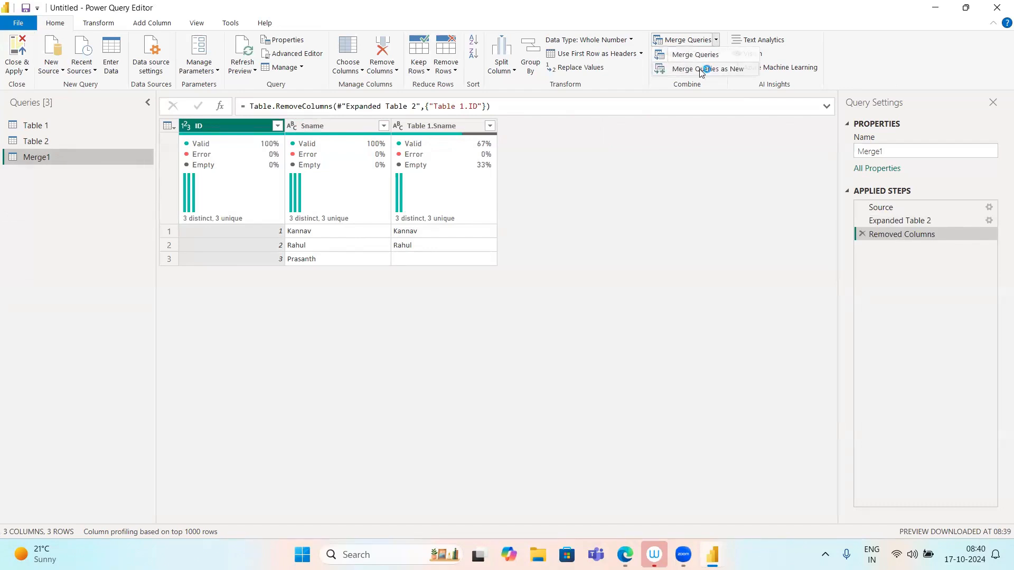
click(700, 69)
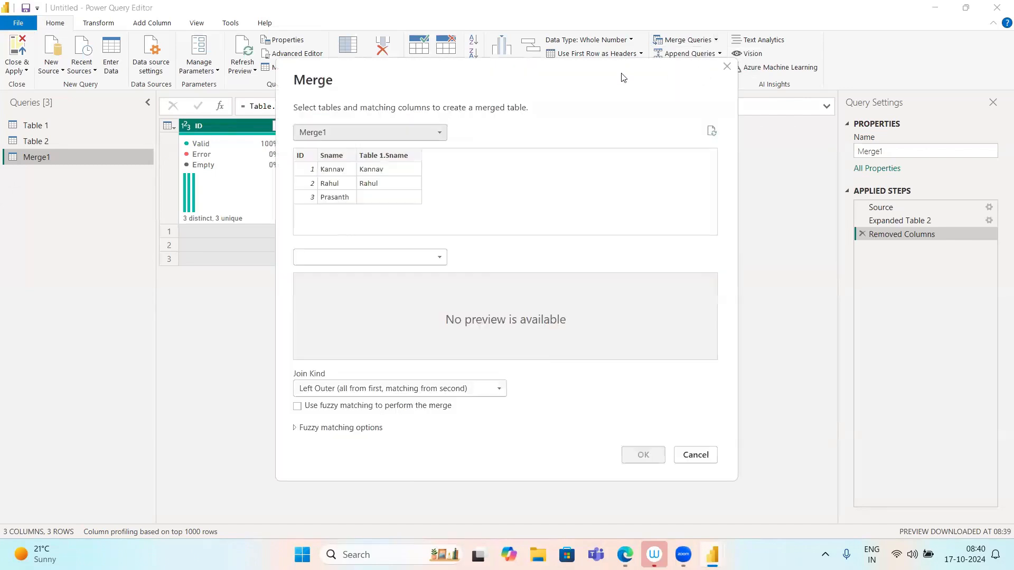
click(369, 132)
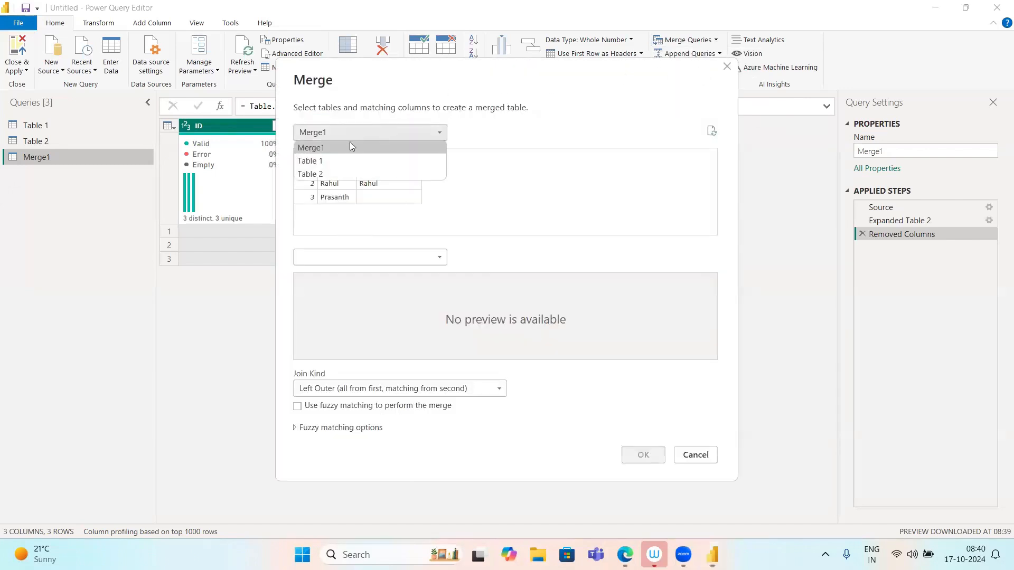
click(321, 165)
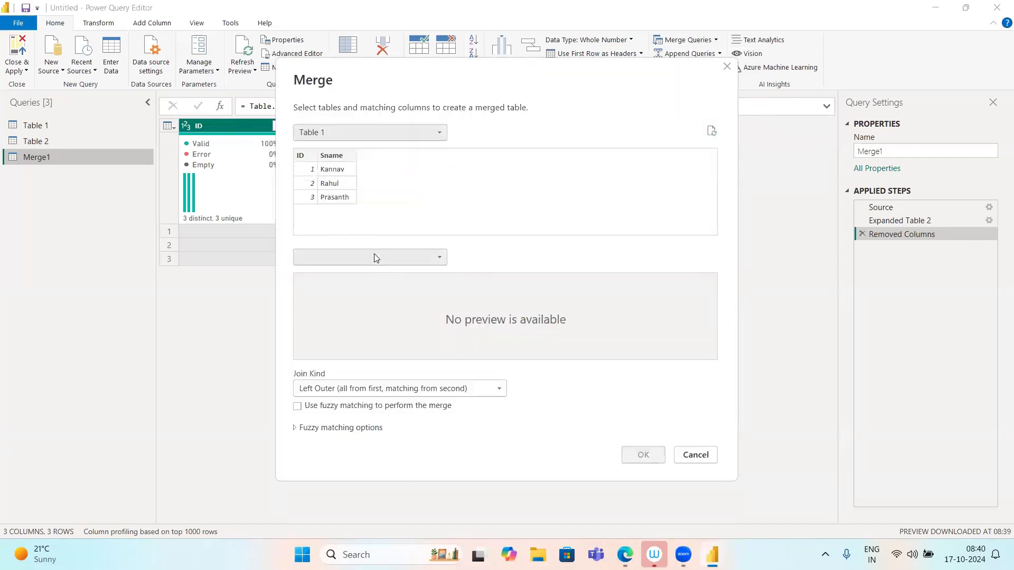
click(438, 257)
click(331, 299)
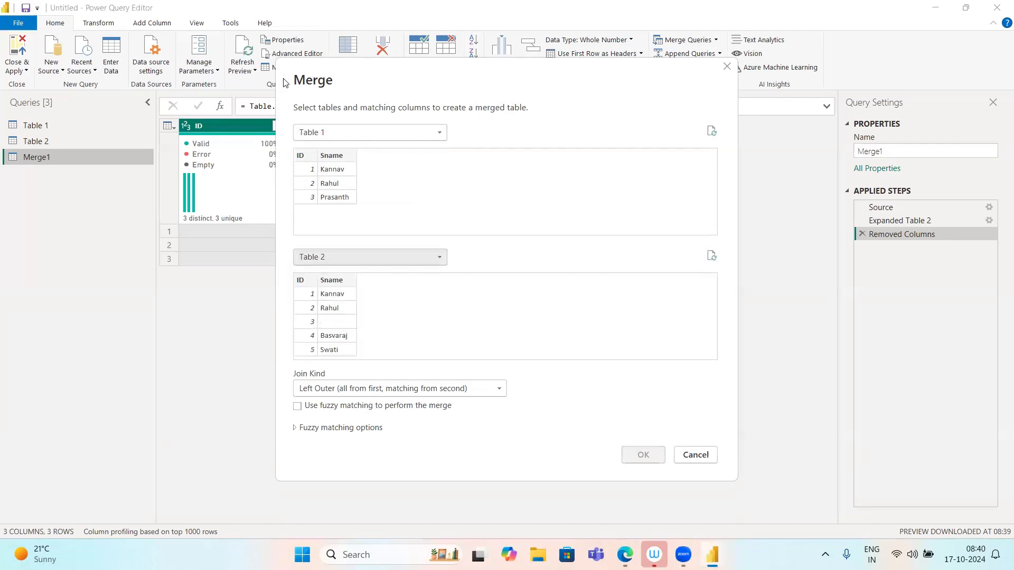
click(306, 161)
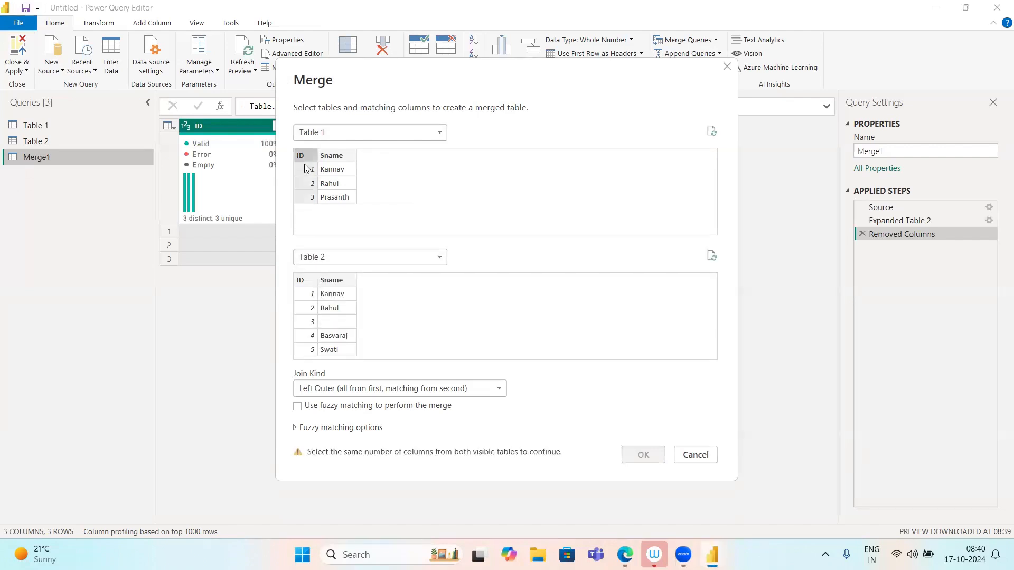
click(301, 282)
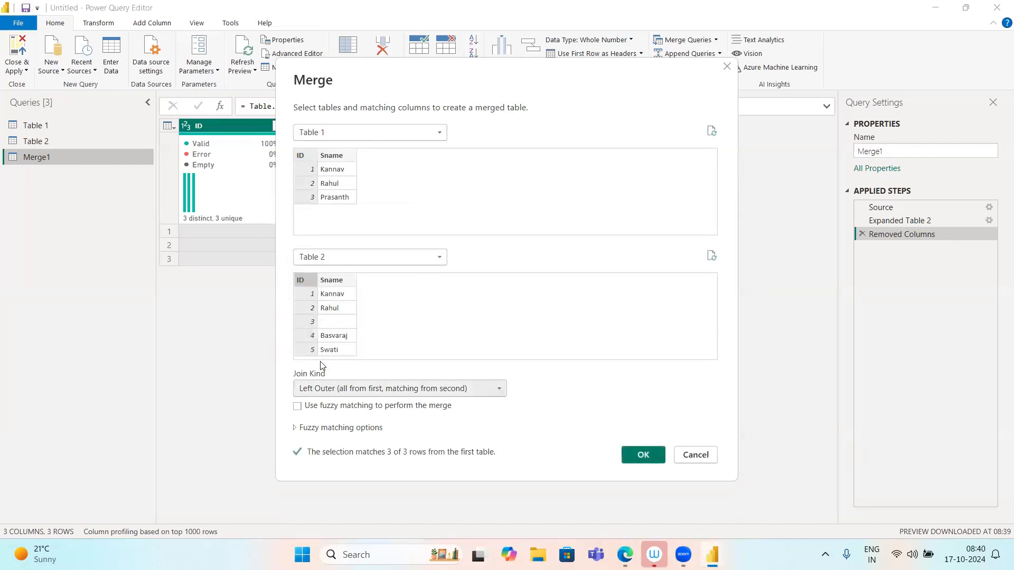
Set the join kind to Right Outer (all from second, matching from first), look over the fuzzy matching options, and create the merged query.
click(328, 387)
key(Down)
key(Return)
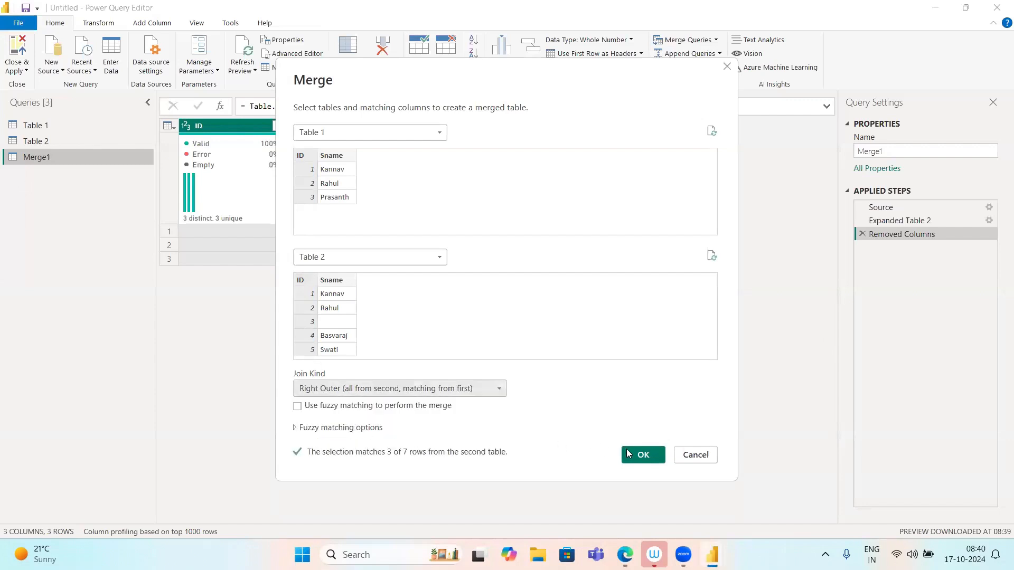
click(296, 430)
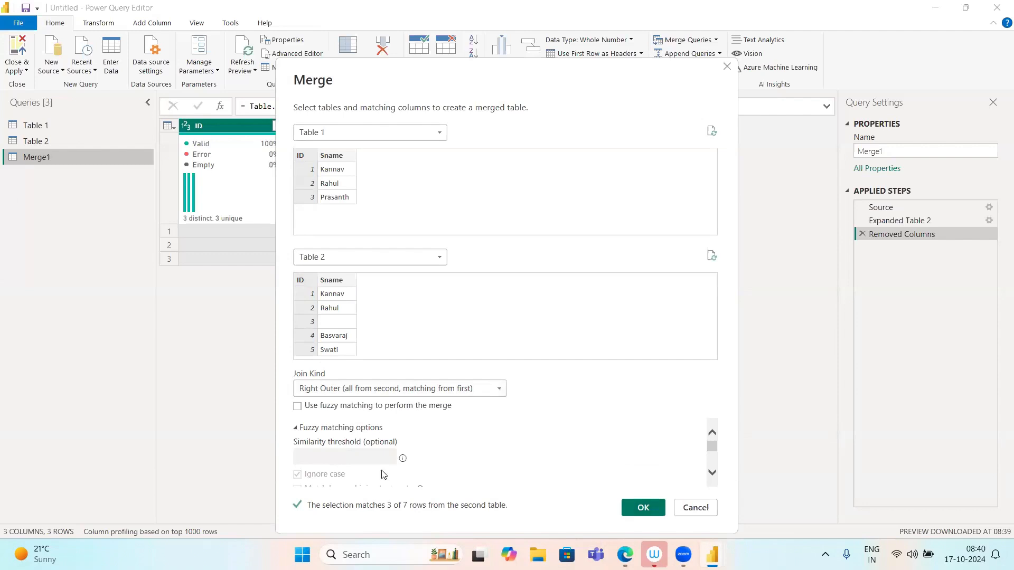
scroll(381, 470, down, 1)
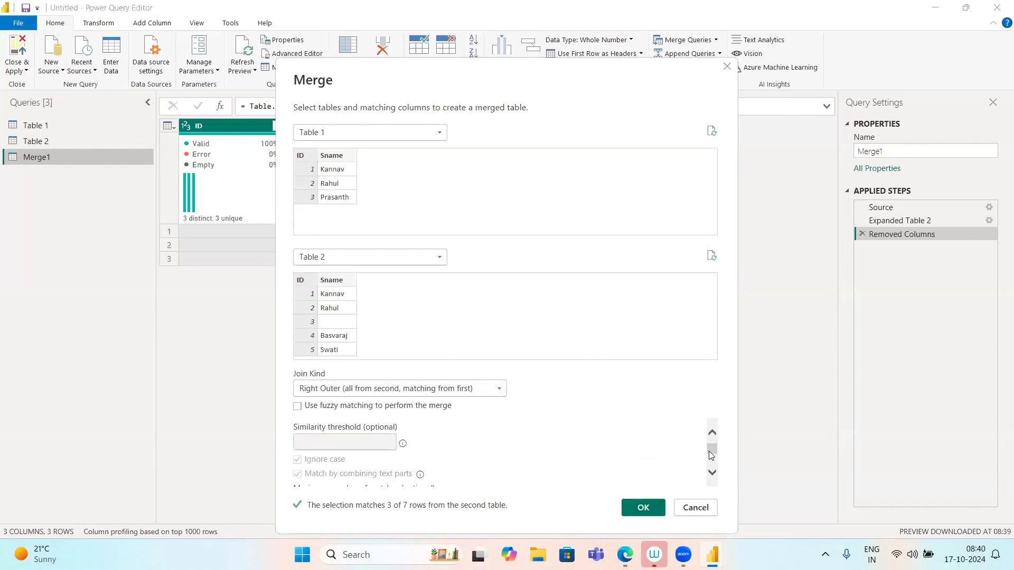
mouse_move(708, 452)
mouse_down()
mouse_move(714, 465)
mouse_move(716, 442)
mouse_up()
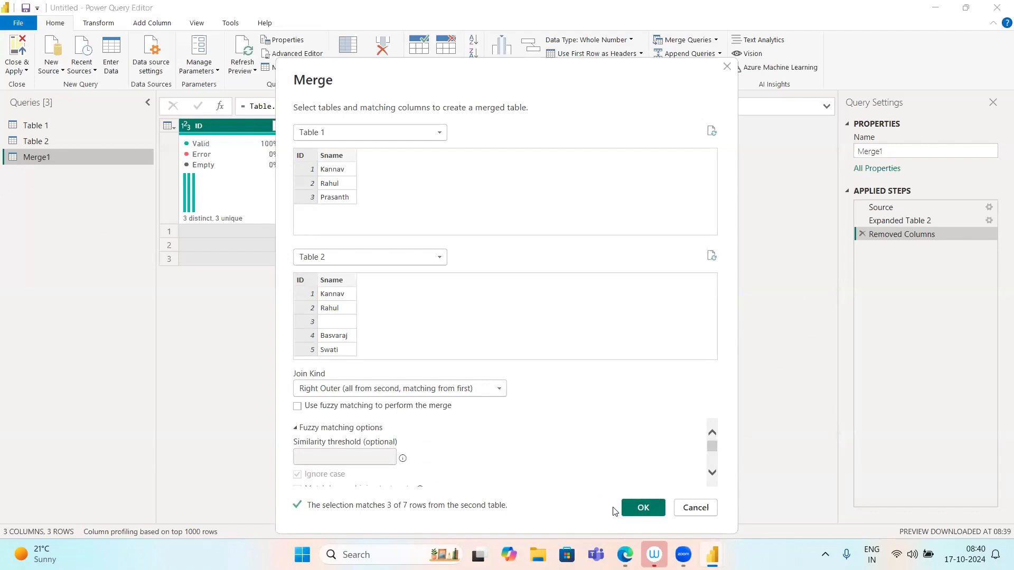
click(633, 512)
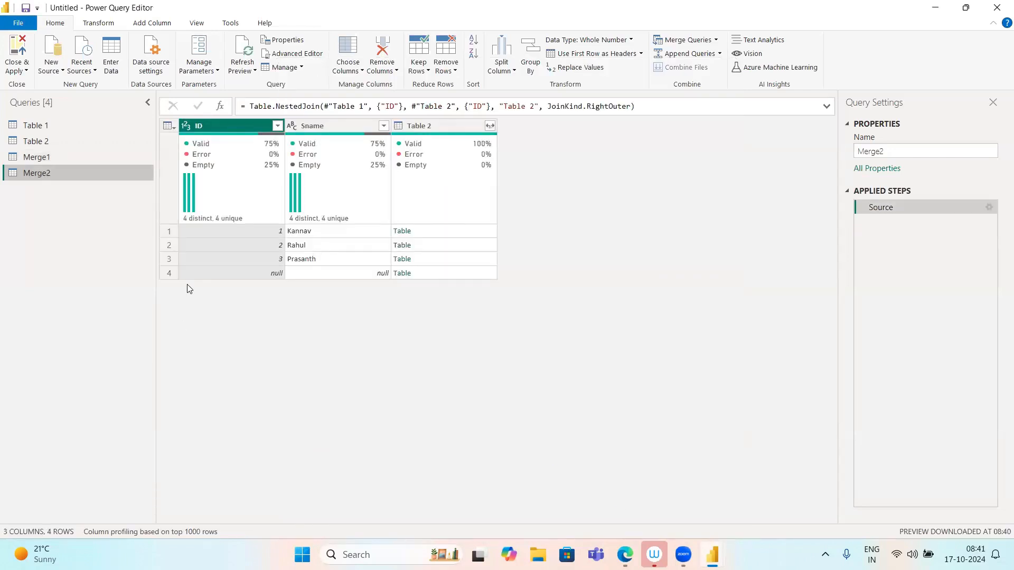
Review the join kind options in Merge2's Source step, keeping Right Outer (all from second, matching from first).
click(990, 208)
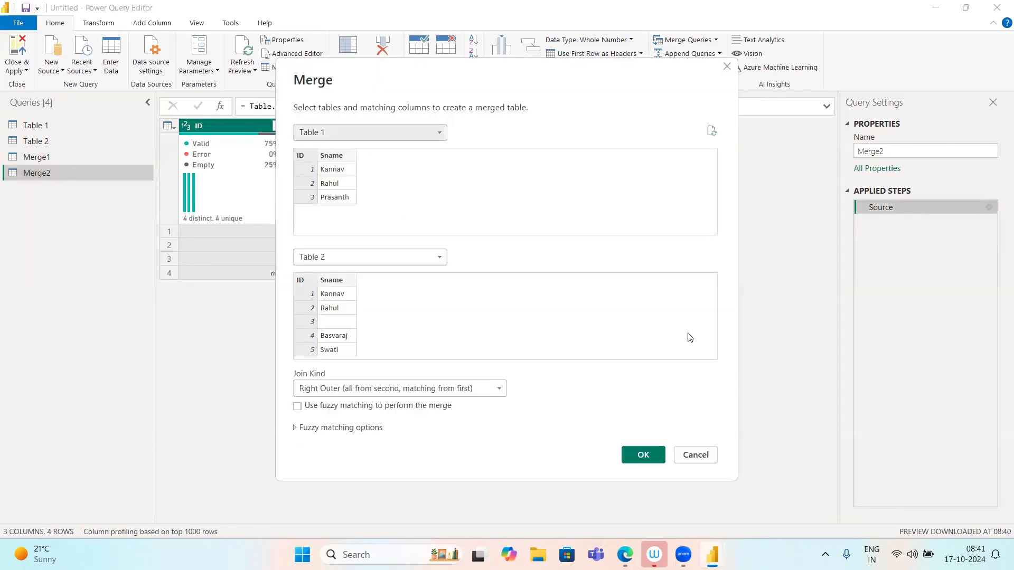
click(457, 388)
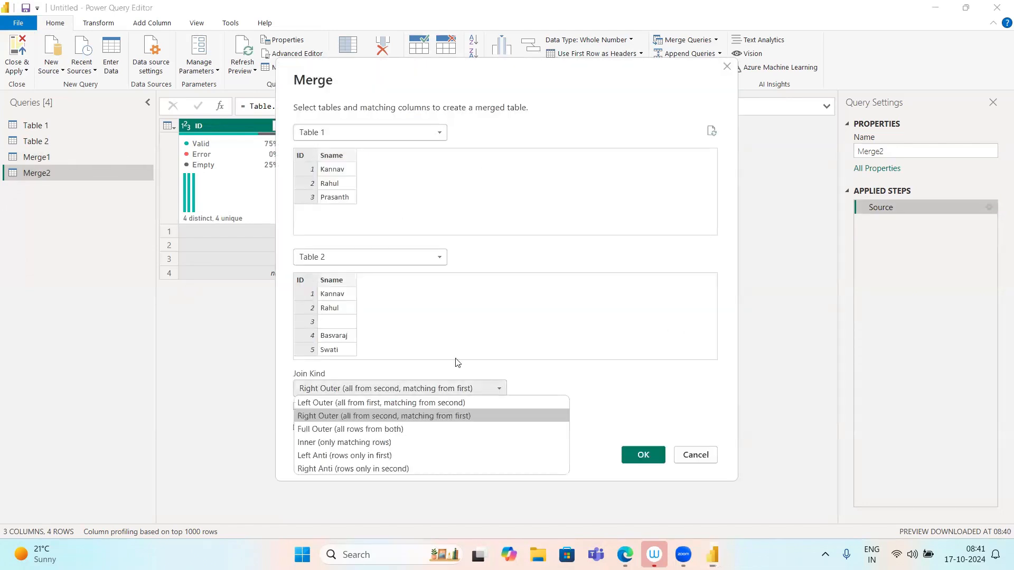
key(Up)
key(Down)
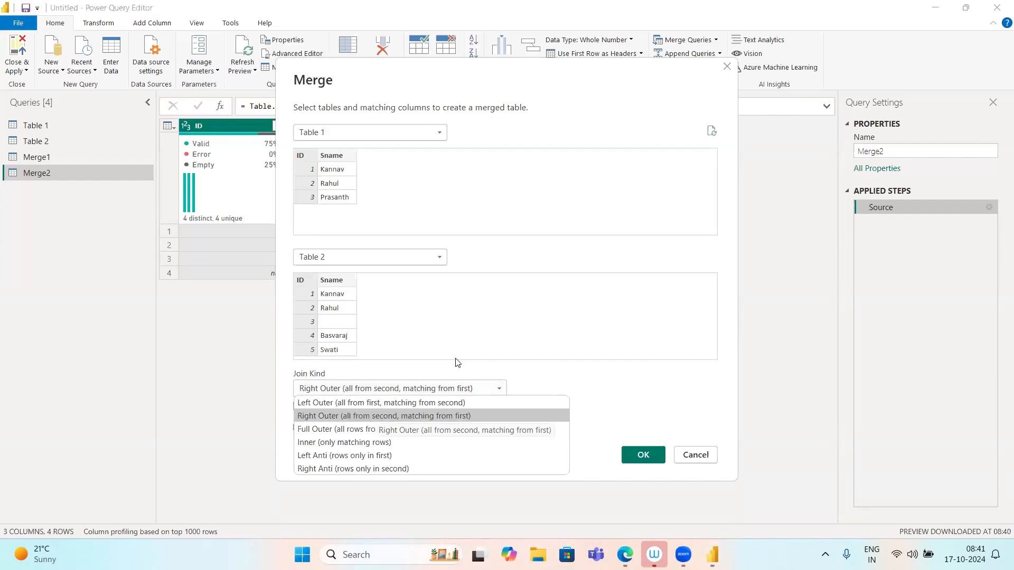
key(Return)
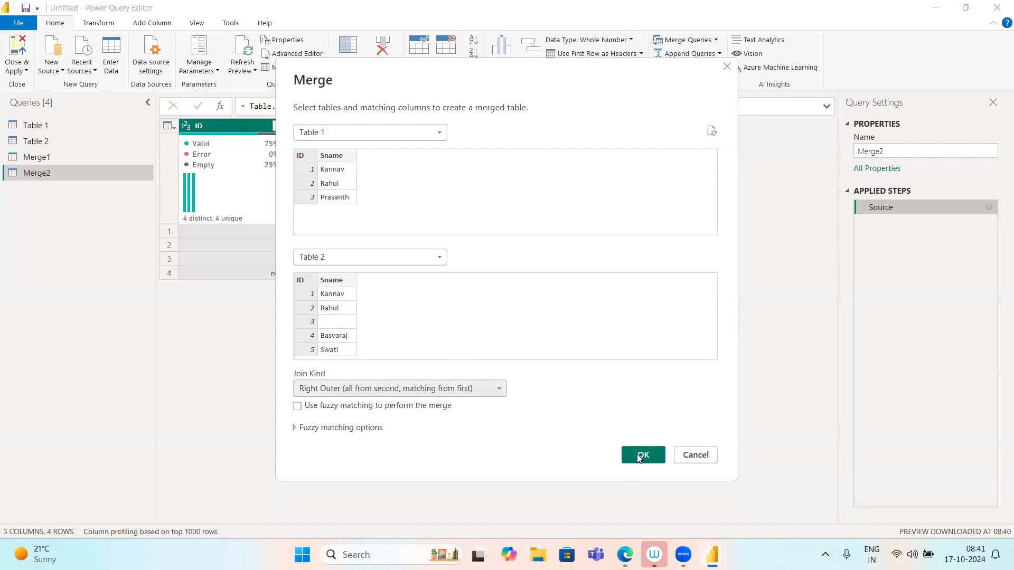
click(642, 455)
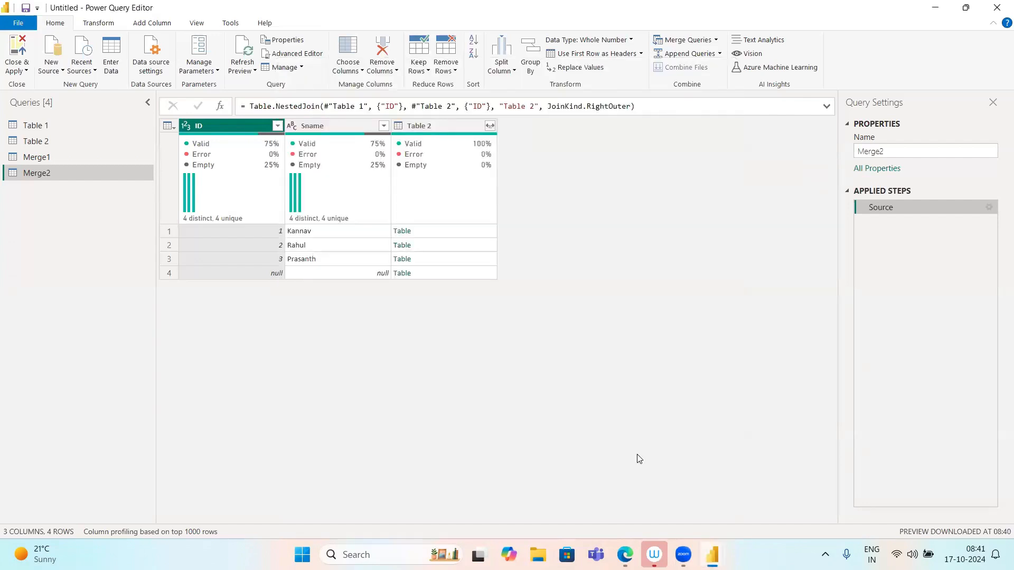
Expand Merge2's nested Table 2 column to Sname only, using the original column name as prefix.
click(491, 126)
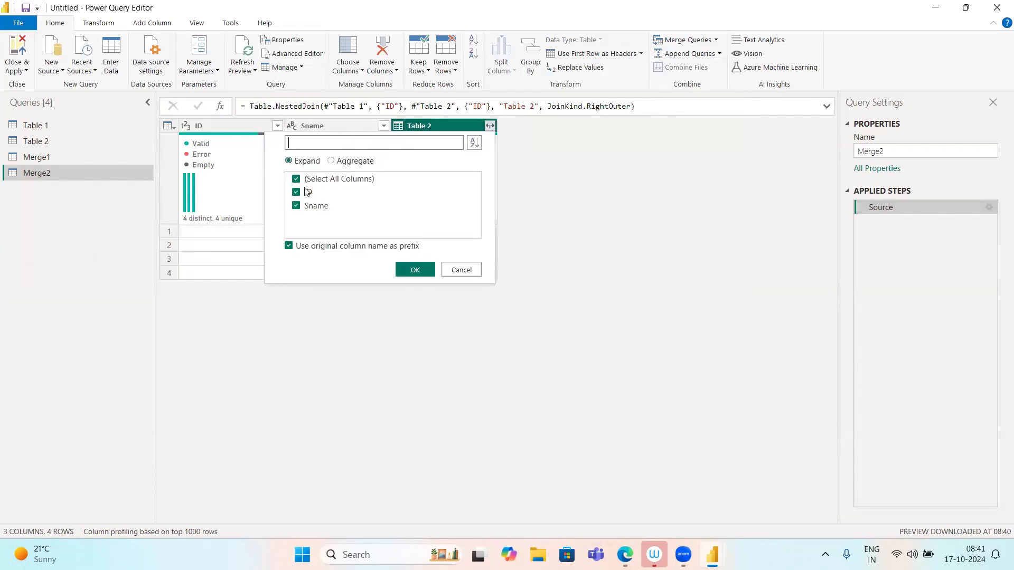
click(296, 192)
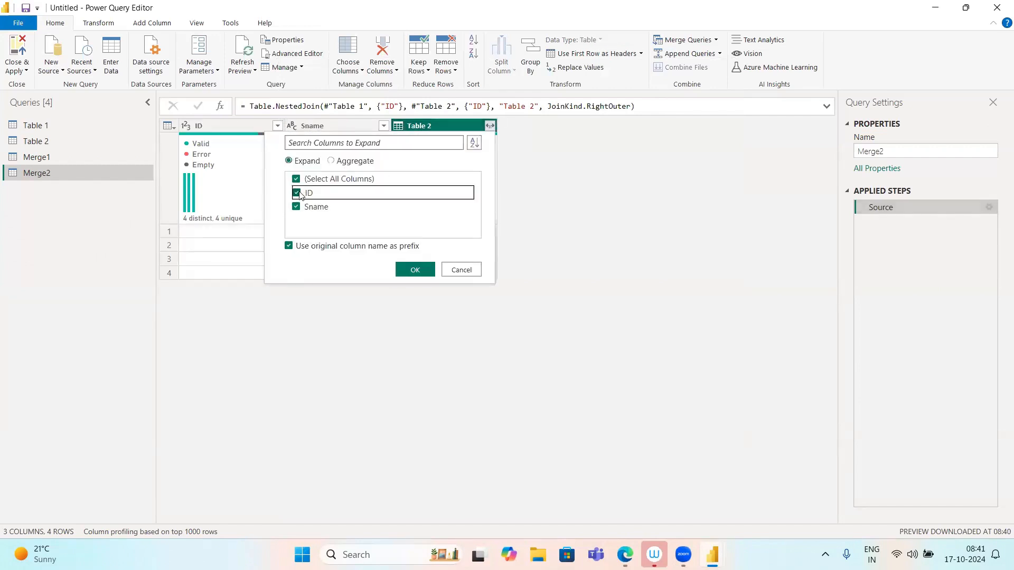
click(413, 269)
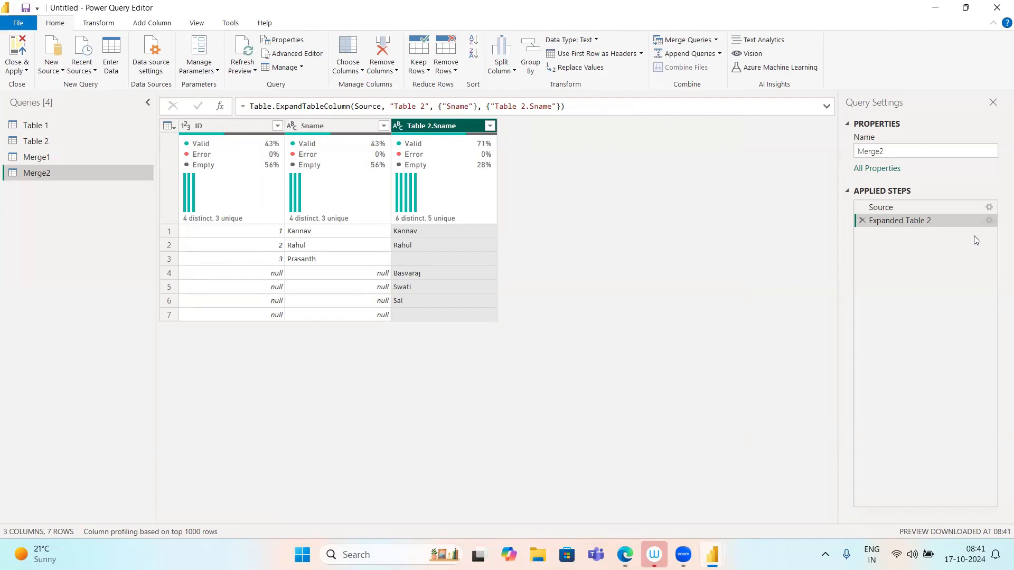
Examine the settings of Merge2's Expanded Table 2 and Source steps without changing them, comparing both source tables with the merged preview.
click(990, 221)
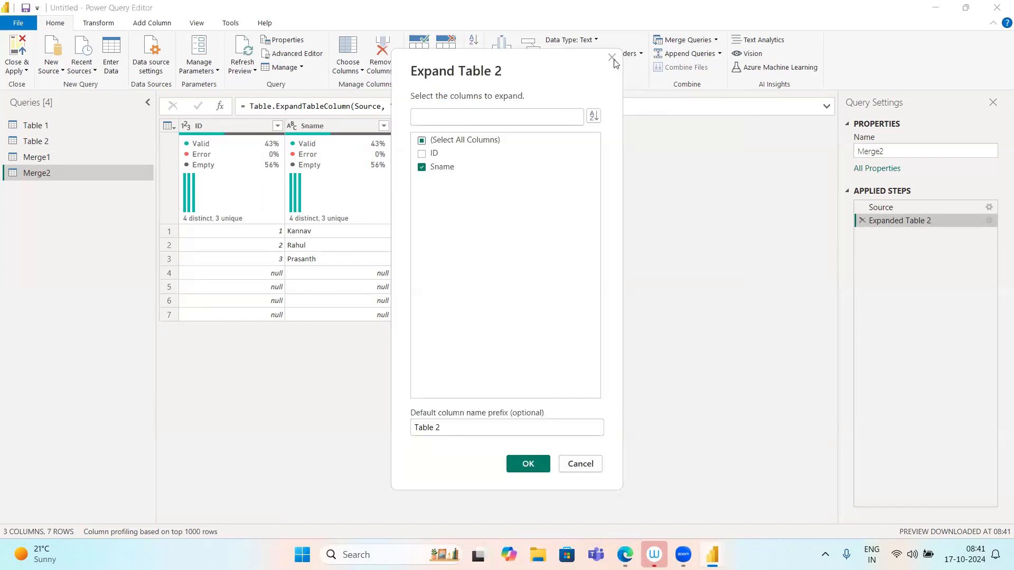
click(612, 57)
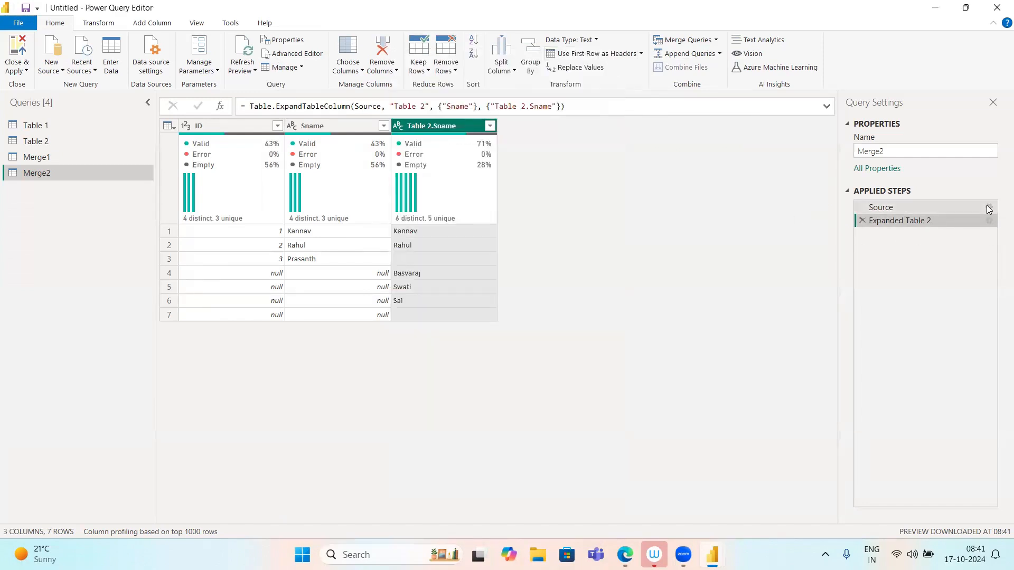
click(989, 207)
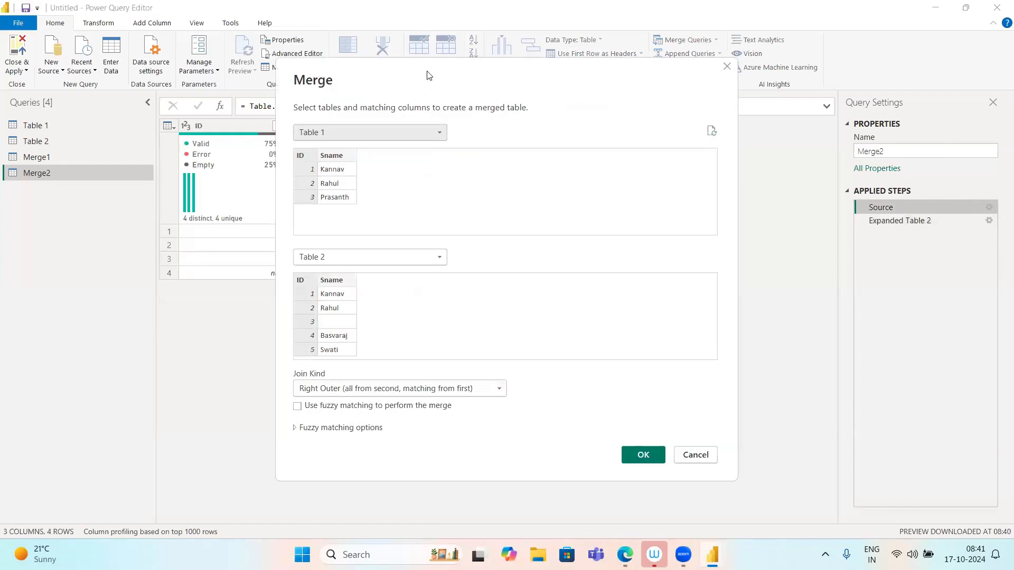
drag(427, 75, 708, 27)
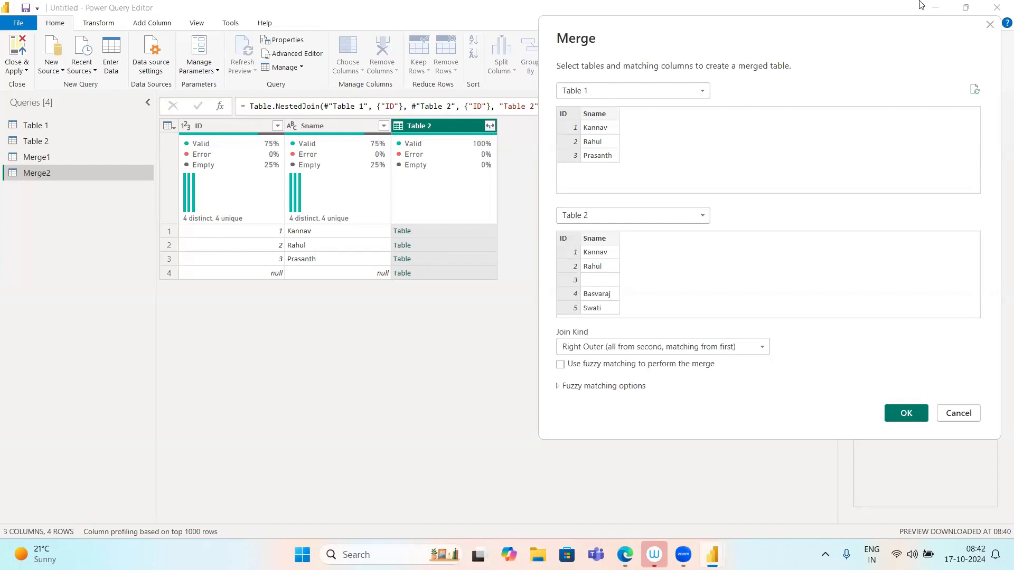
click(959, 412)
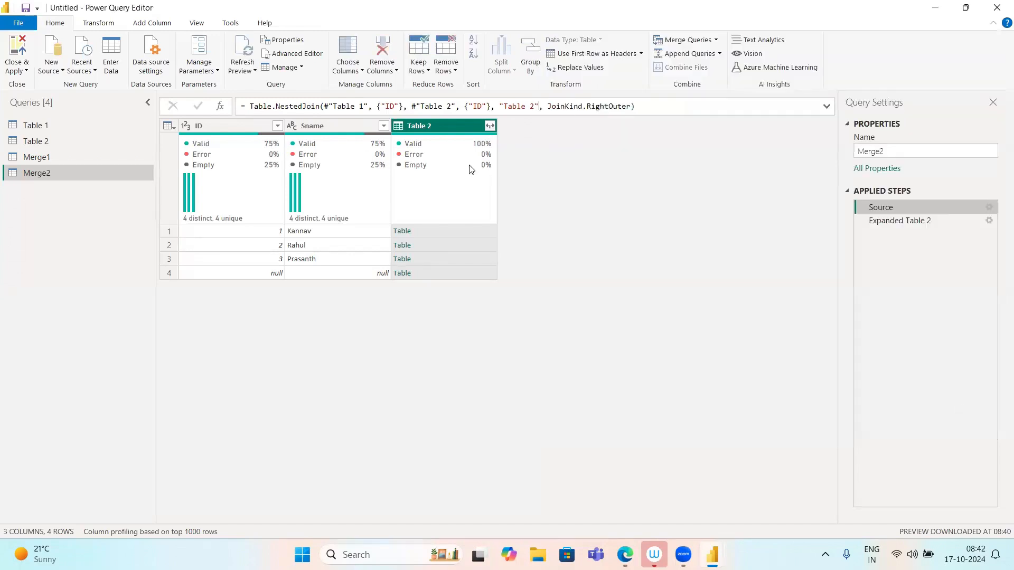
Expand the nested Table 2 column from Merge2's Source step to Sname only, inserting it as an intermediate step.
click(490, 126)
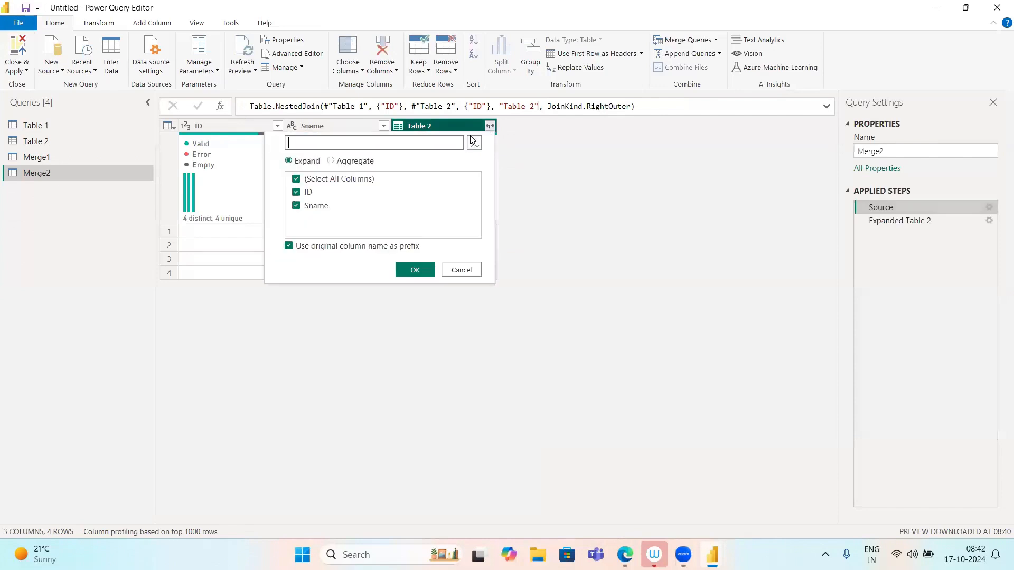
click(295, 192)
click(416, 271)
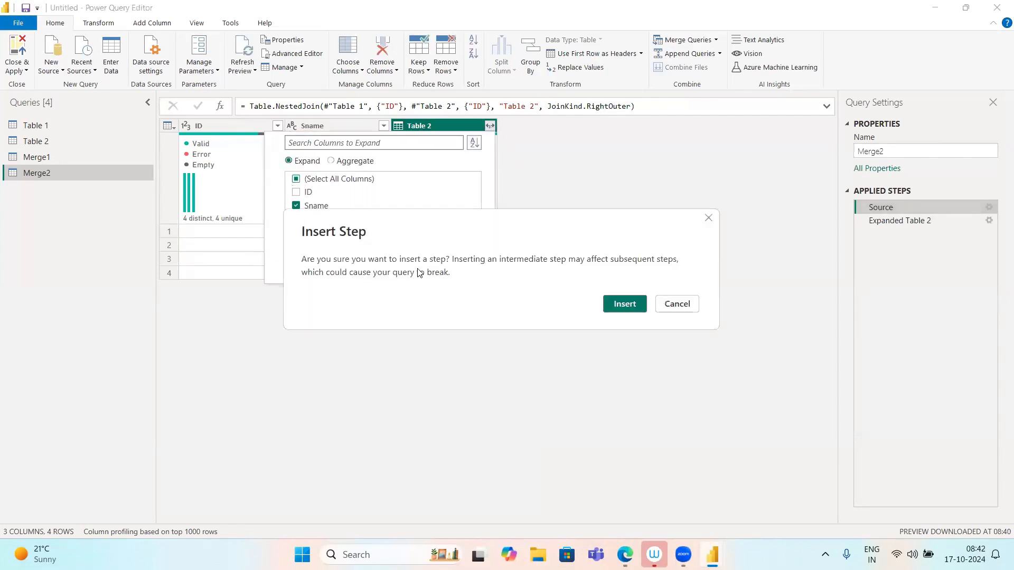
click(631, 304)
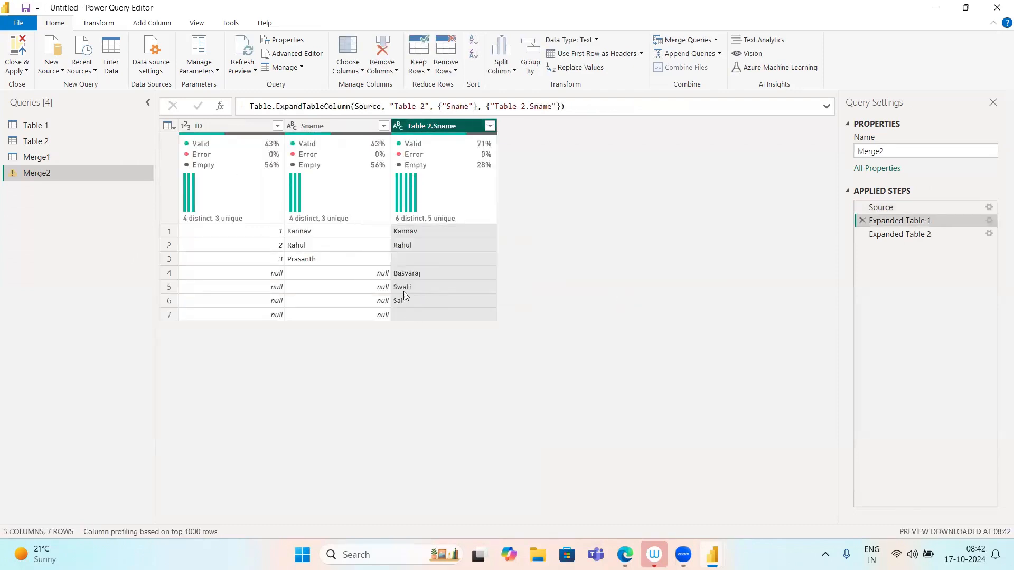
Compare the result with Table 2's rows, and delete the broken Expanded Table 2 step from Merge2.
click(33, 142)
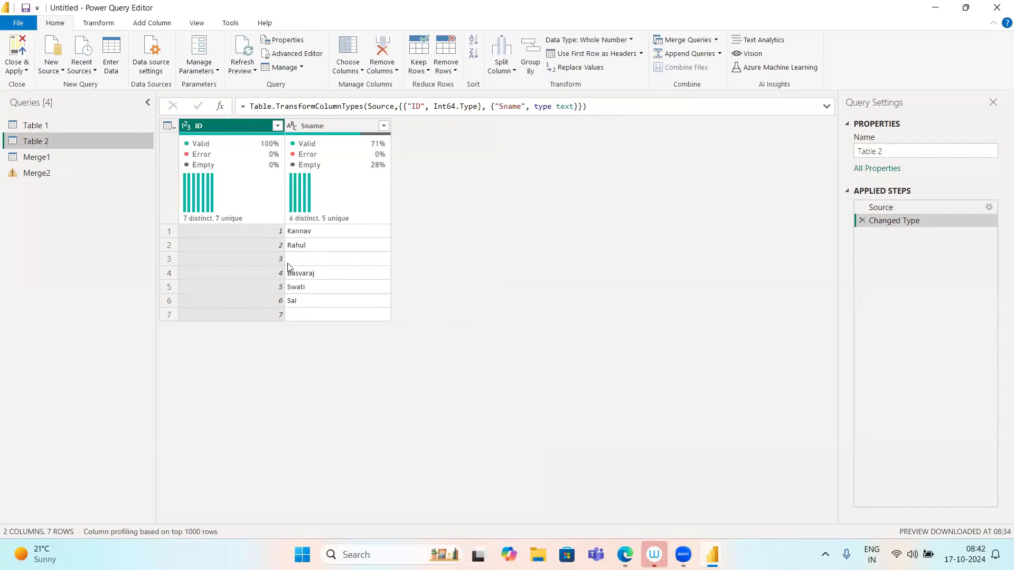
click(37, 173)
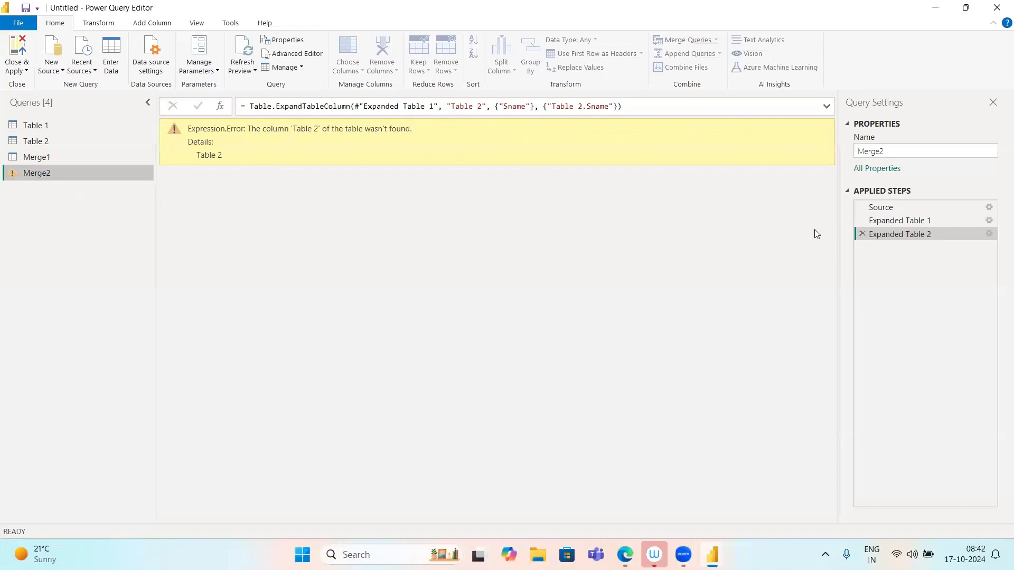
click(862, 234)
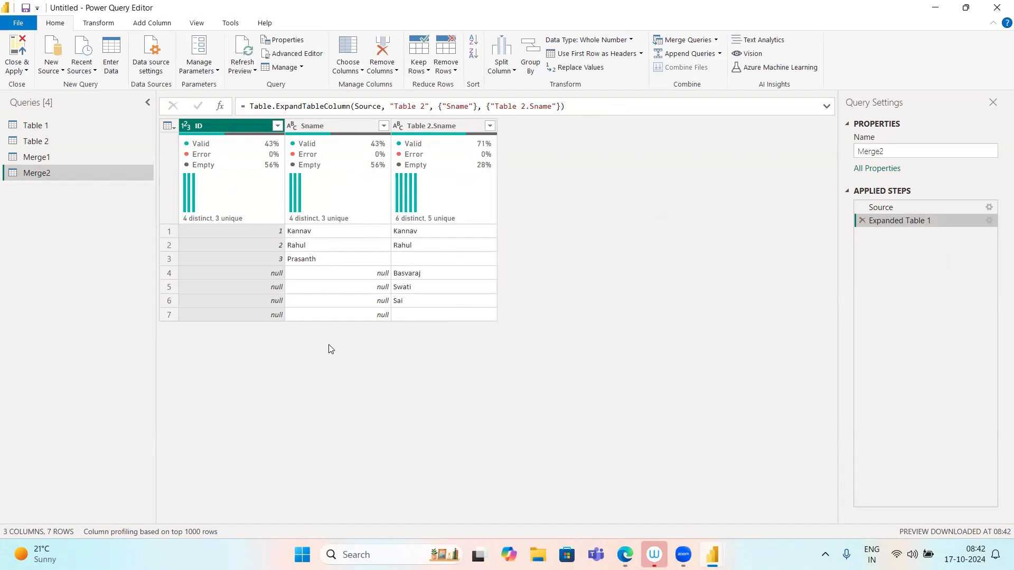
Examine the column expansion settings and the Right Outer merge settings of Merge2 without changing them.
click(988, 221)
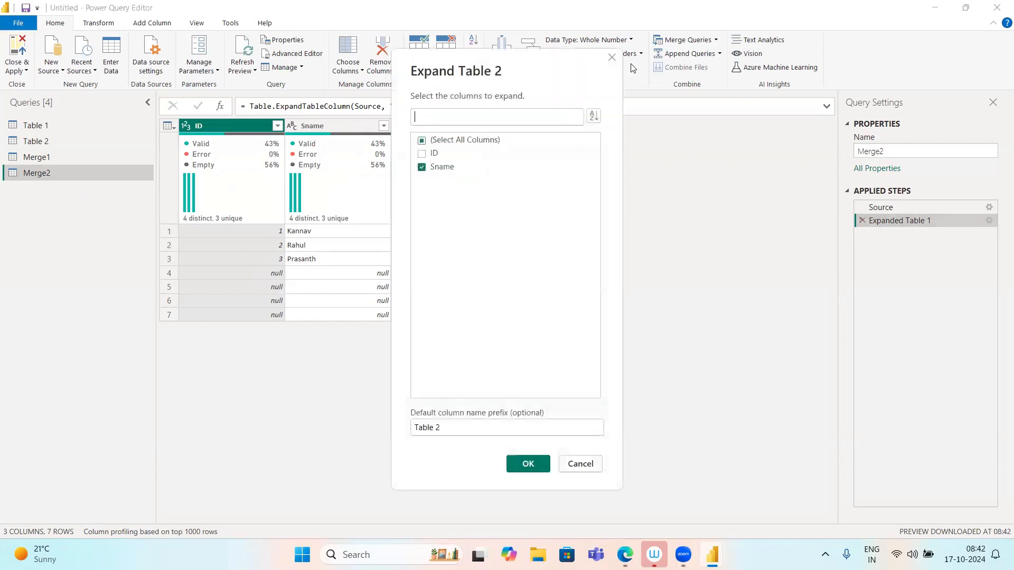
click(612, 57)
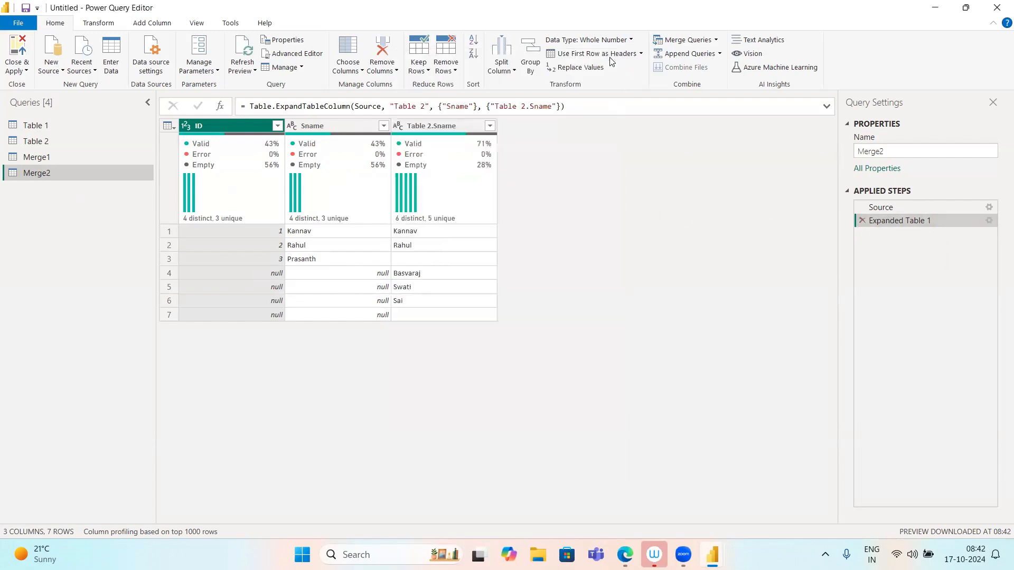
click(990, 209)
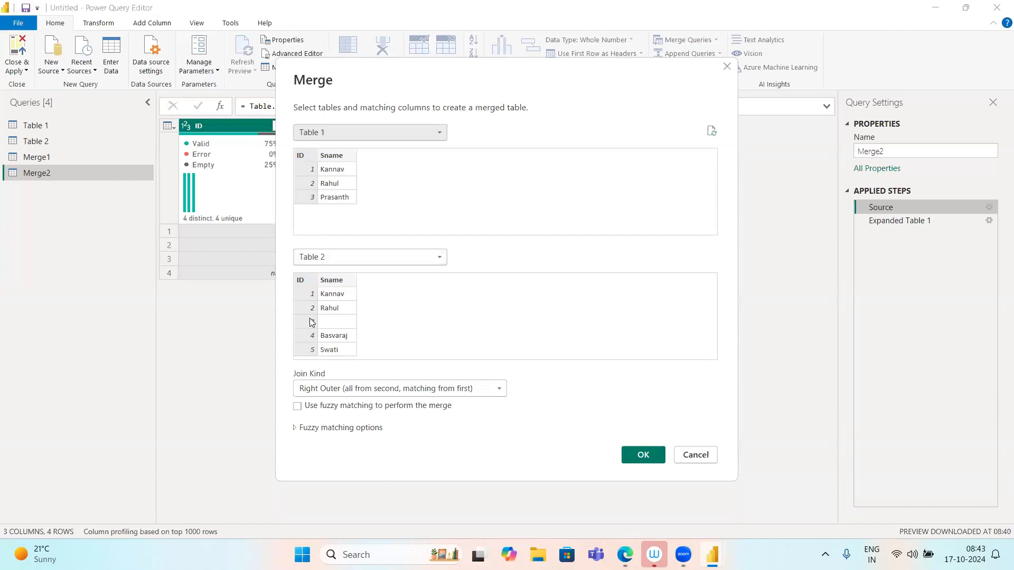
click(695, 457)
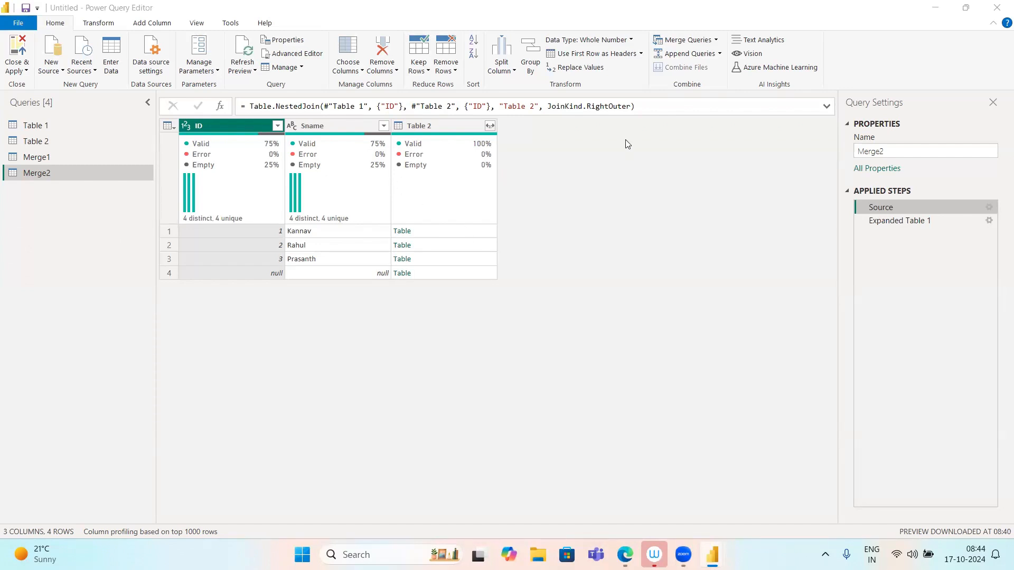
Start merging queries as a new query, with Table 1 as the first table and Table 2 as the second.
click(717, 41)
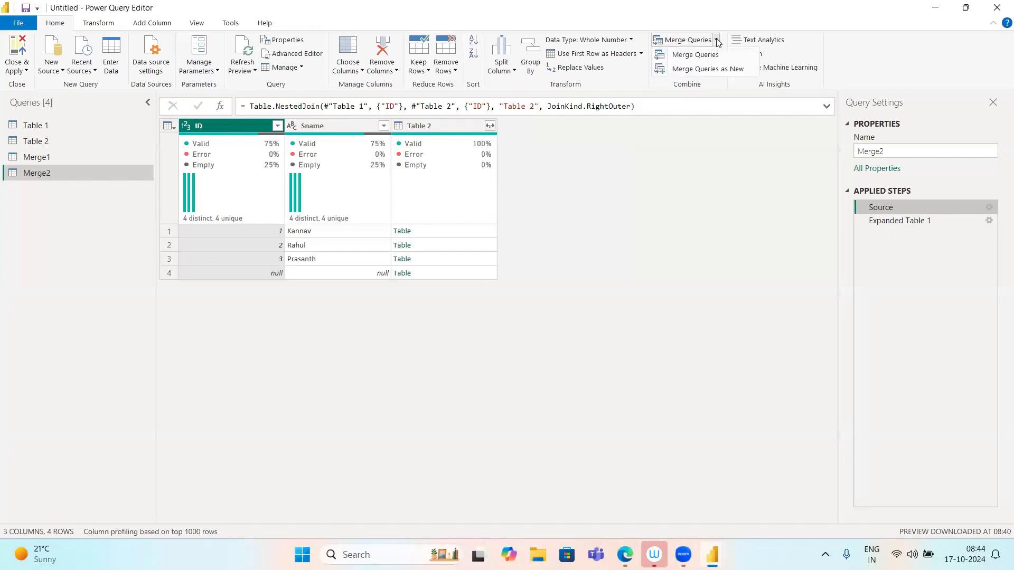
click(707, 69)
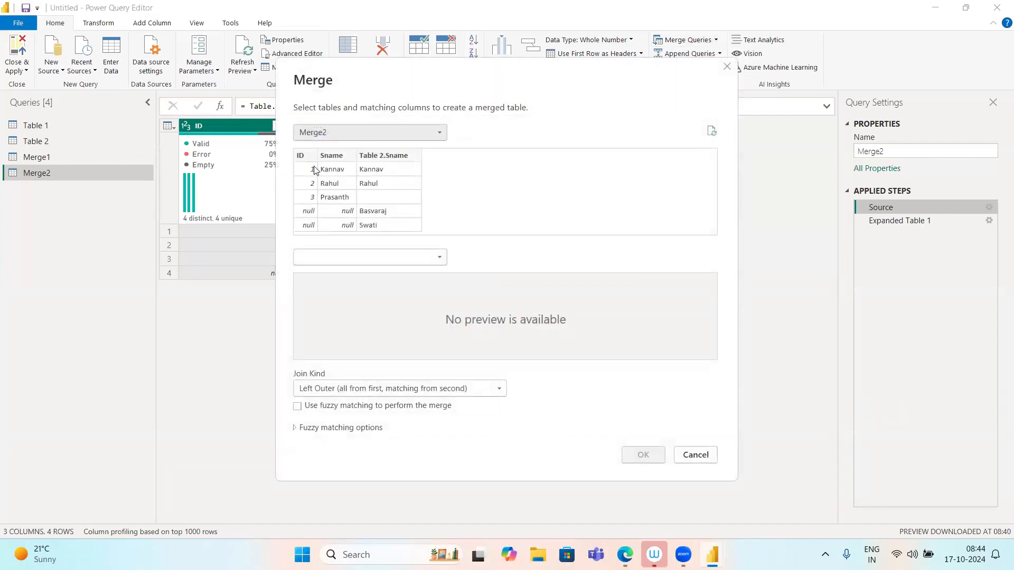
click(331, 132)
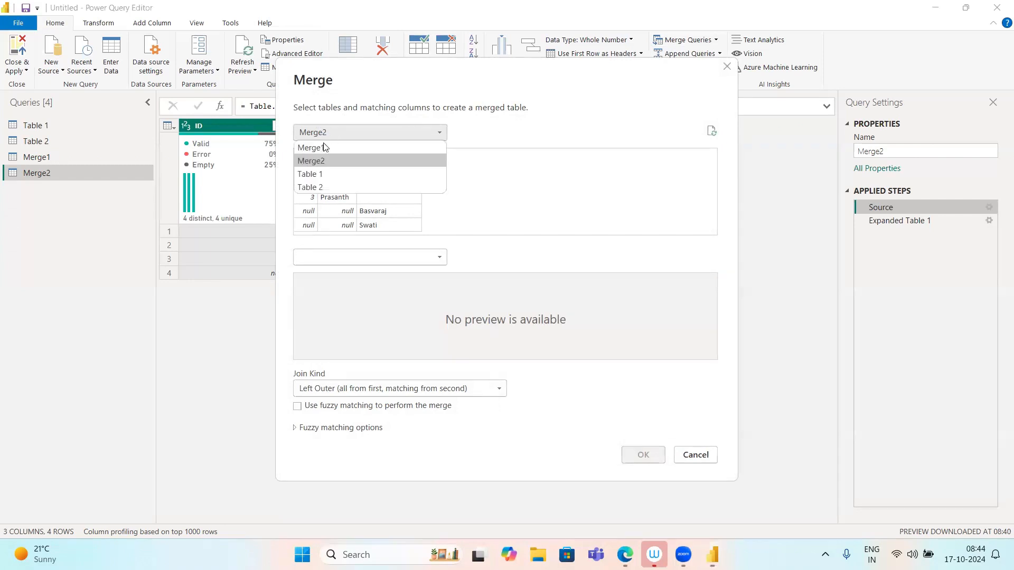
click(316, 173)
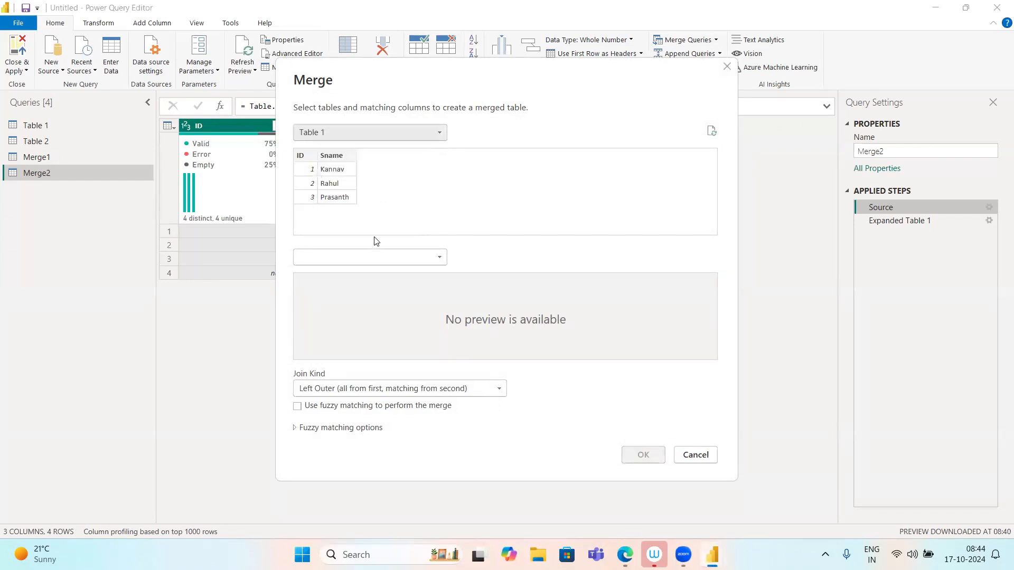
click(407, 259)
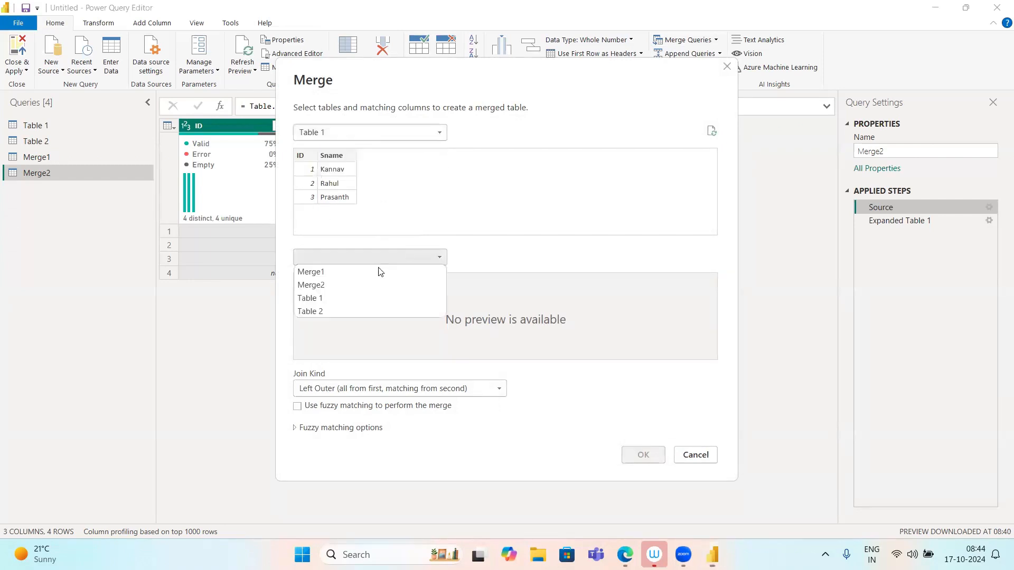
click(323, 312)
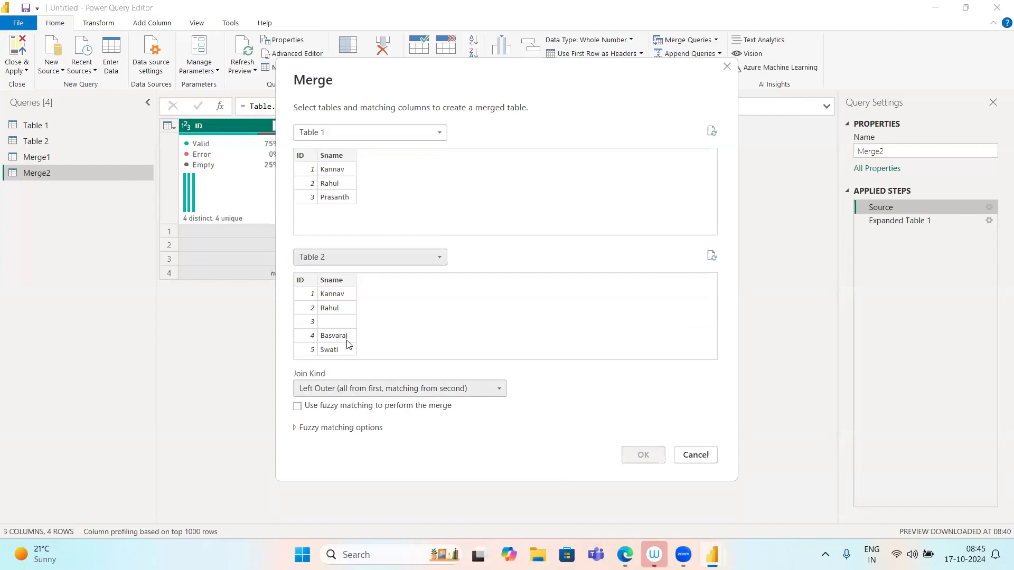
Set the join kind to Full Outer (all rows from both), match both tables on ID, and create the merged query.
click(361, 389)
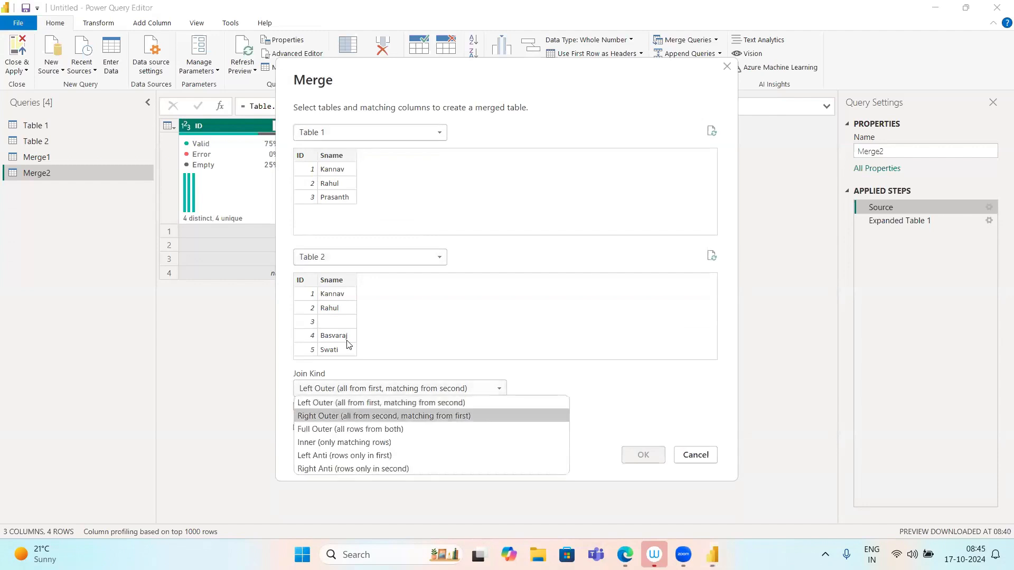
click(340, 436)
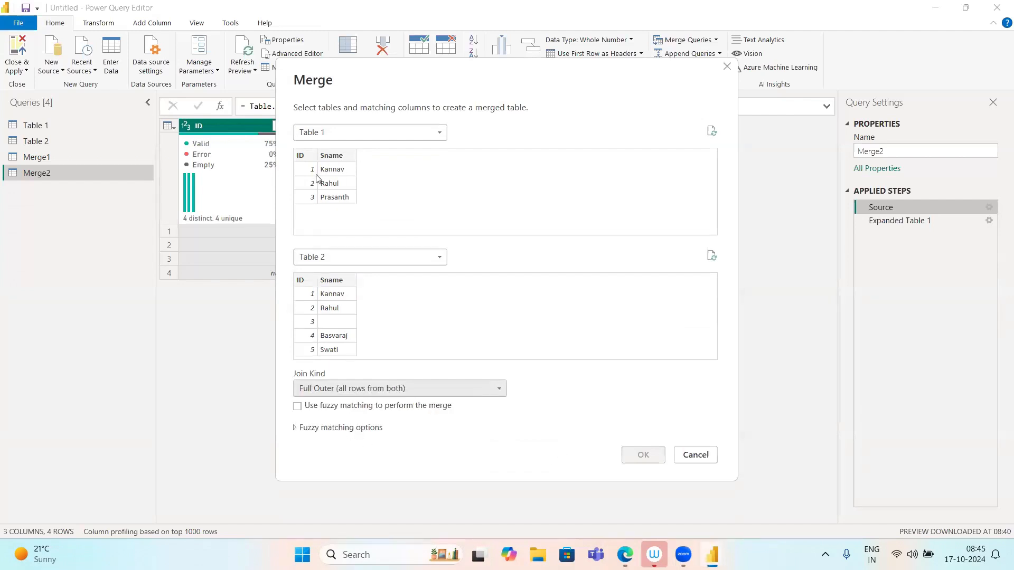
click(305, 163)
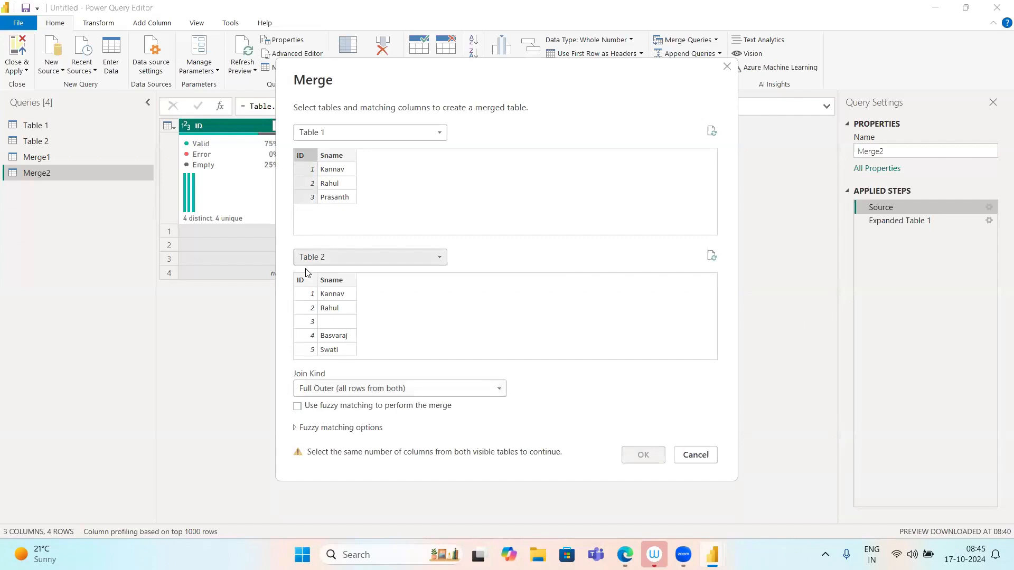
click(306, 289)
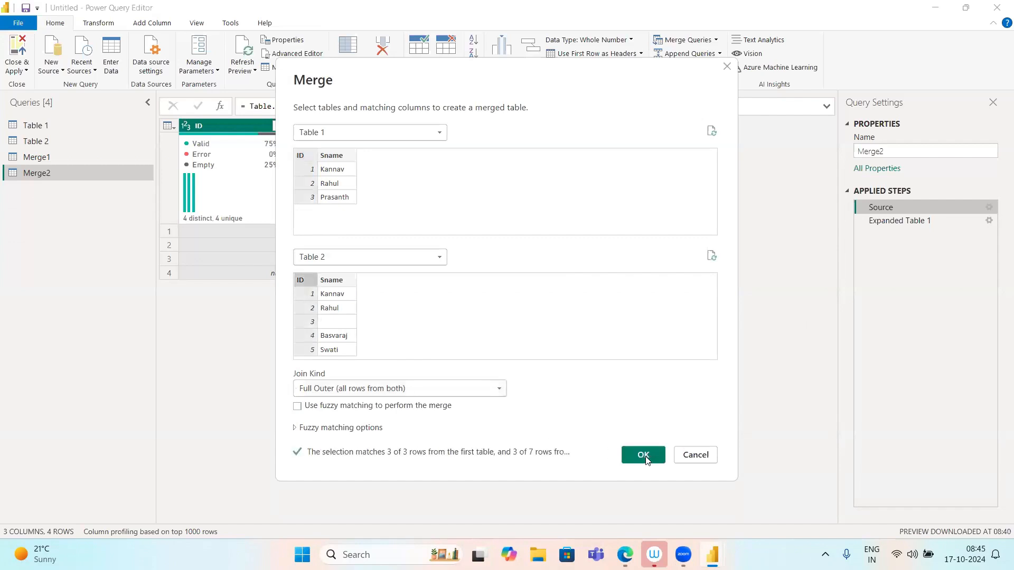
click(646, 456)
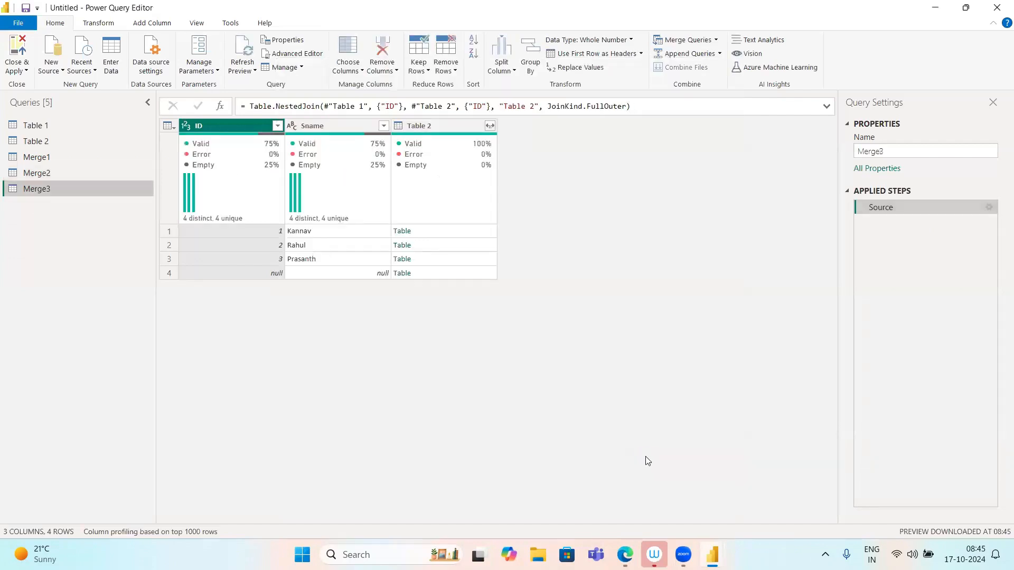
Expand Merge3's nested Table 2 column to Sname only, using the original column name as prefix.
click(489, 125)
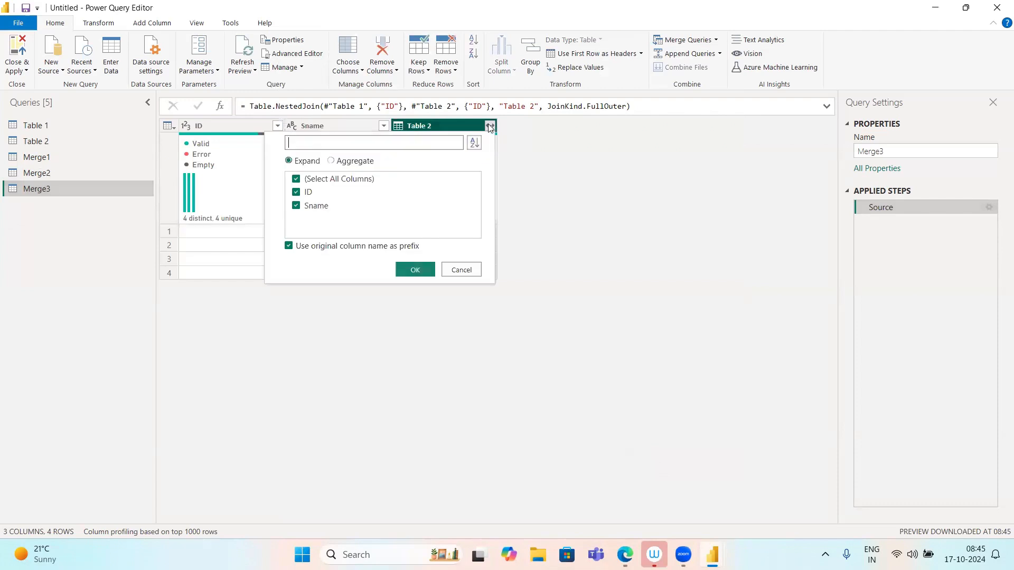
click(296, 192)
click(414, 268)
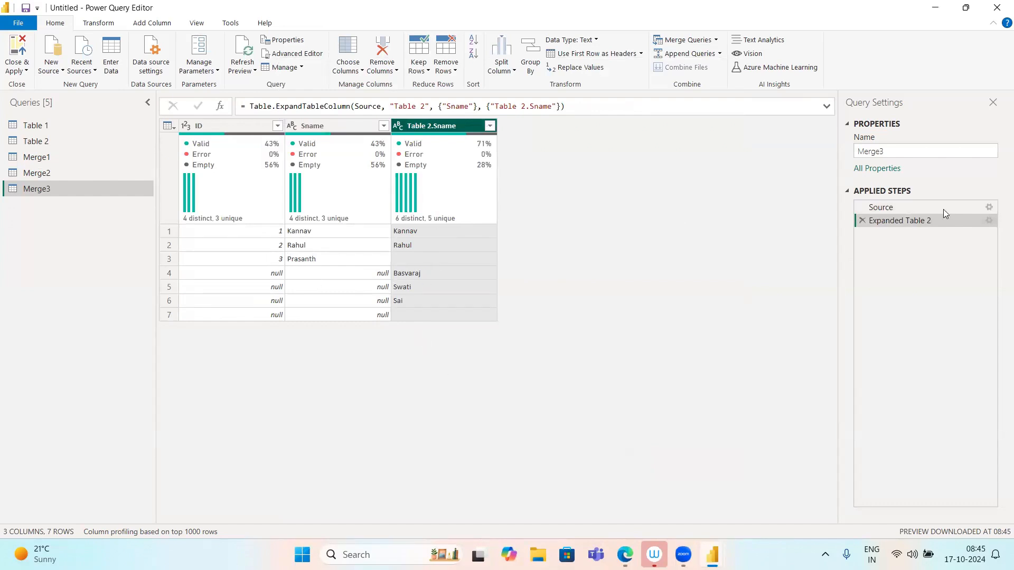
Swap the tables in Merge3's Source step so Table 2 is first and Table 1 second, matched on ID with Full Outer.
click(989, 208)
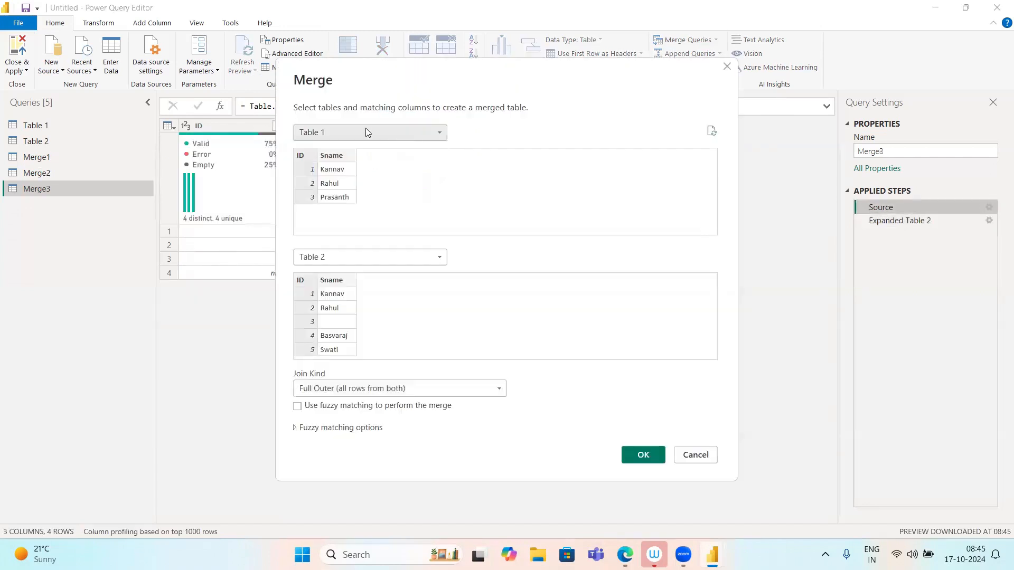
click(368, 132)
click(333, 188)
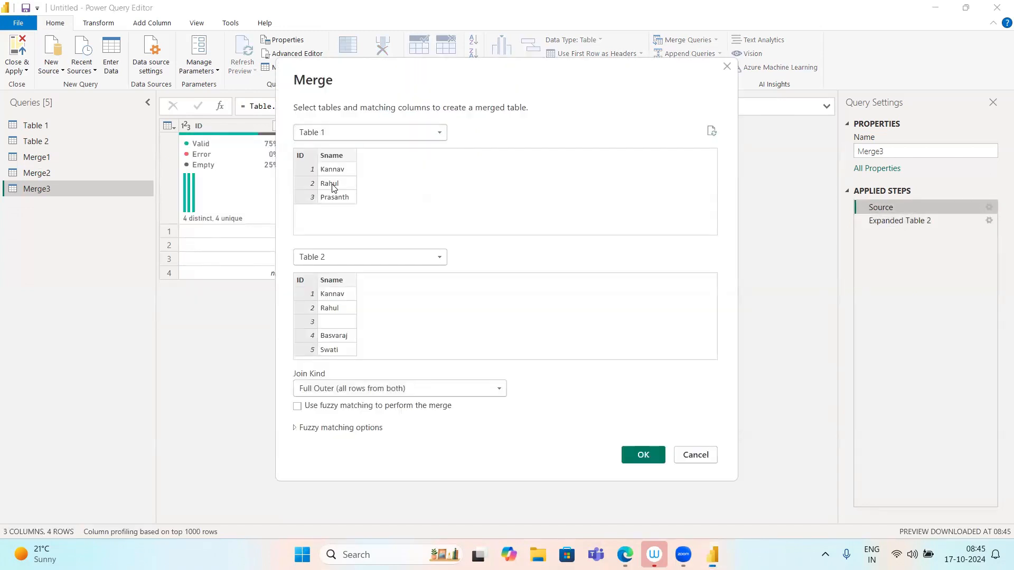
click(405, 255)
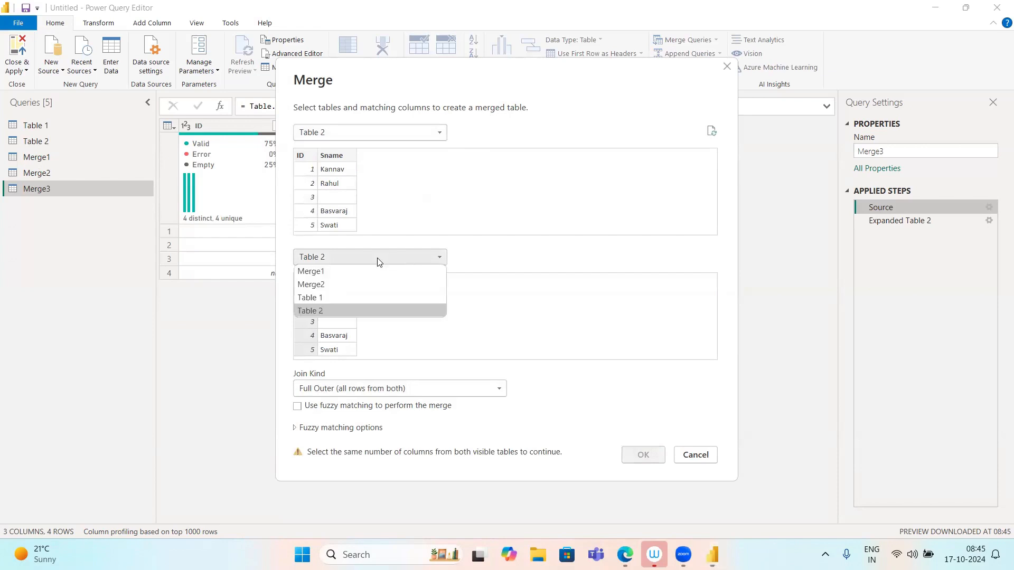
click(341, 298)
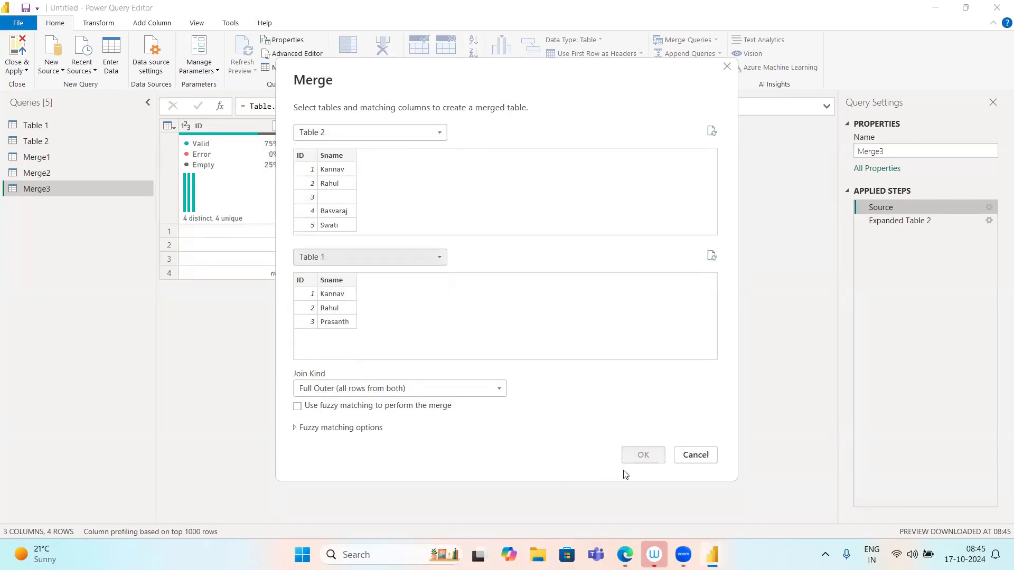
click(303, 159)
click(313, 283)
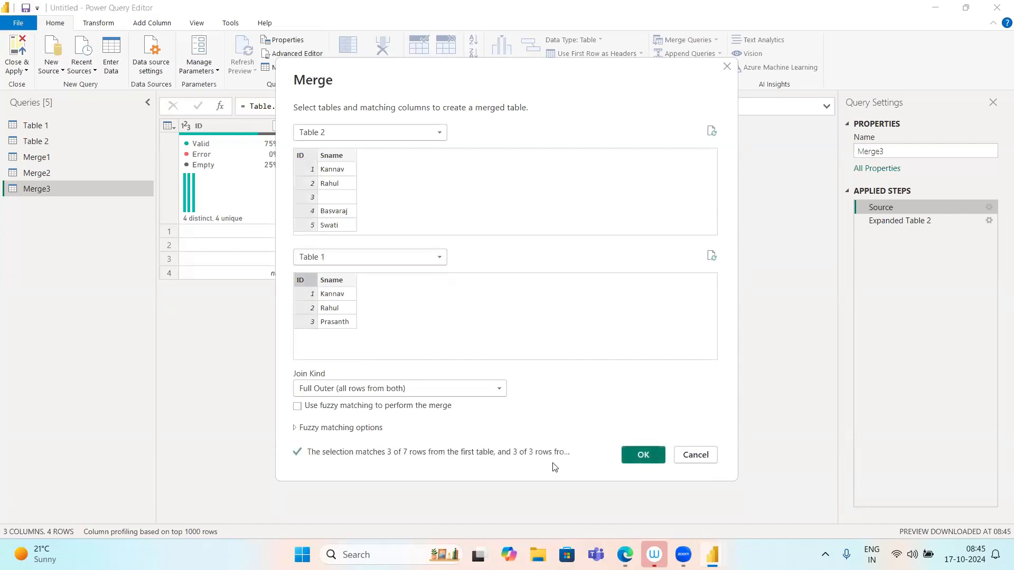
click(641, 454)
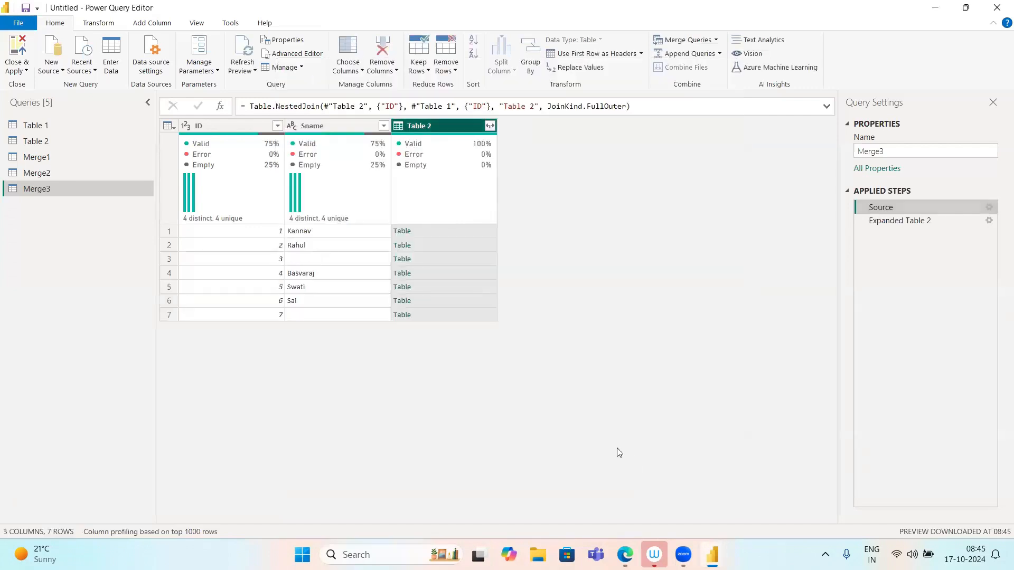
Insert an expansion of Merge3's nested column to Sname only after Source, and delete the old Expanded Table 2 step.
click(490, 126)
click(296, 193)
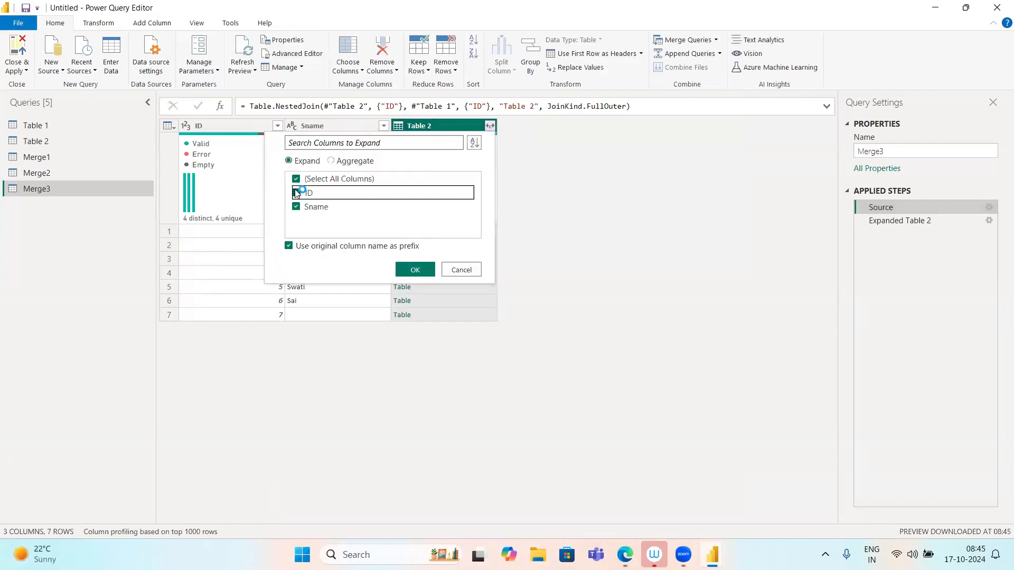
click(414, 270)
click(616, 305)
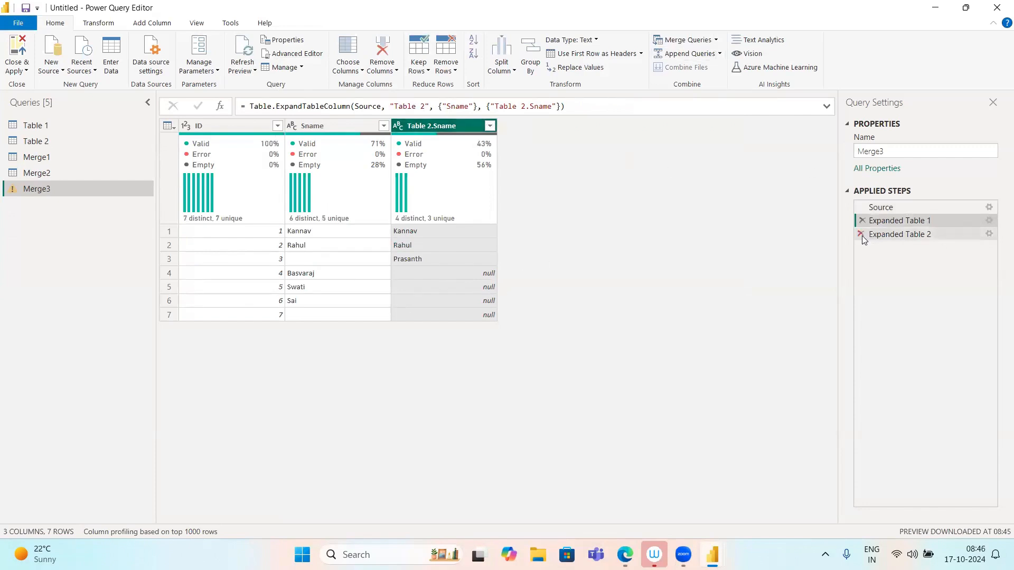
click(862, 235)
click(717, 41)
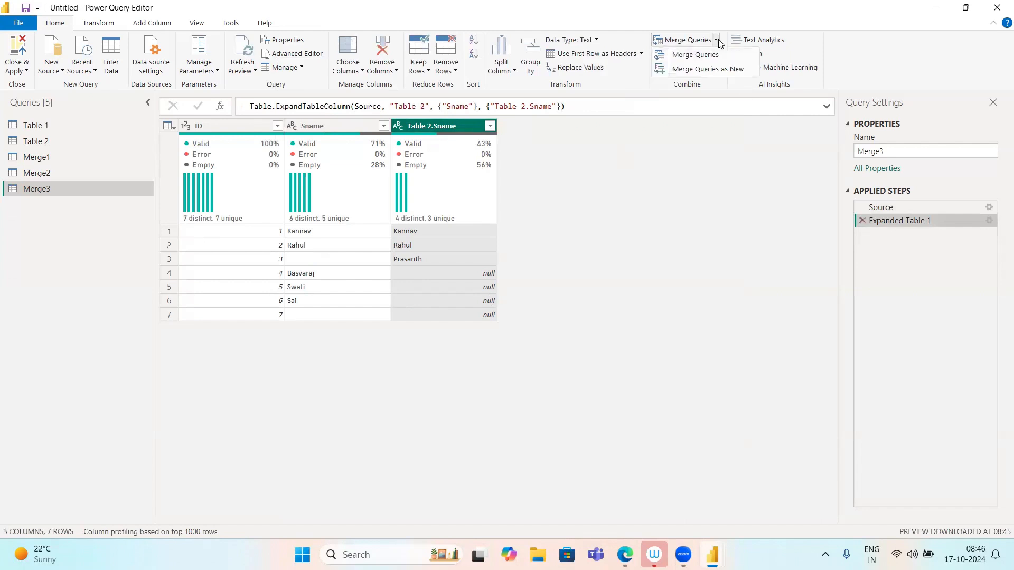
click(700, 56)
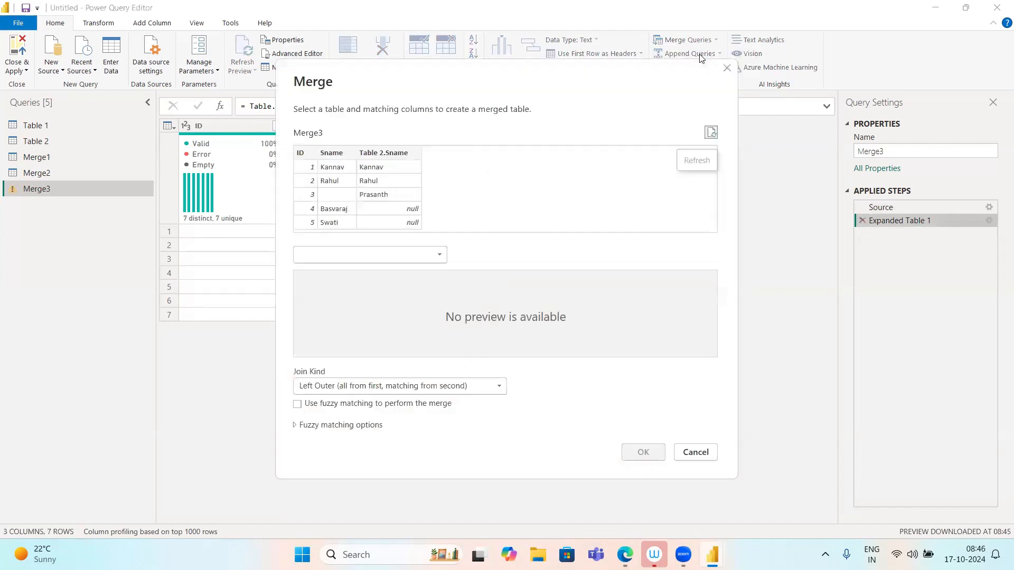
click(400, 254)
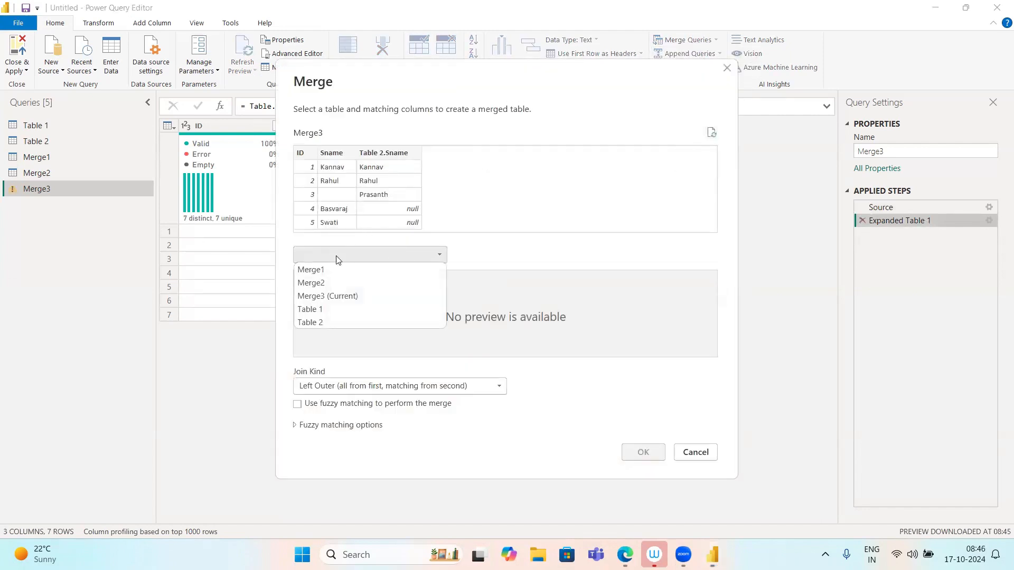
click(326, 137)
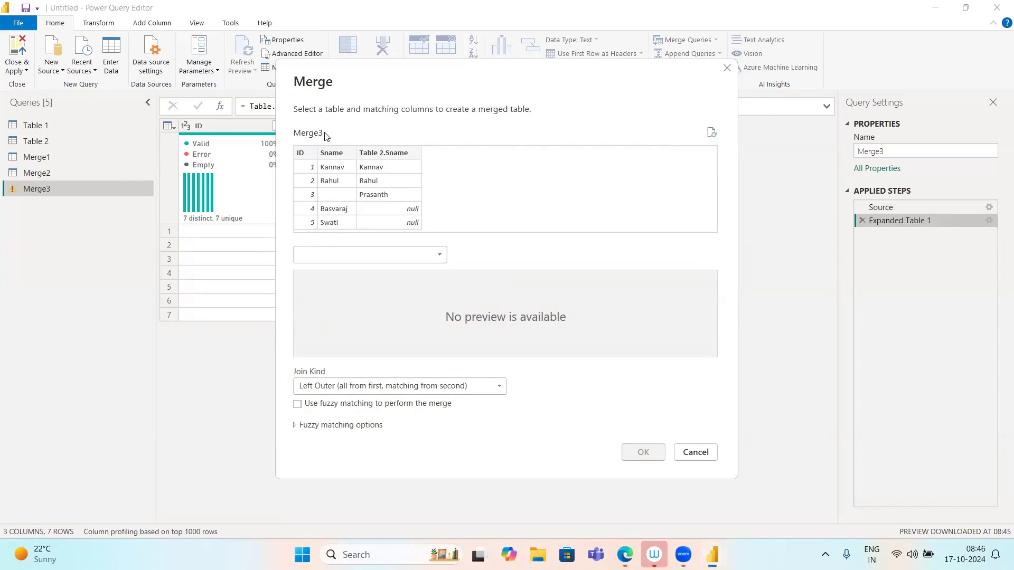
click(728, 67)
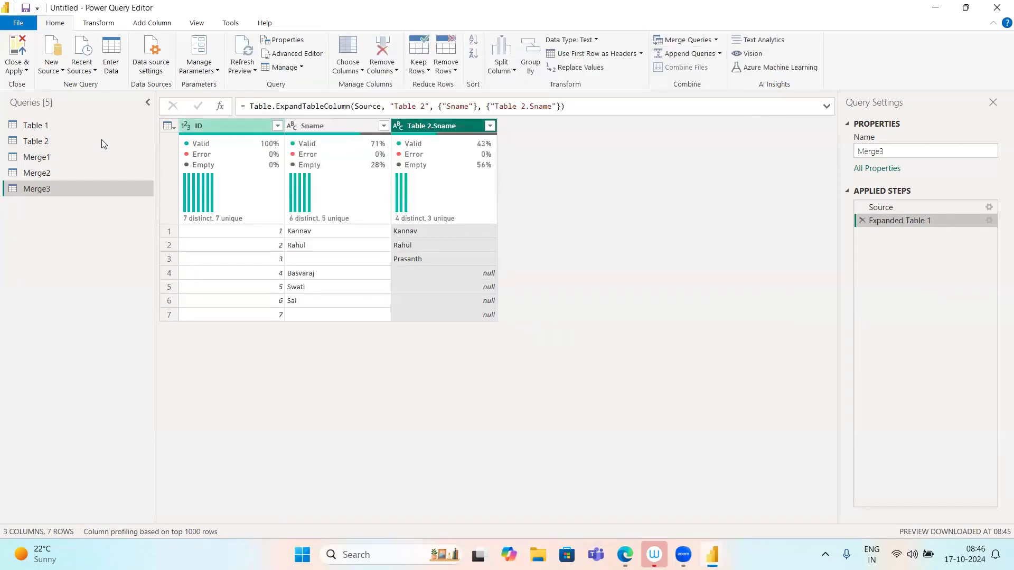
Merge Table 1 into the existing Table 2 query, matched on ID with the Inner (only matching rows) join kind.
click(45, 142)
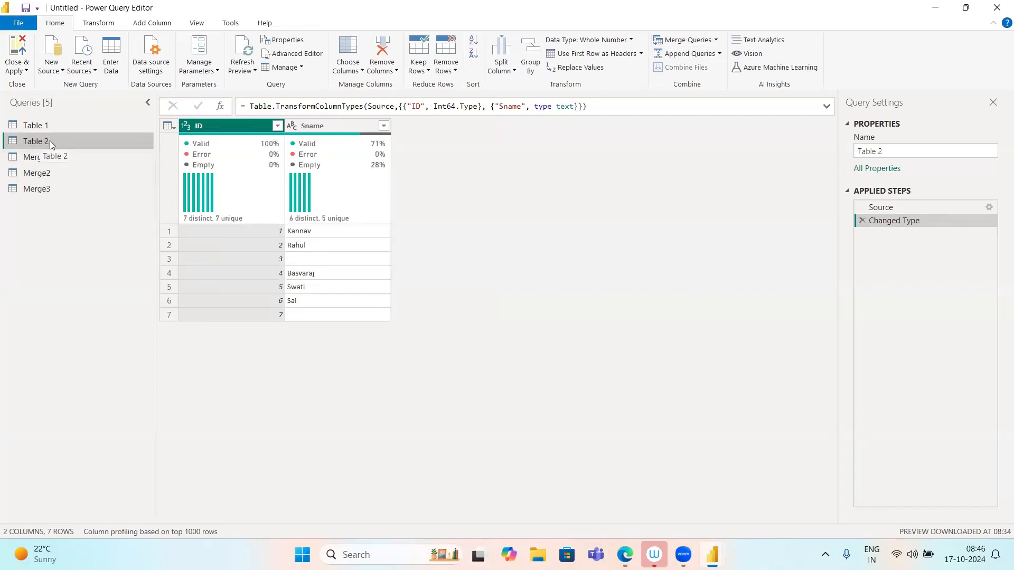
click(717, 40)
click(692, 55)
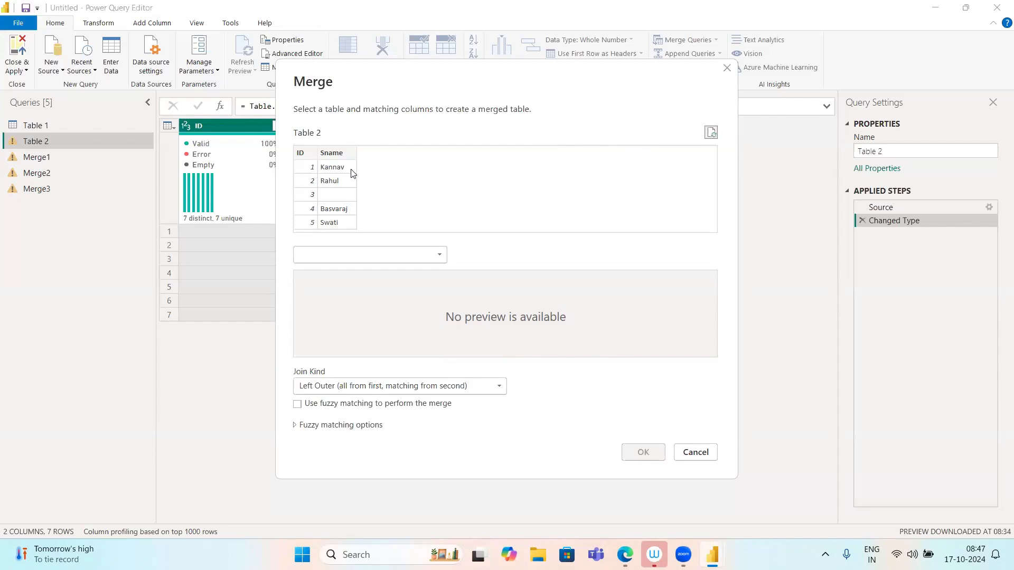
click(401, 259)
click(321, 274)
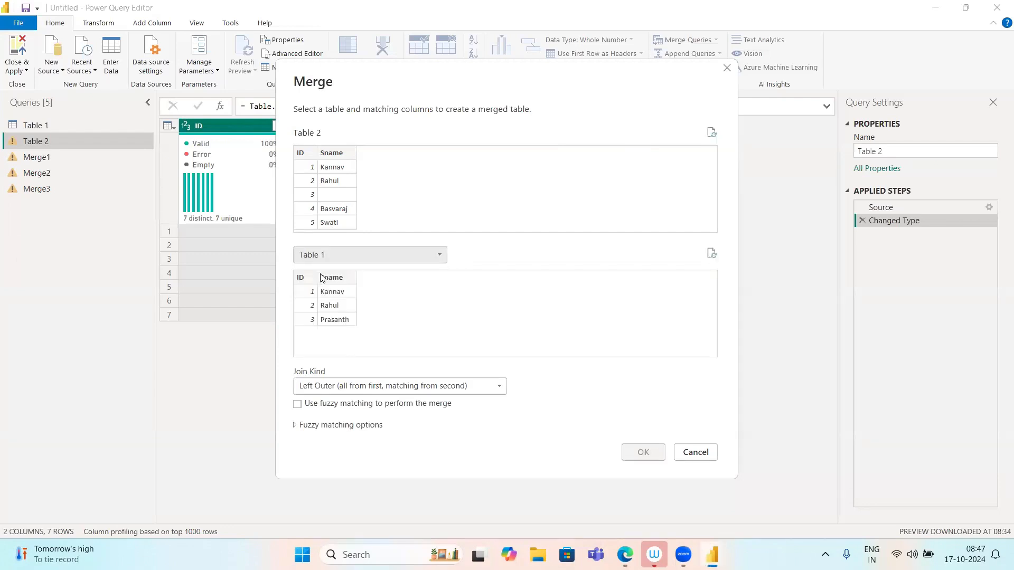
click(346, 385)
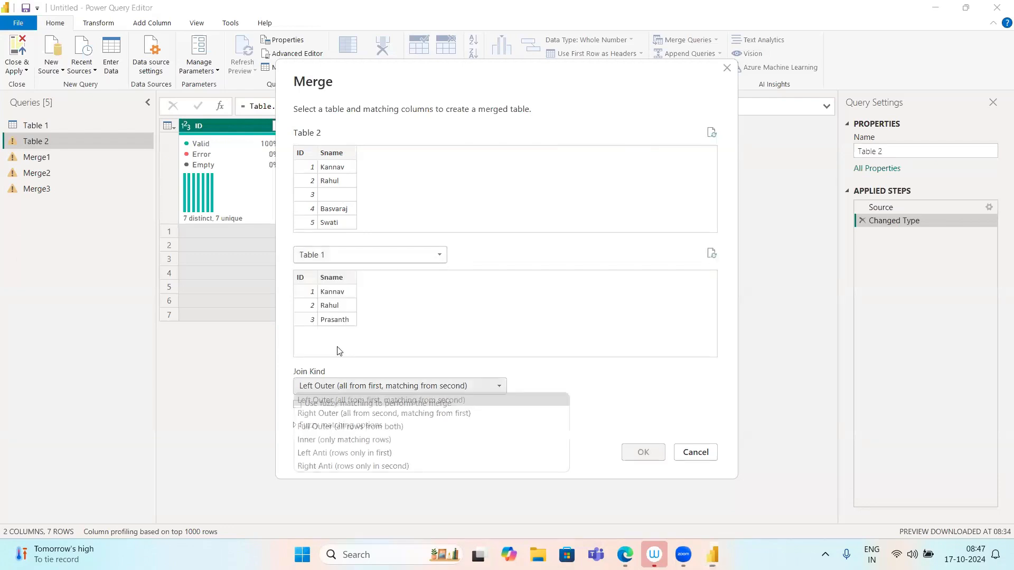
click(359, 440)
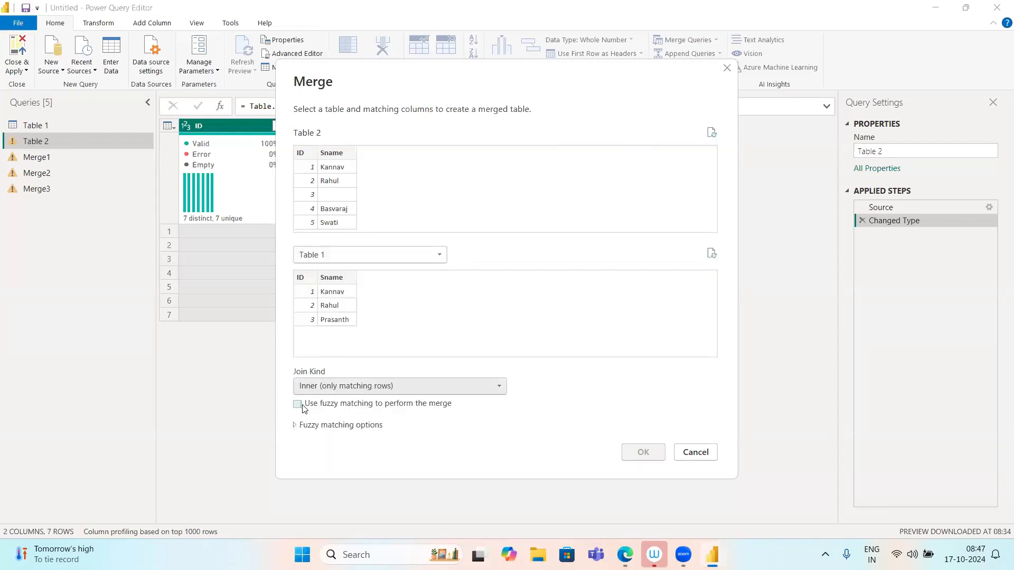
click(311, 165)
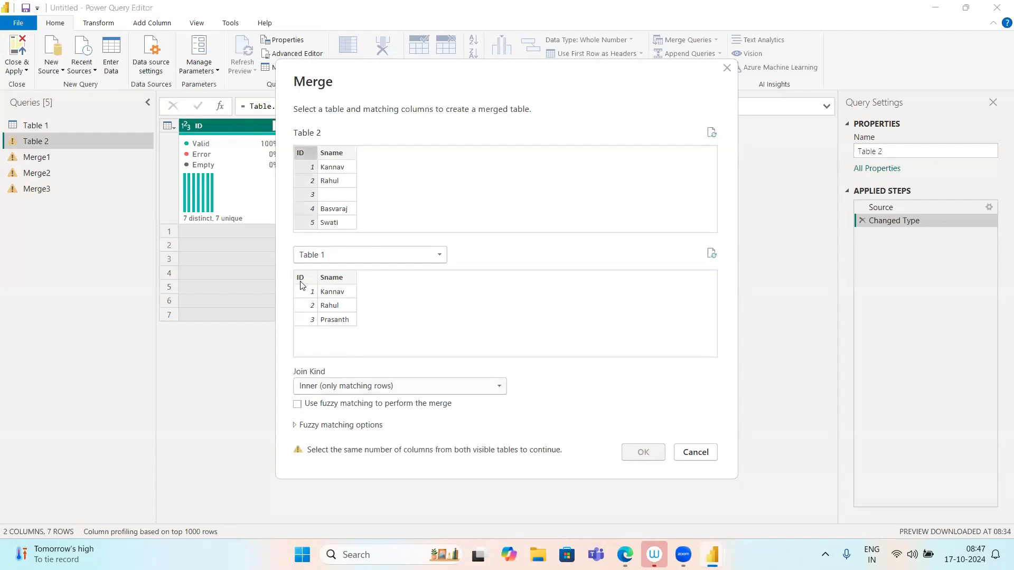
click(302, 282)
click(641, 455)
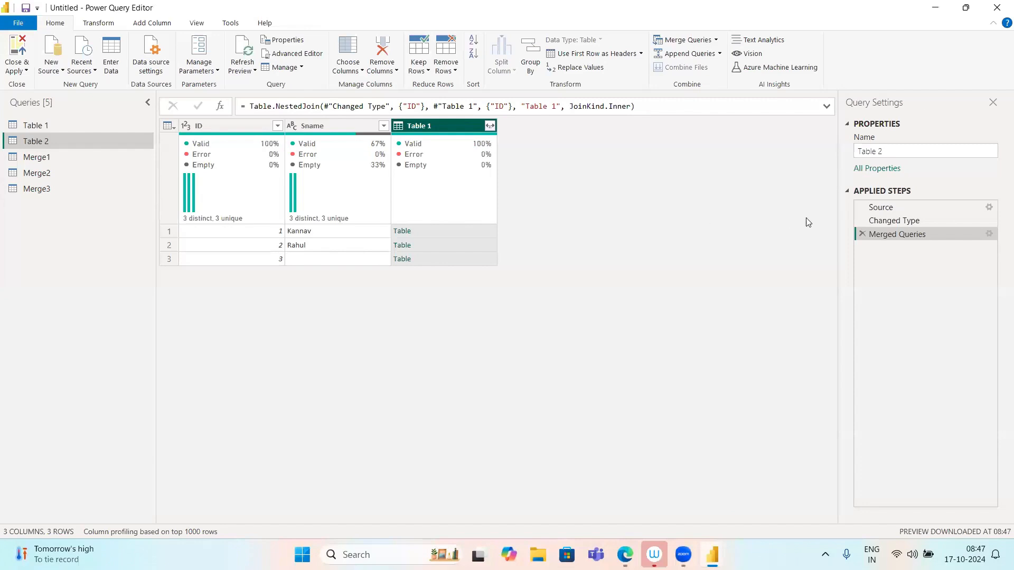
Delete the Merged Queries and Changed Type steps from the Table 2 query.
click(861, 234)
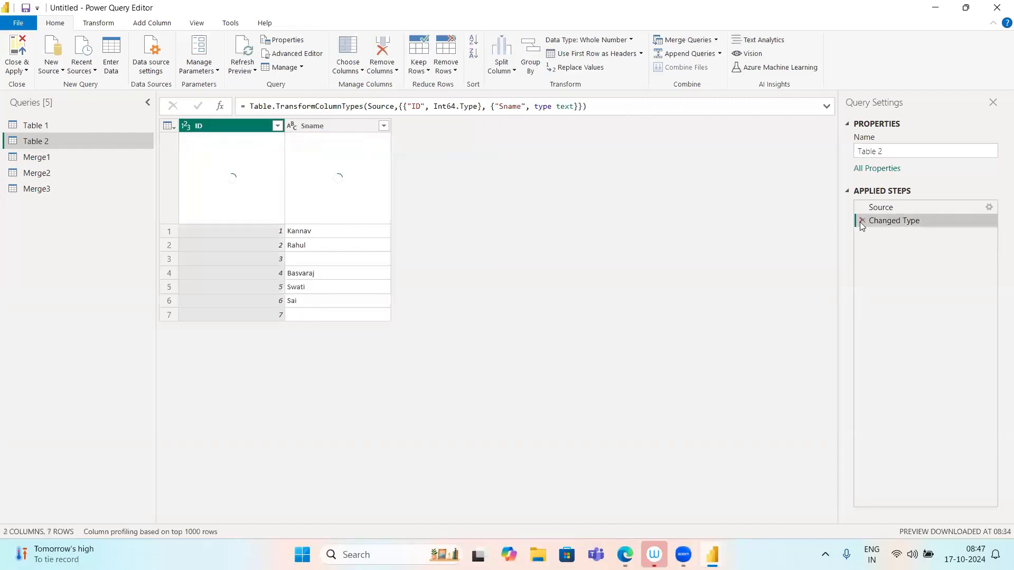
click(861, 220)
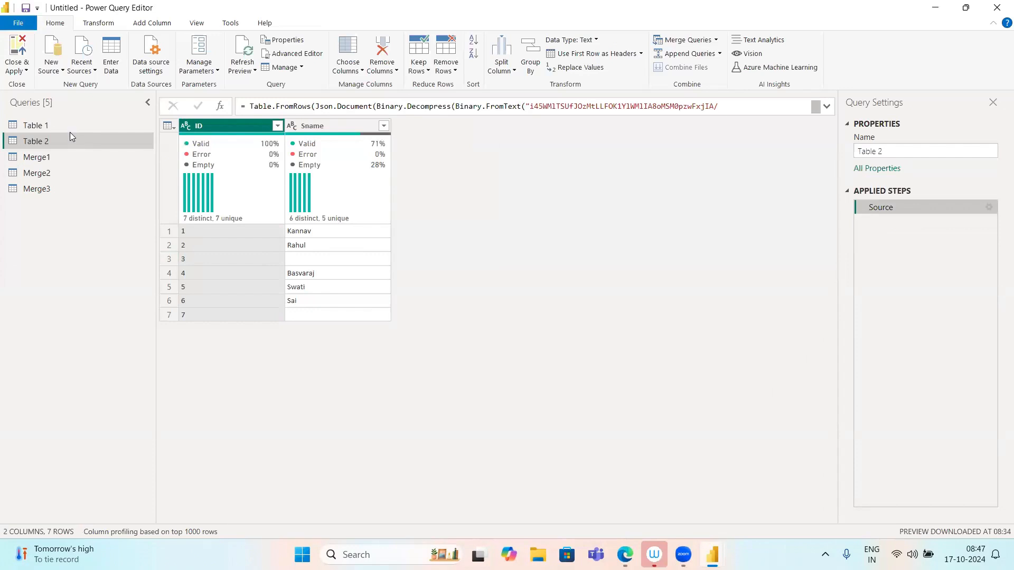
click(717, 42)
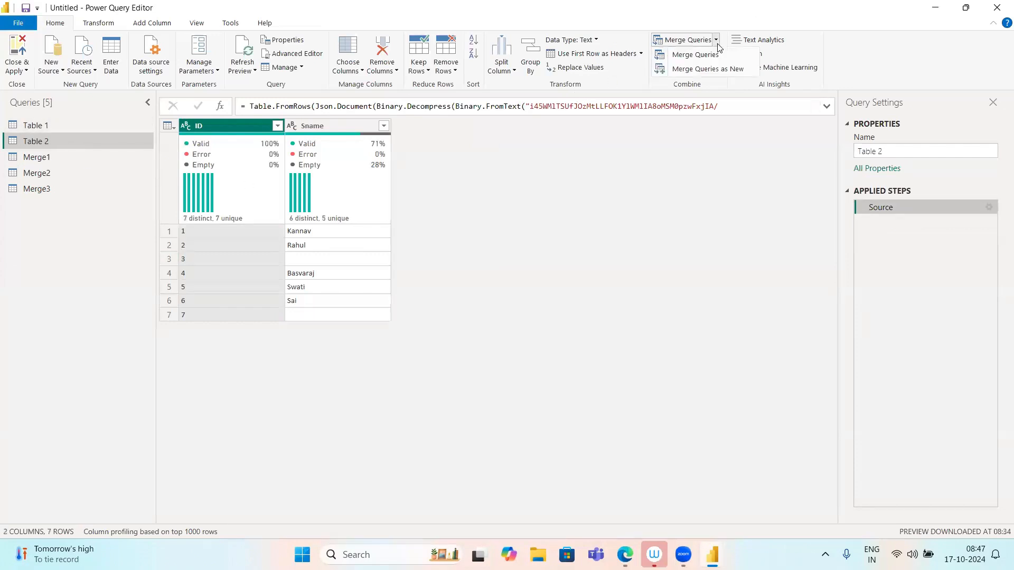
click(704, 70)
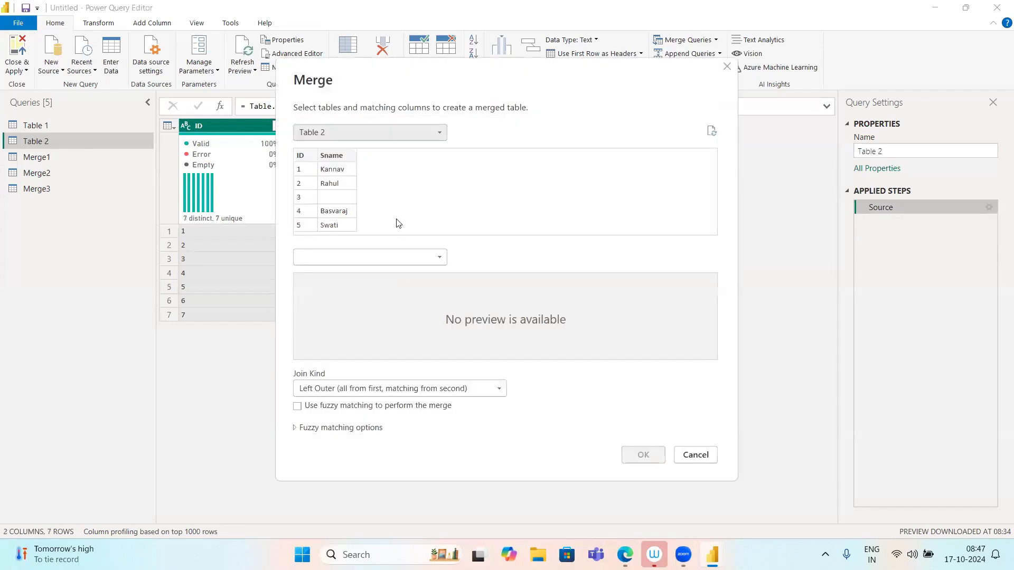
click(328, 140)
click(334, 187)
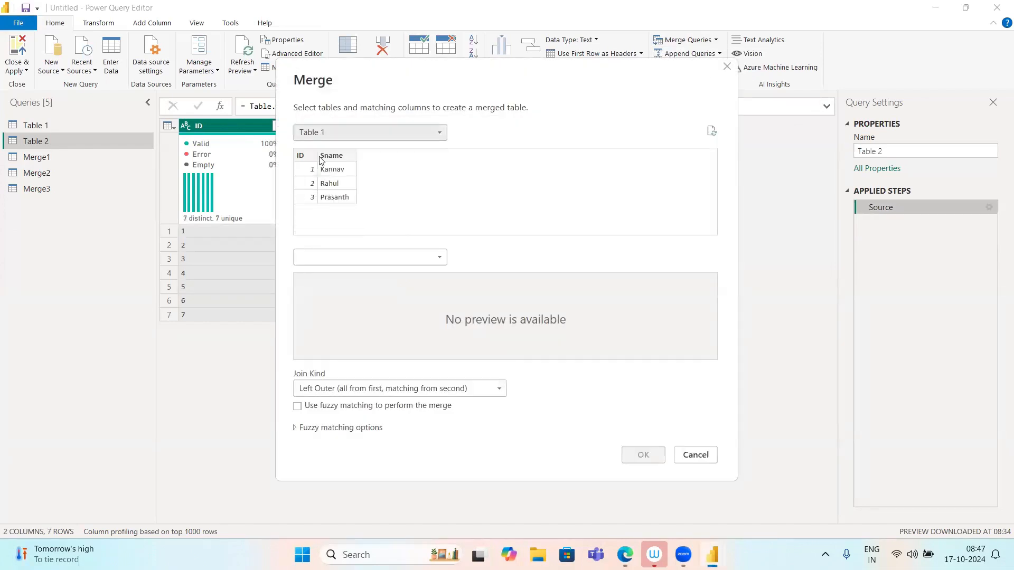
click(405, 256)
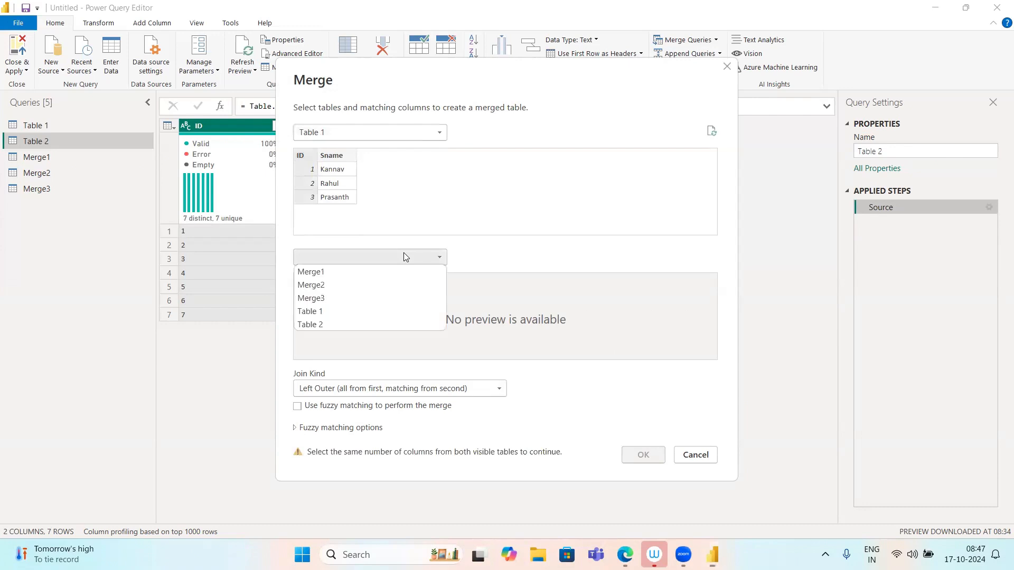
click(326, 323)
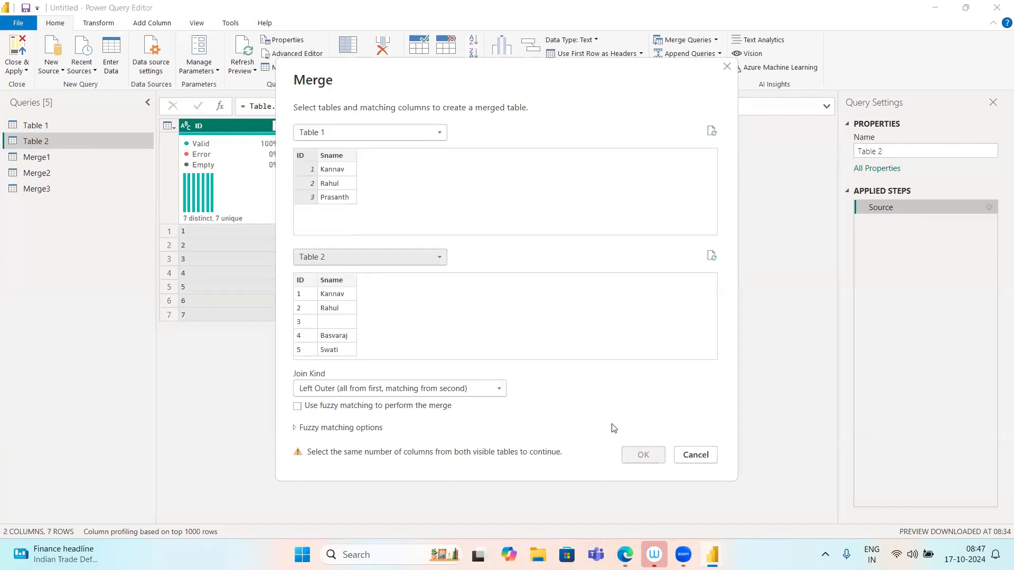
click(301, 279)
click(425, 388)
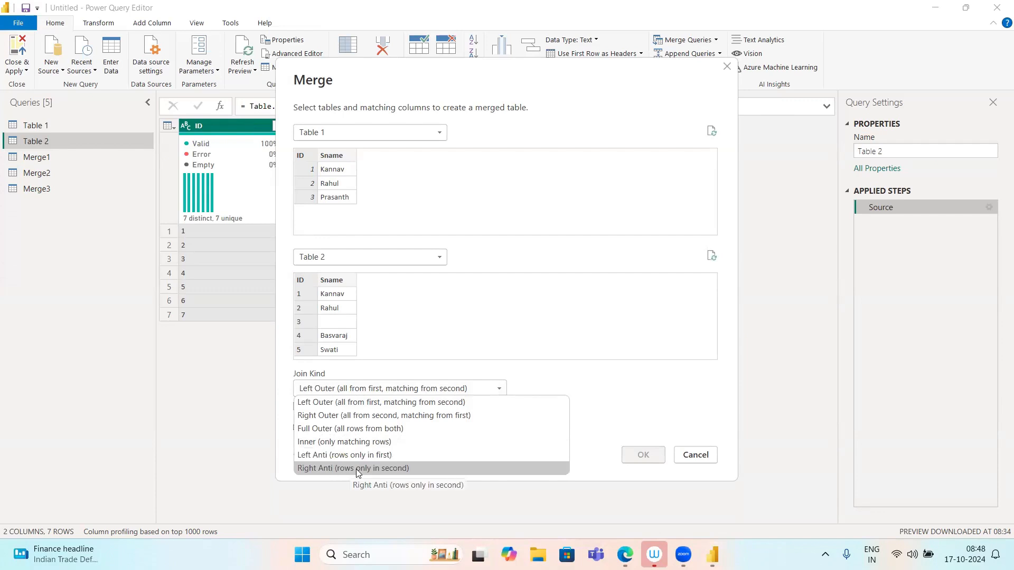
click(332, 457)
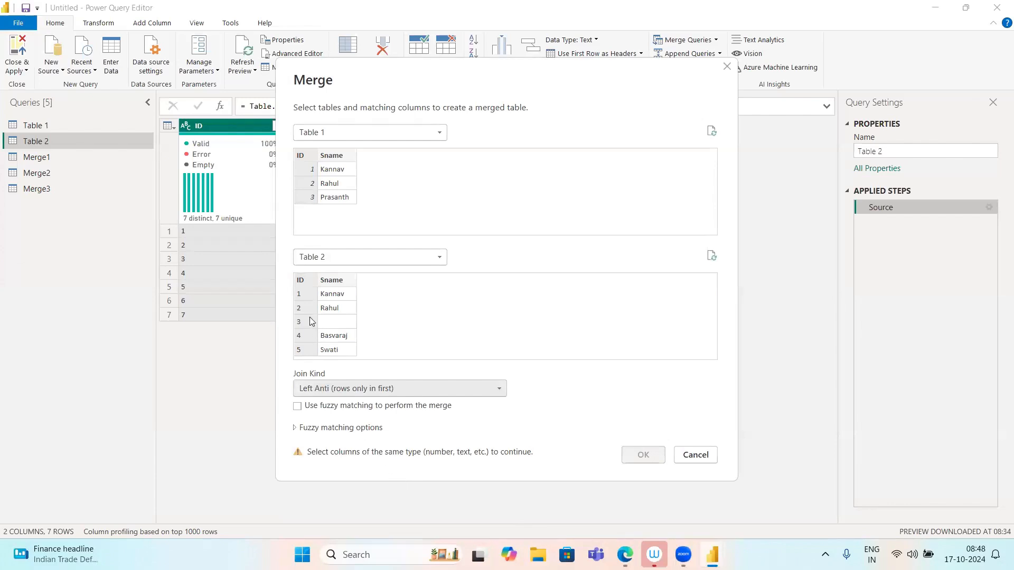
click(696, 455)
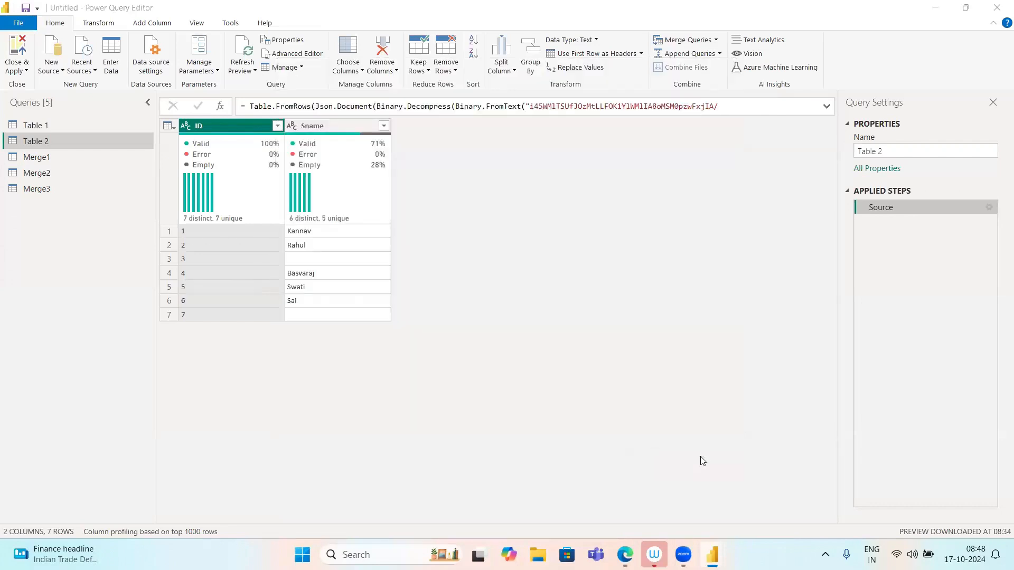
Set the data type of Table 2's ID column to Whole Number.
click(186, 126)
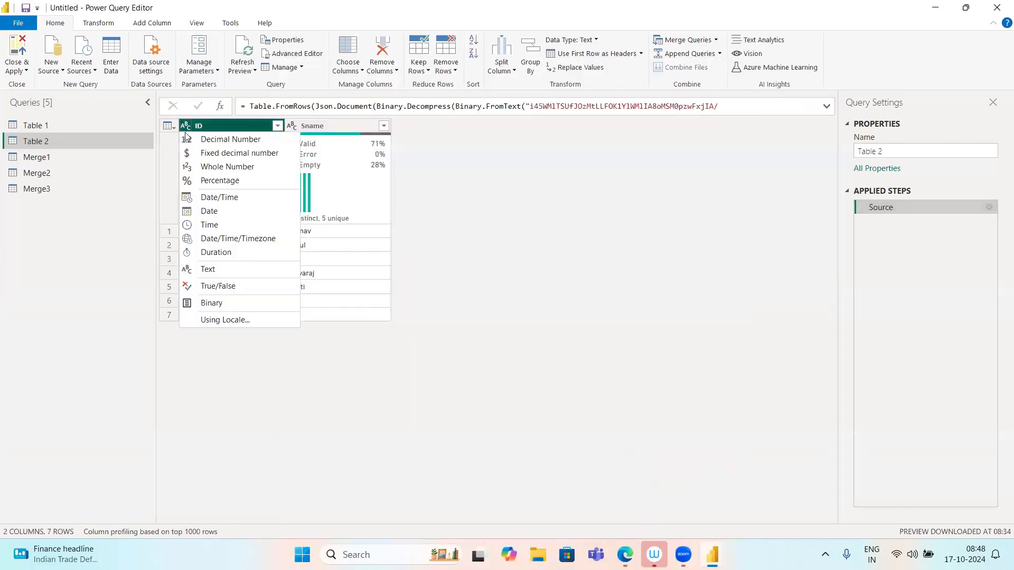
click(208, 168)
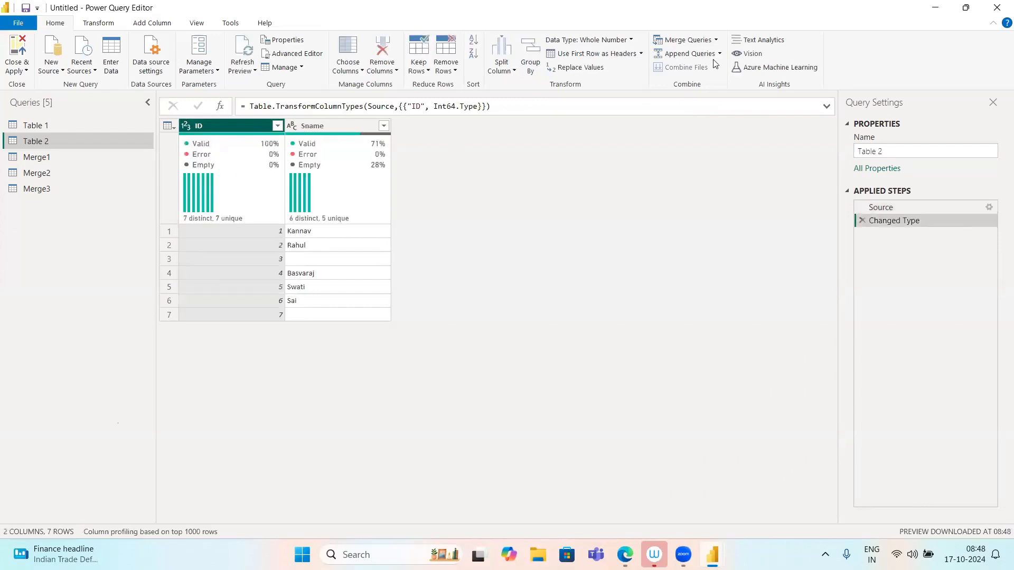
Merge Table 1 with Table 2 as a new query, matched on ID with the Left Anti (rows only in first) join kind.
click(717, 40)
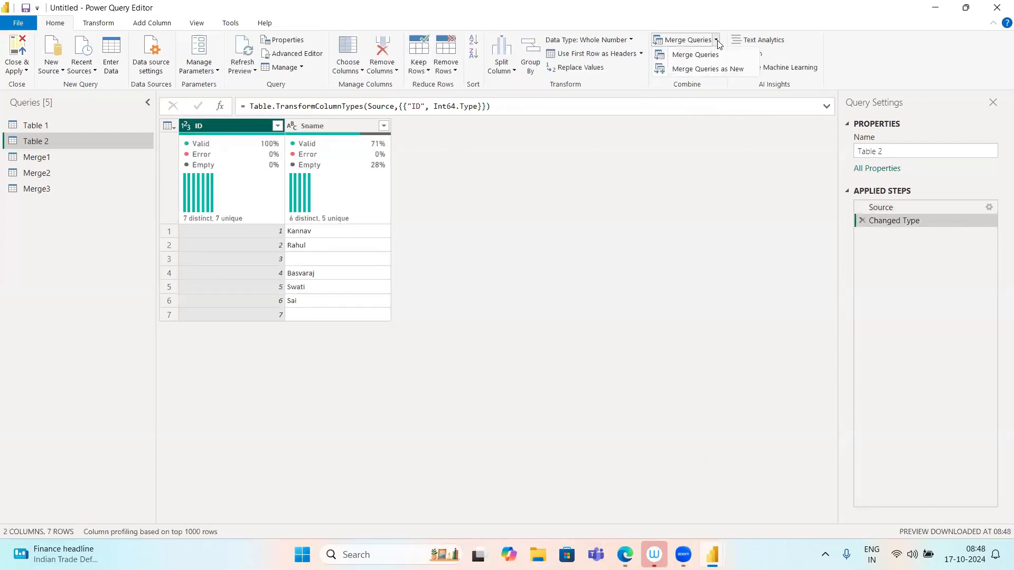
click(705, 69)
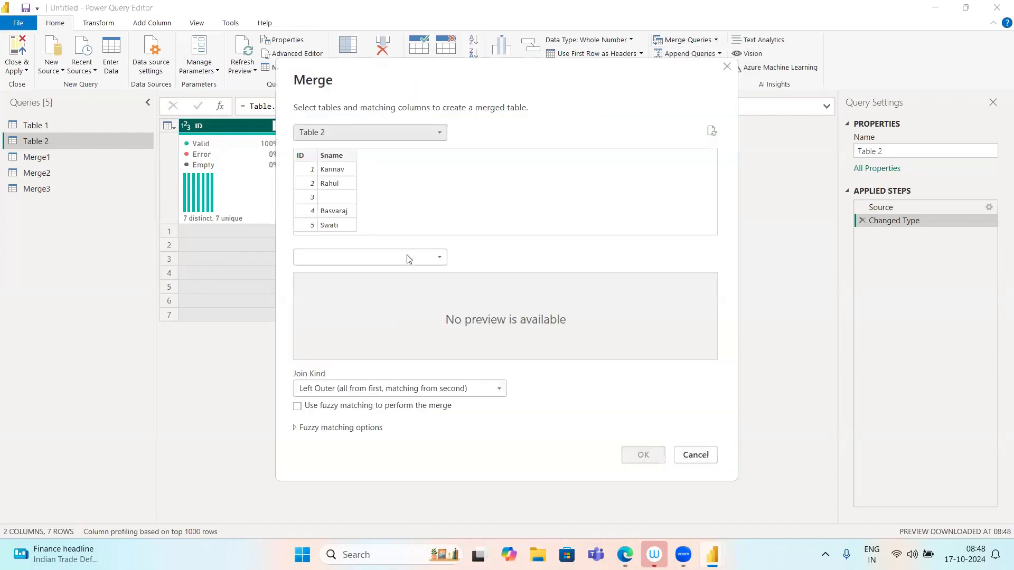
click(409, 259)
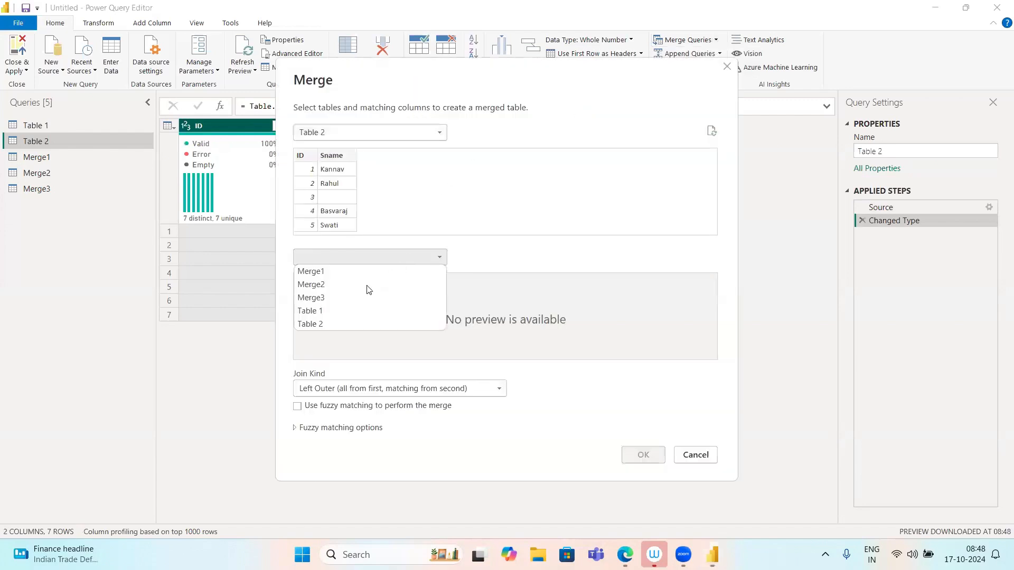
click(355, 135)
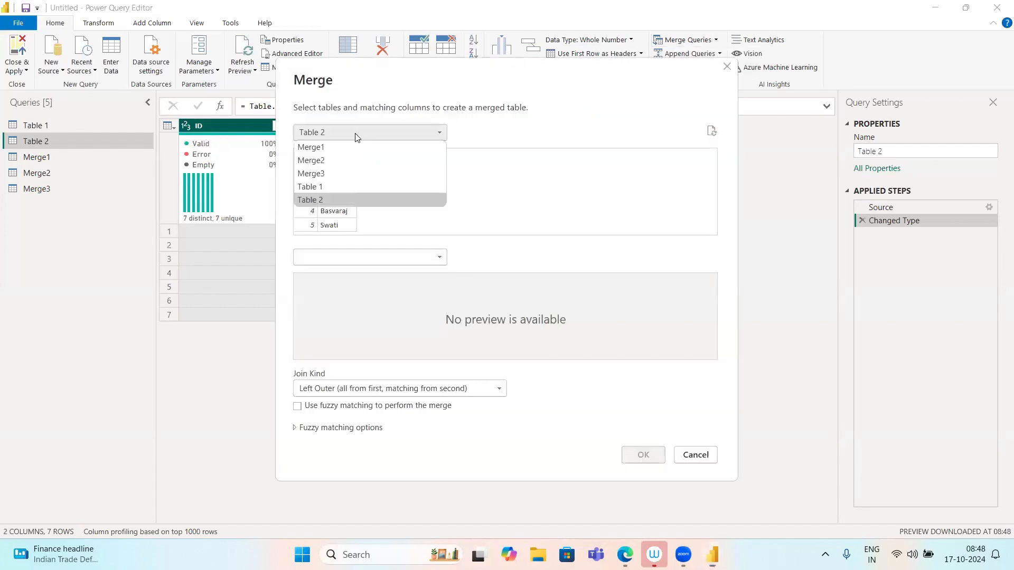
click(324, 186)
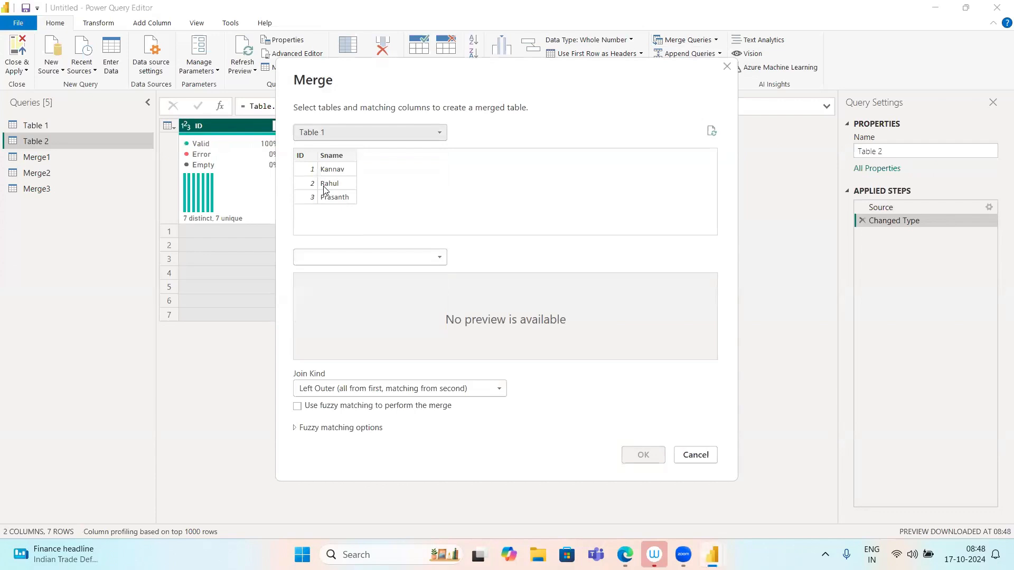
click(385, 260)
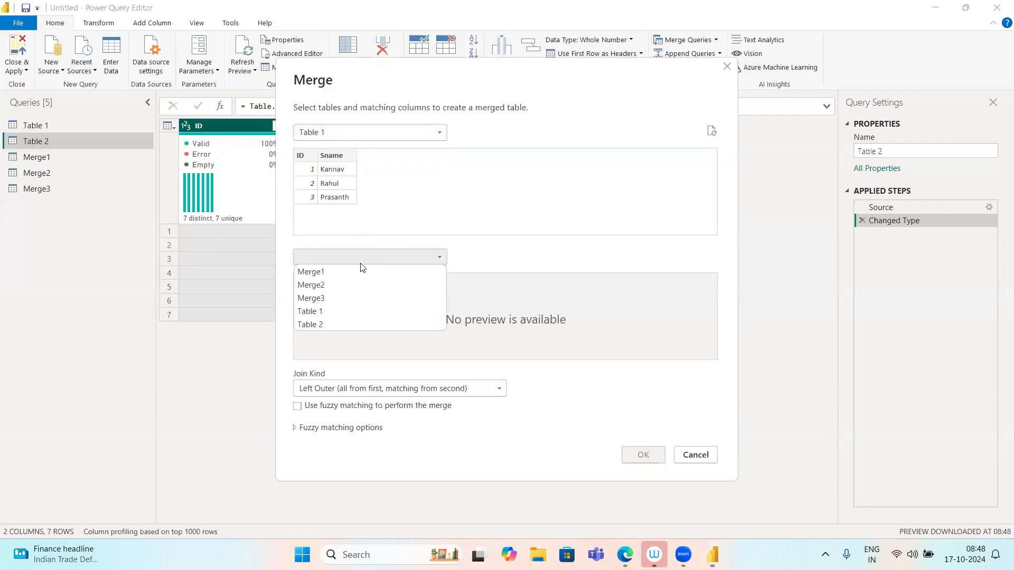
click(312, 328)
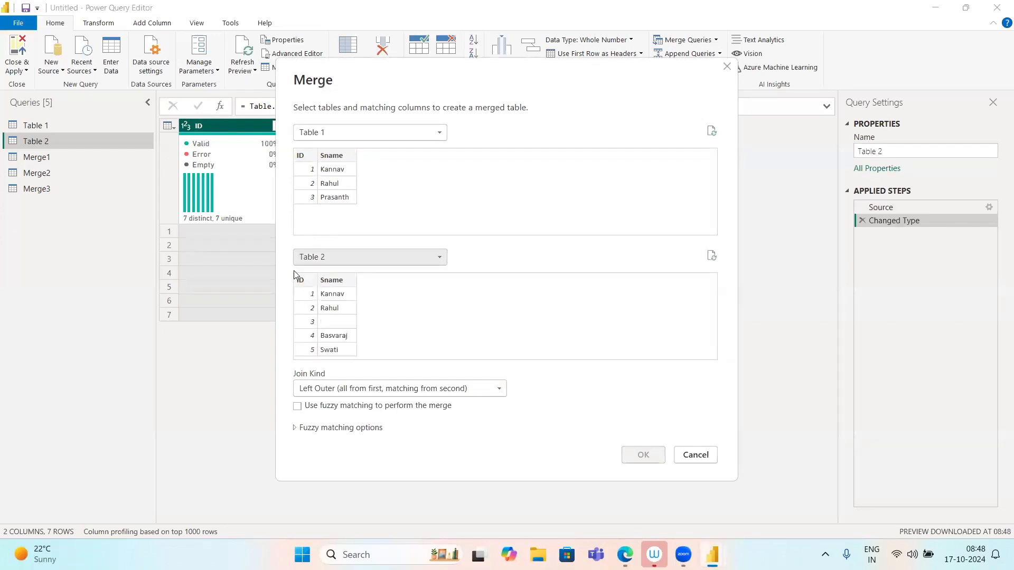
click(302, 281)
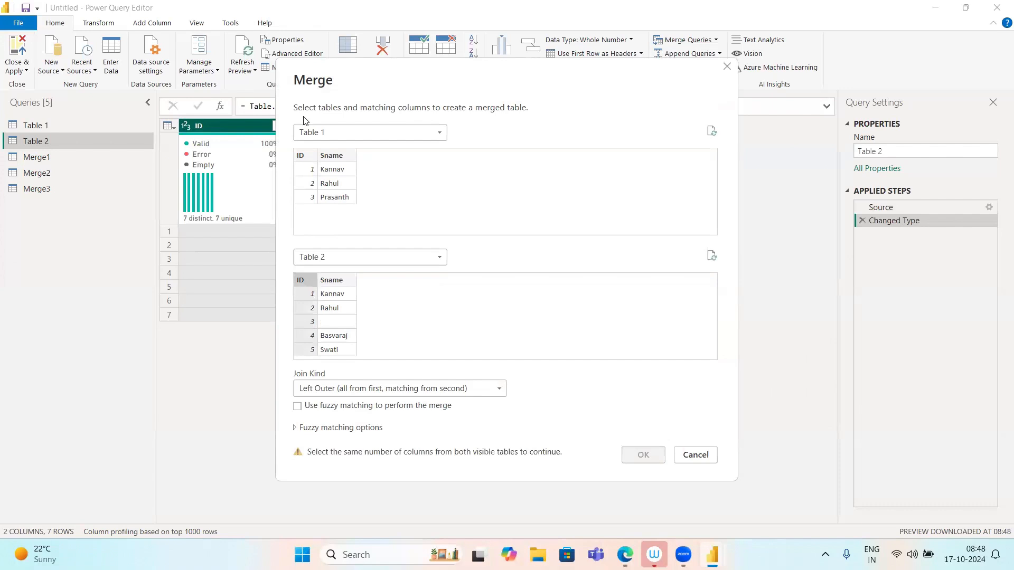
click(307, 162)
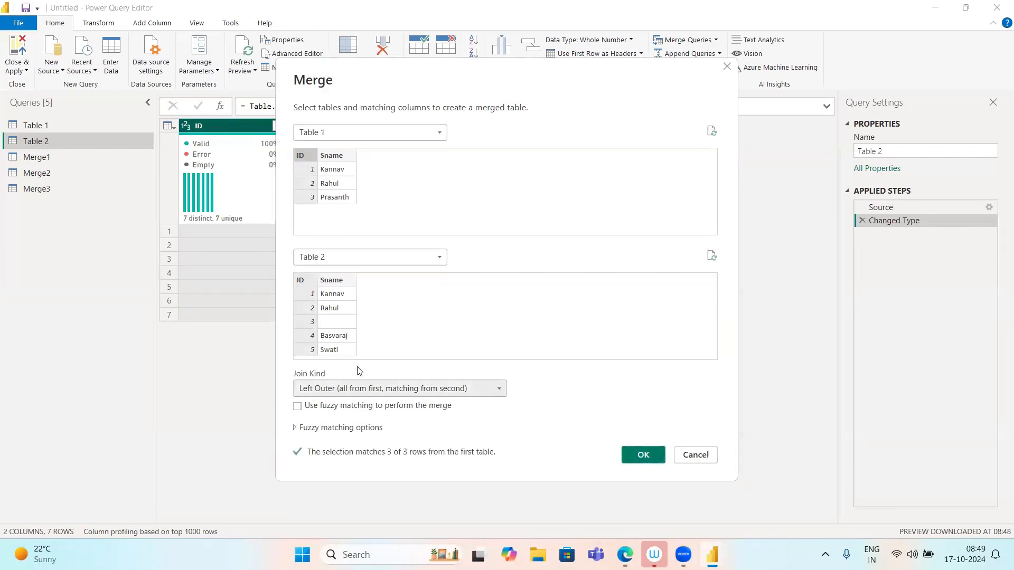
click(364, 388)
click(362, 455)
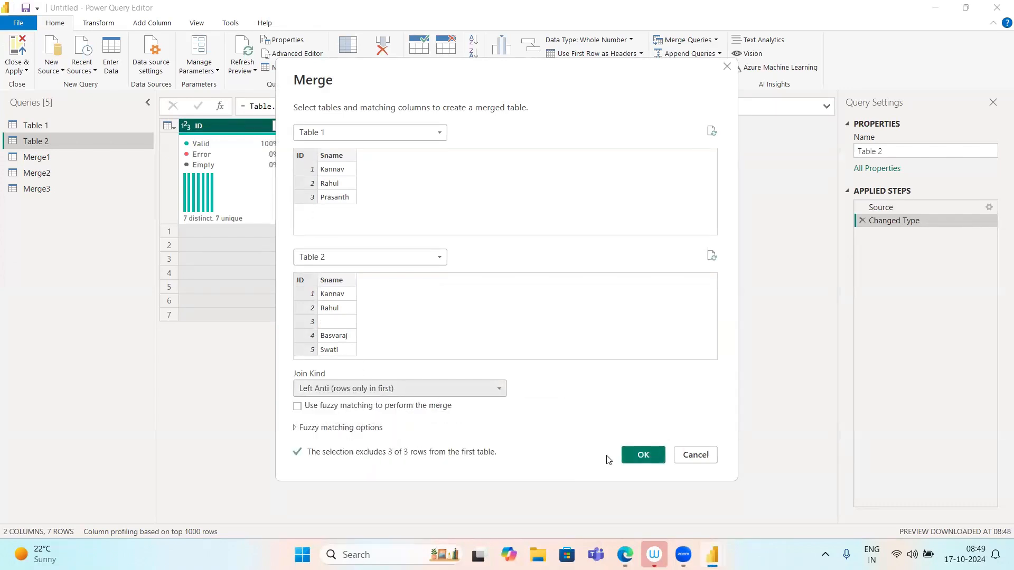
click(639, 455)
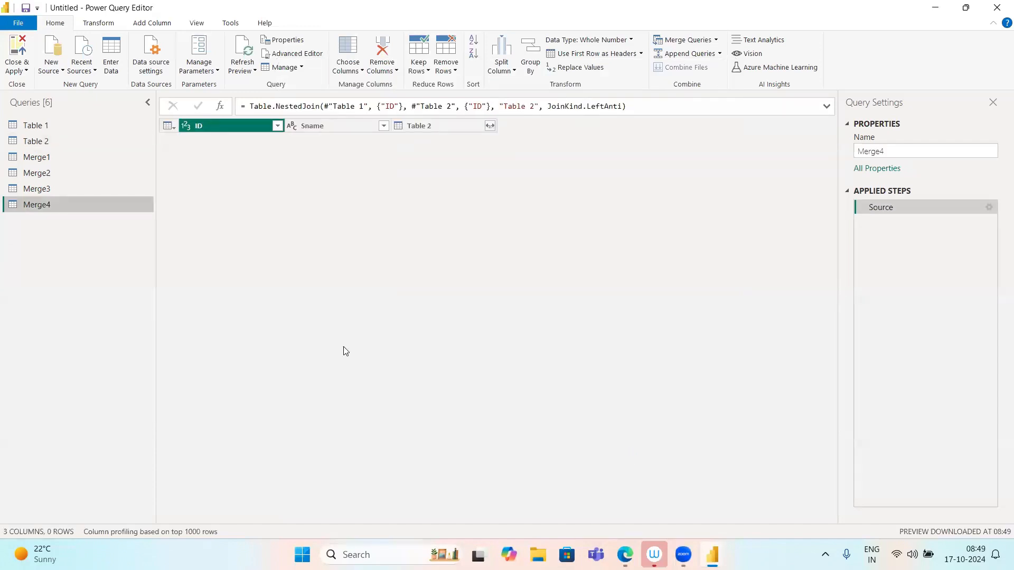
Expand the Table 2 column of Merge4 to include only Sname, keeping the original column name as prefix.
click(490, 126)
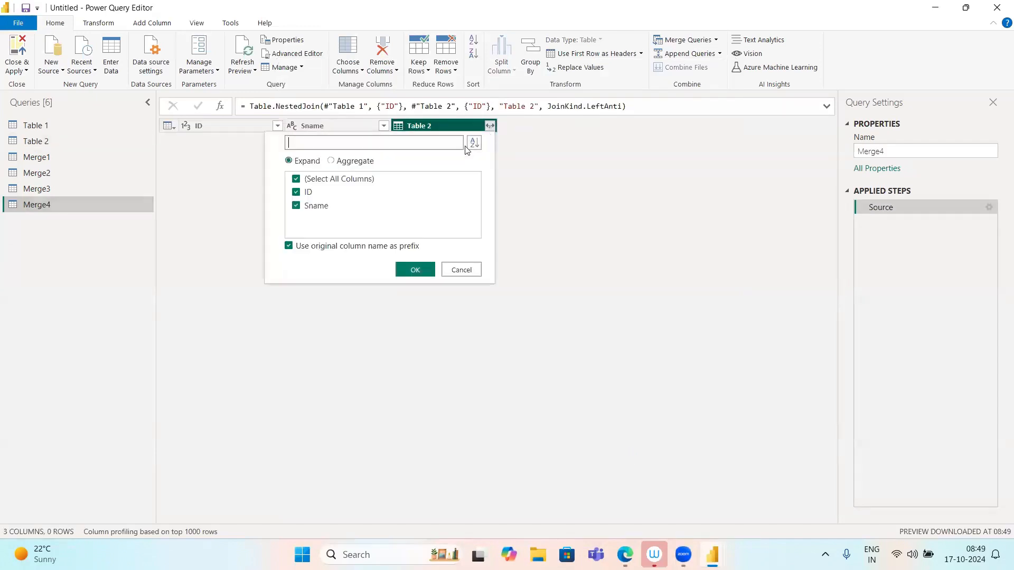
click(296, 180)
click(297, 206)
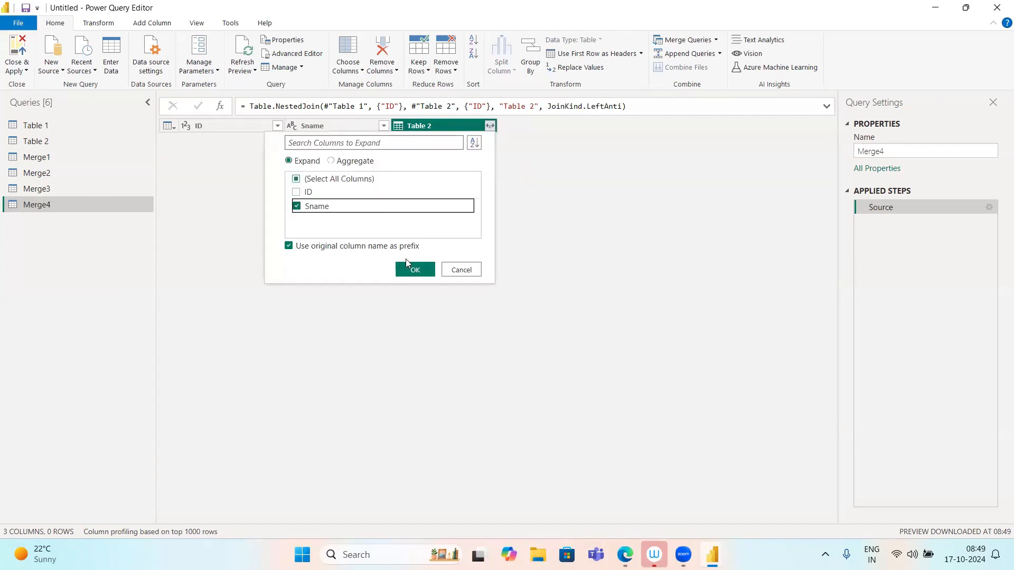
click(415, 271)
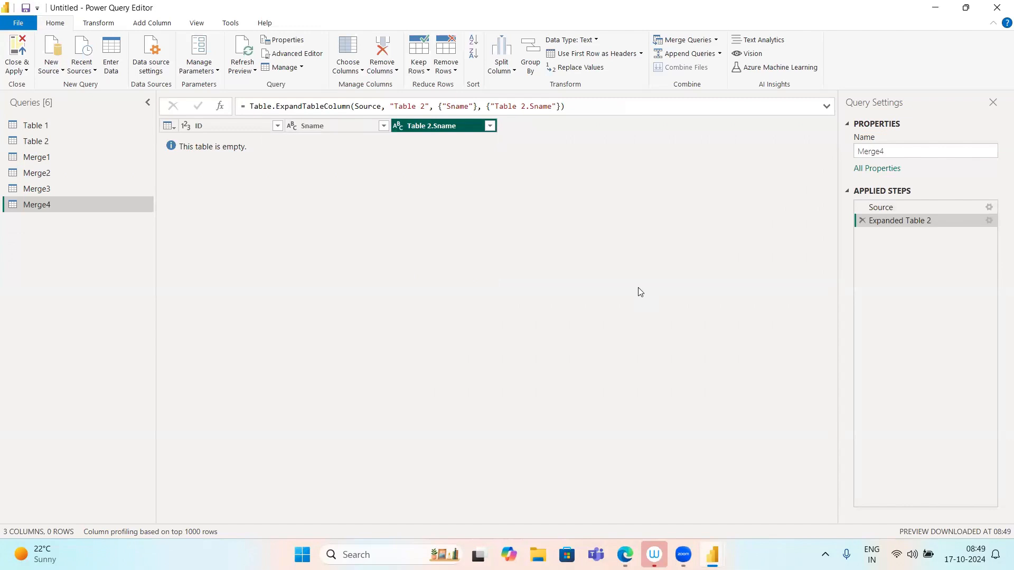
Compare Merge4's merge settings with the rows of Table 1 and Table 2 to examine the Left Anti result.
click(989, 210)
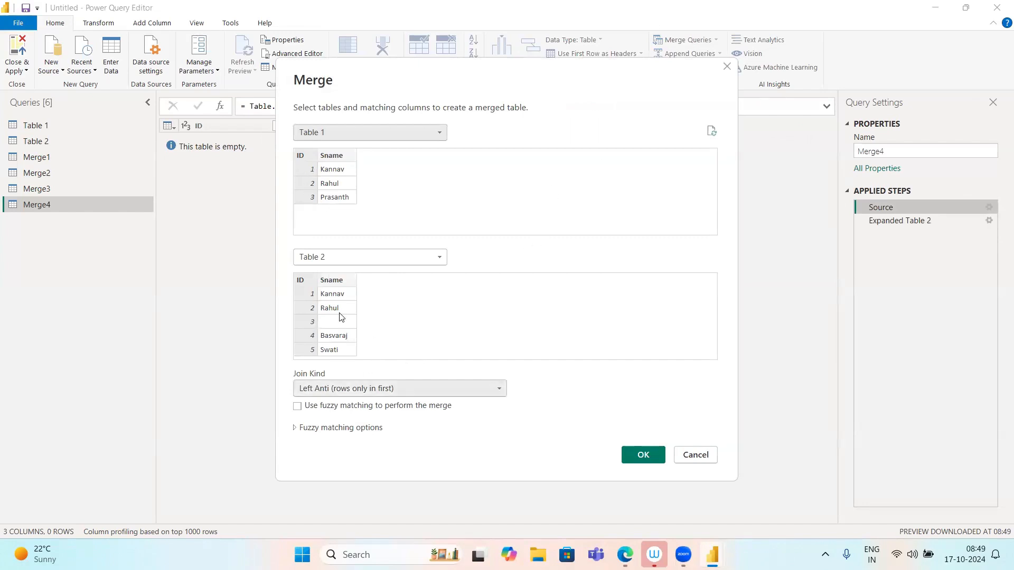
click(696, 454)
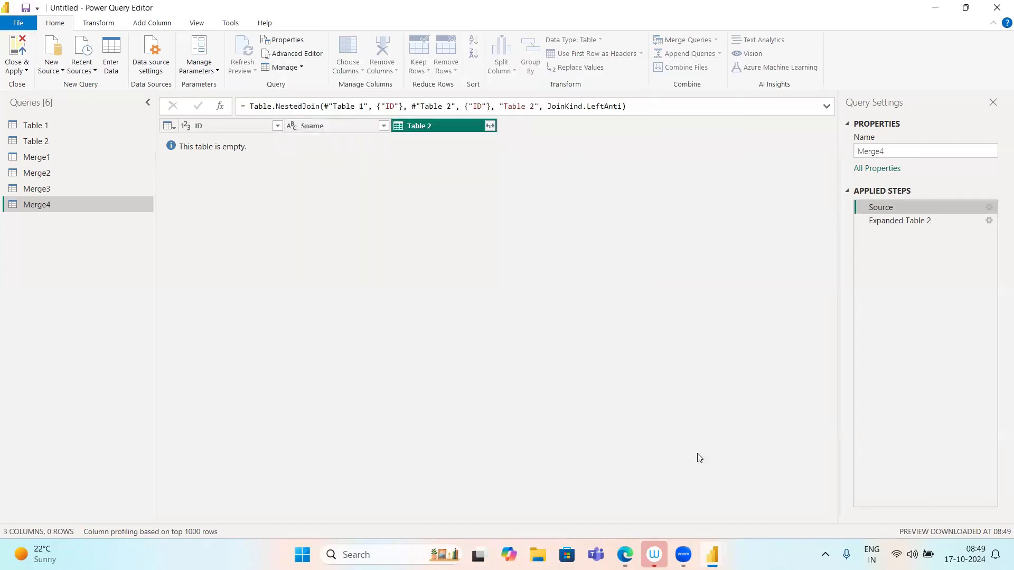
click(45, 126)
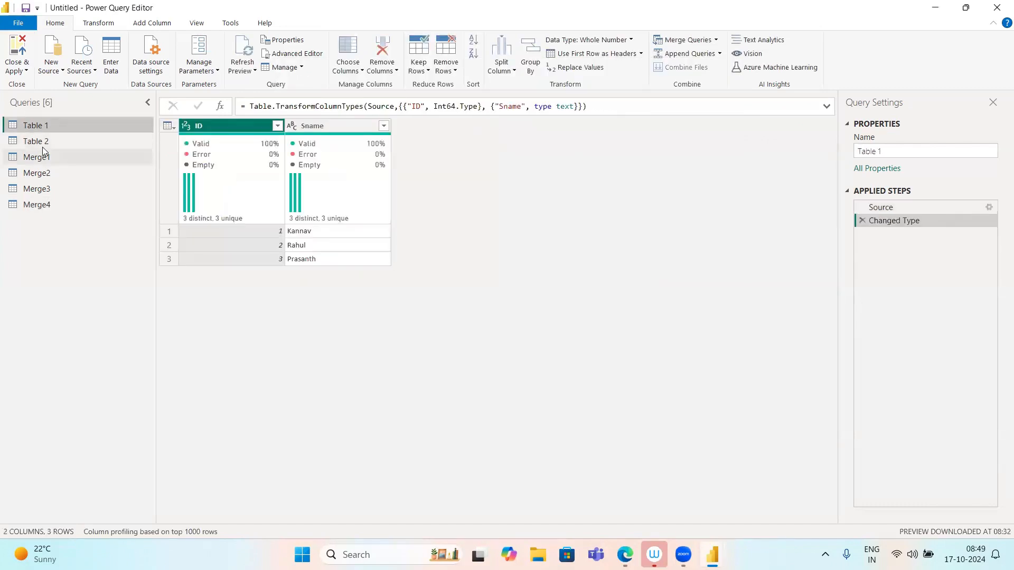
click(40, 144)
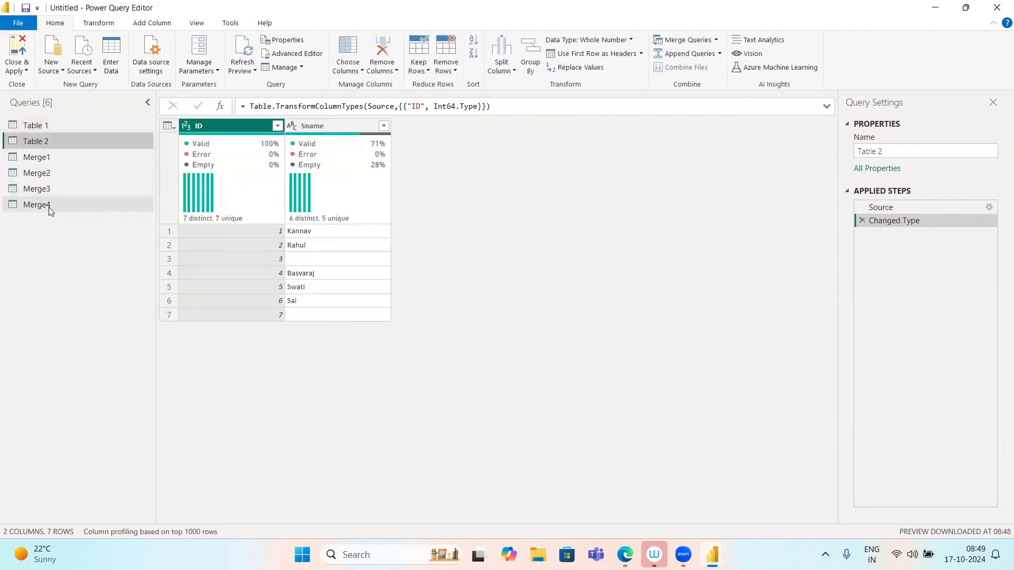
click(49, 121)
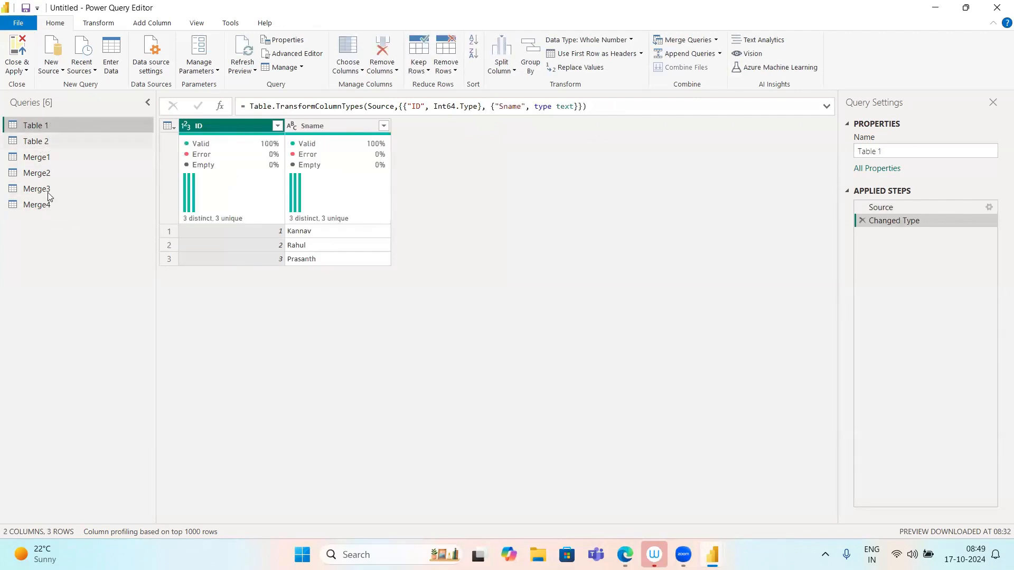
click(37, 206)
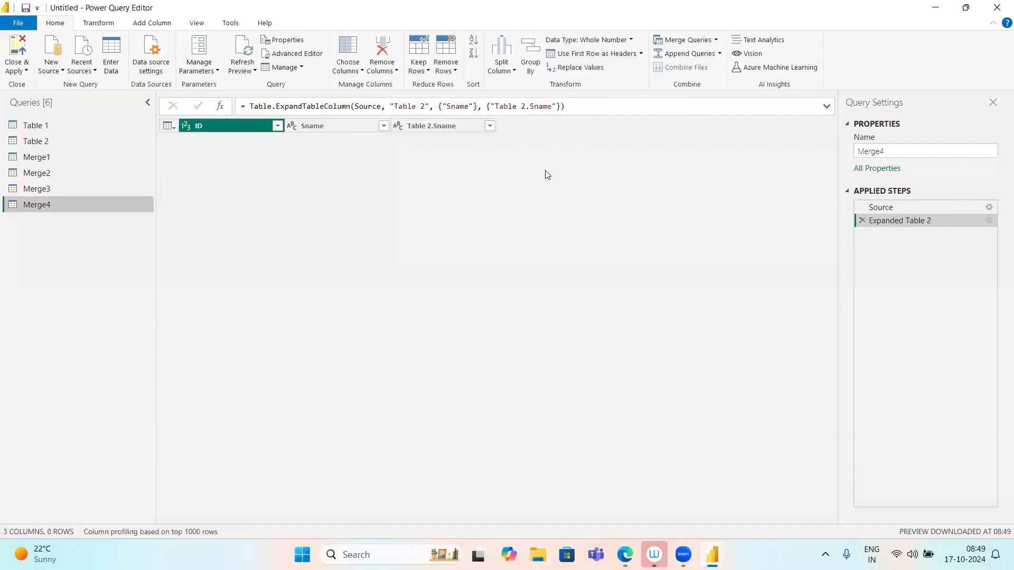
click(490, 126)
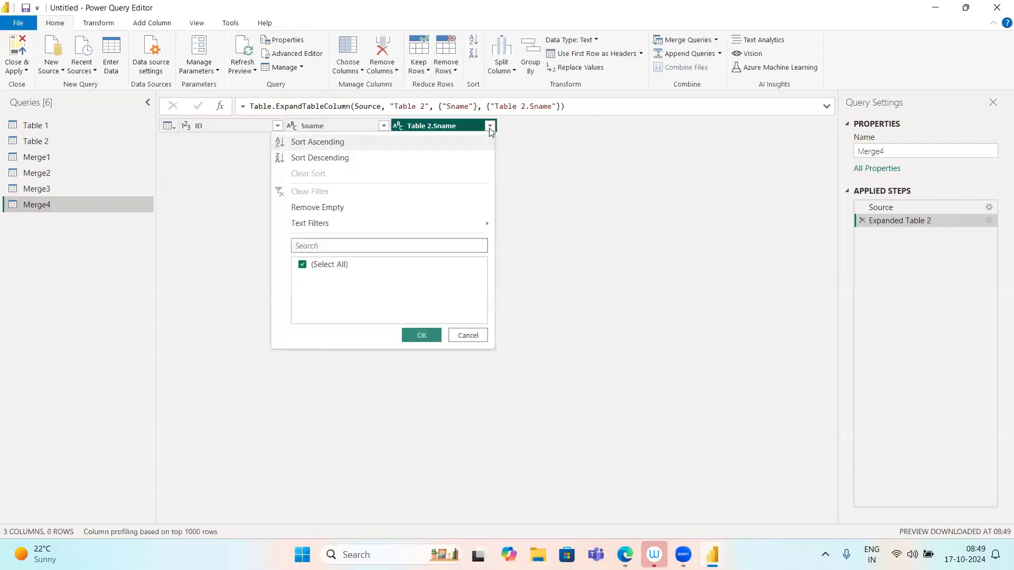
Change the join kind in Merge4's Source step to Right Anti (rows only in second).
click(990, 208)
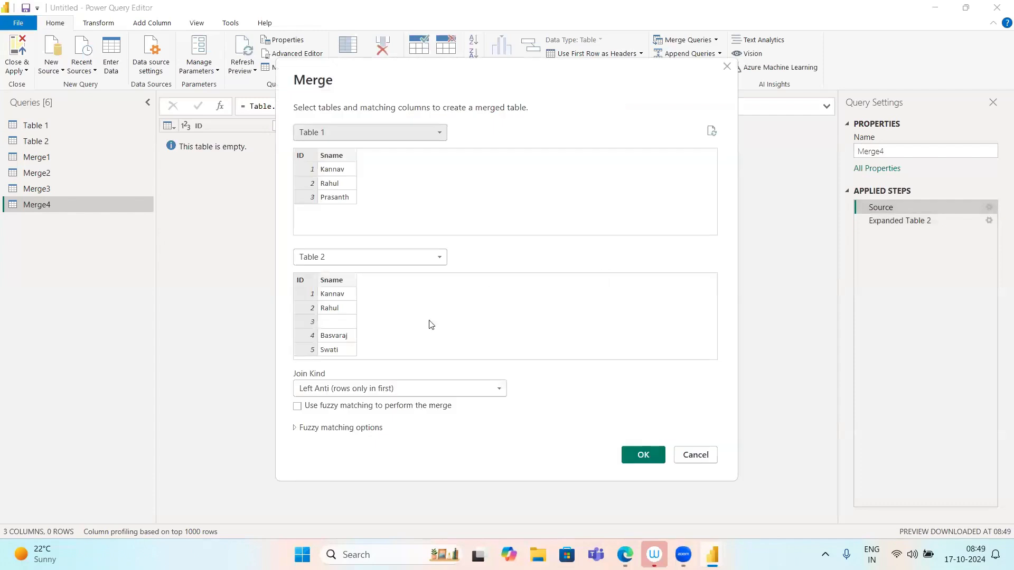
click(394, 371)
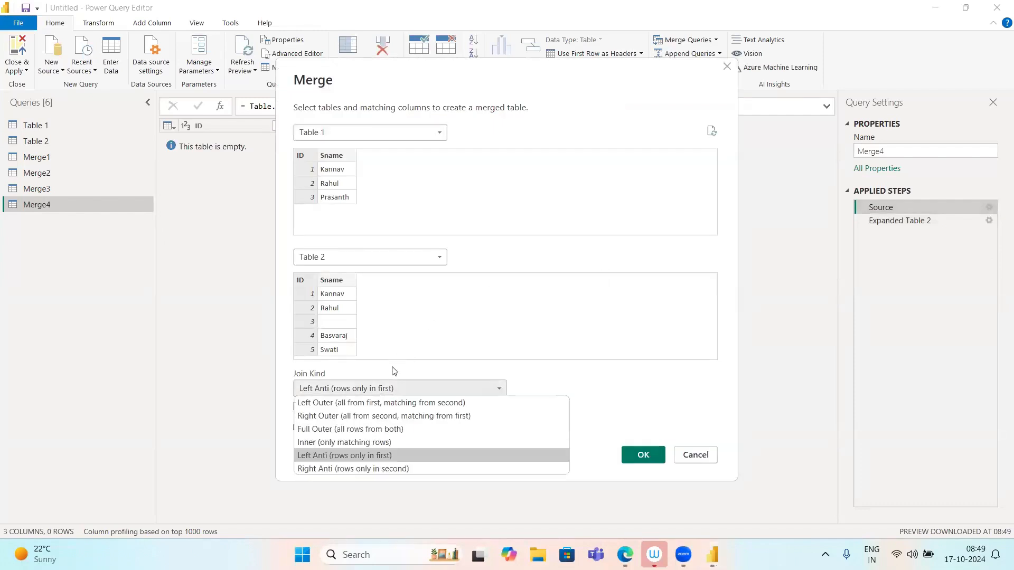
click(374, 468)
click(636, 457)
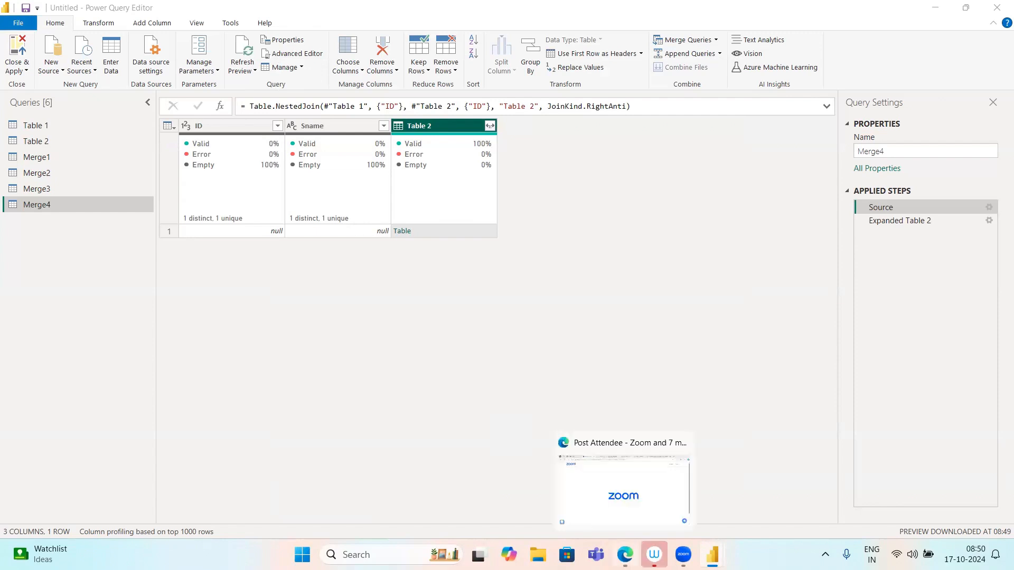
Switch to the PowerApps.pptx presentation in the browser and start the slide show from blank slide 3.
click(625, 554)
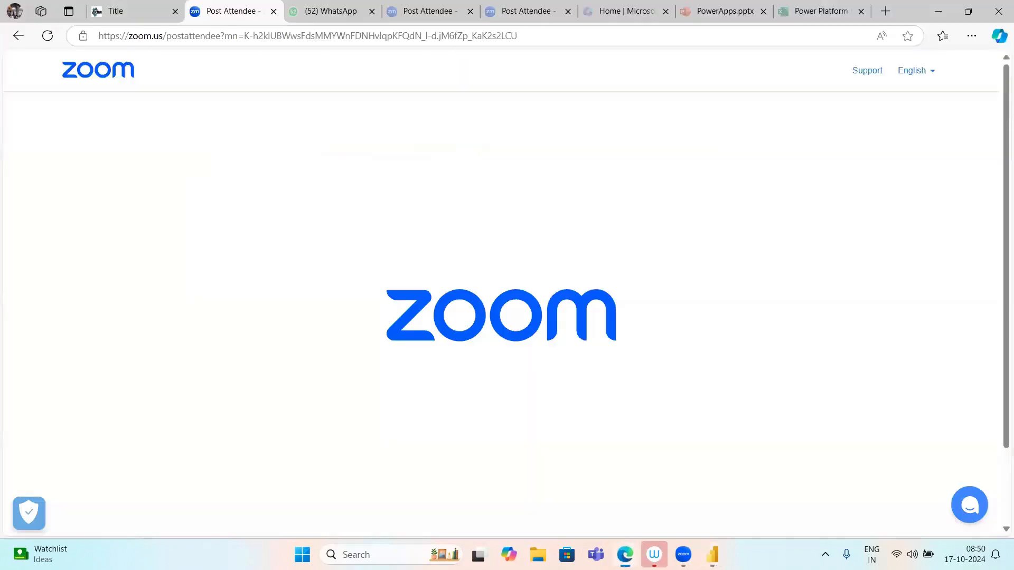
click(699, 7)
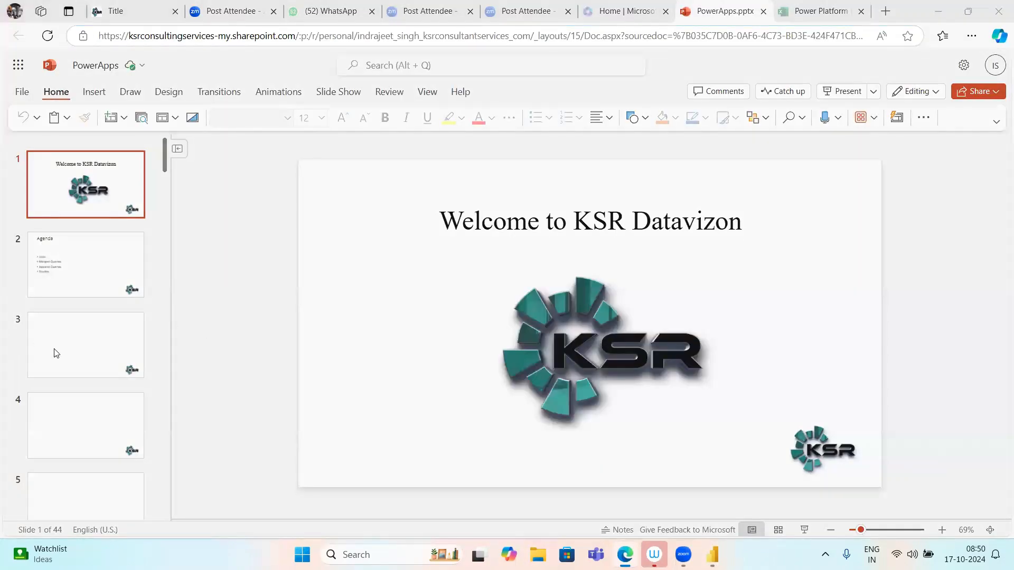
click(56, 353)
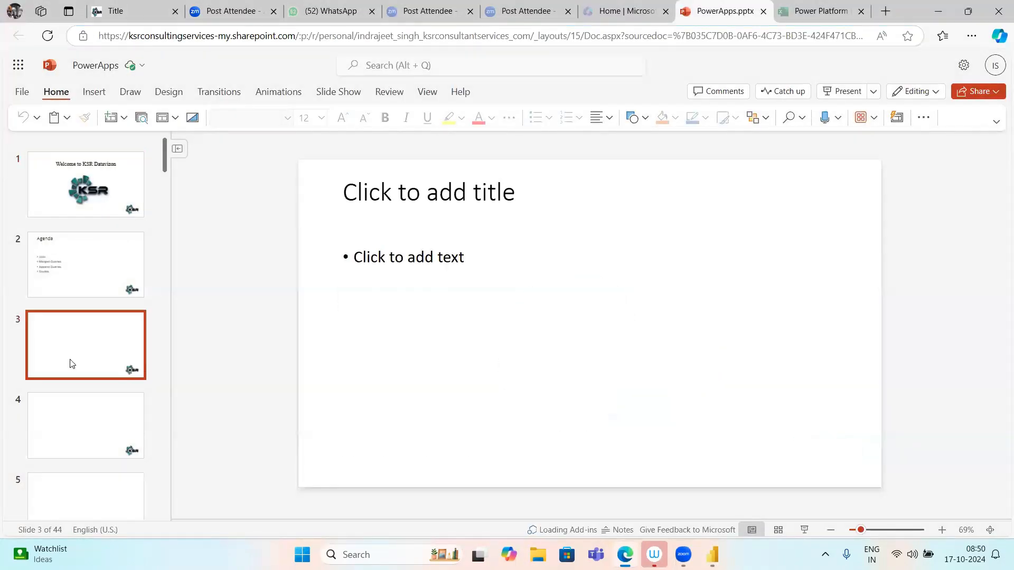
click(806, 530)
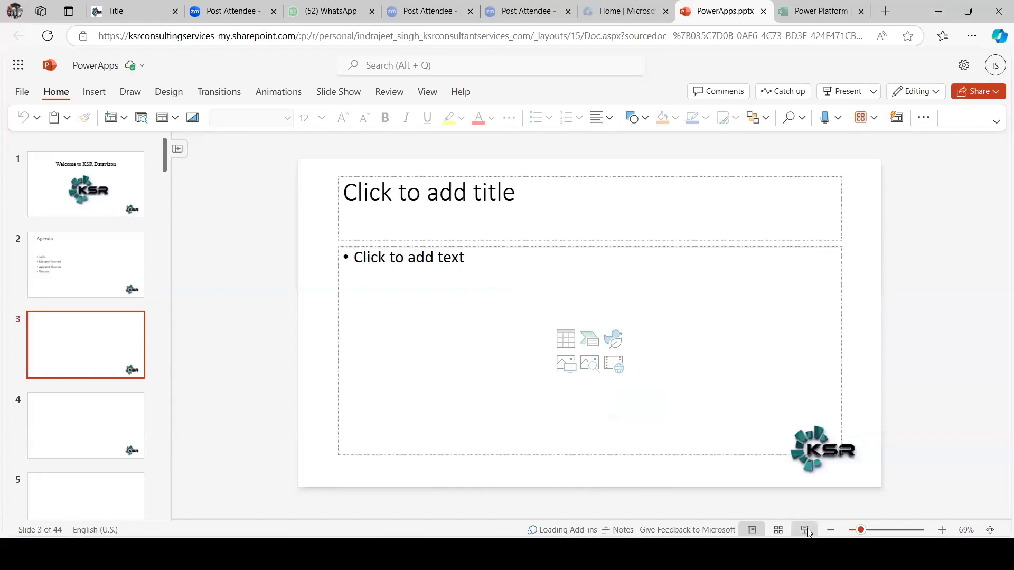
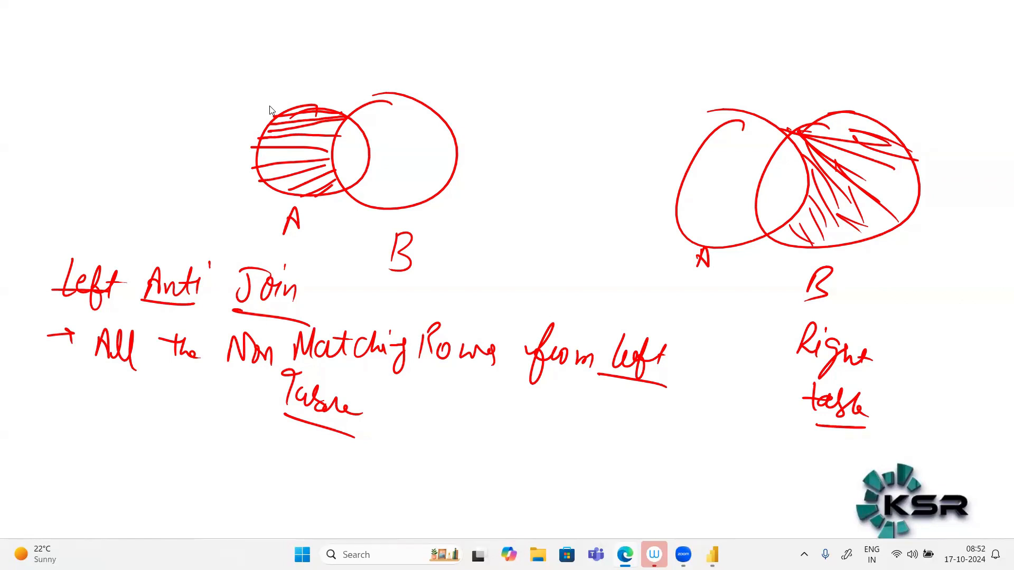
Switch back to the Power Query Editor and add a row with ID 10 and a student name to Table 1's source data.
mouse_move(718, 553)
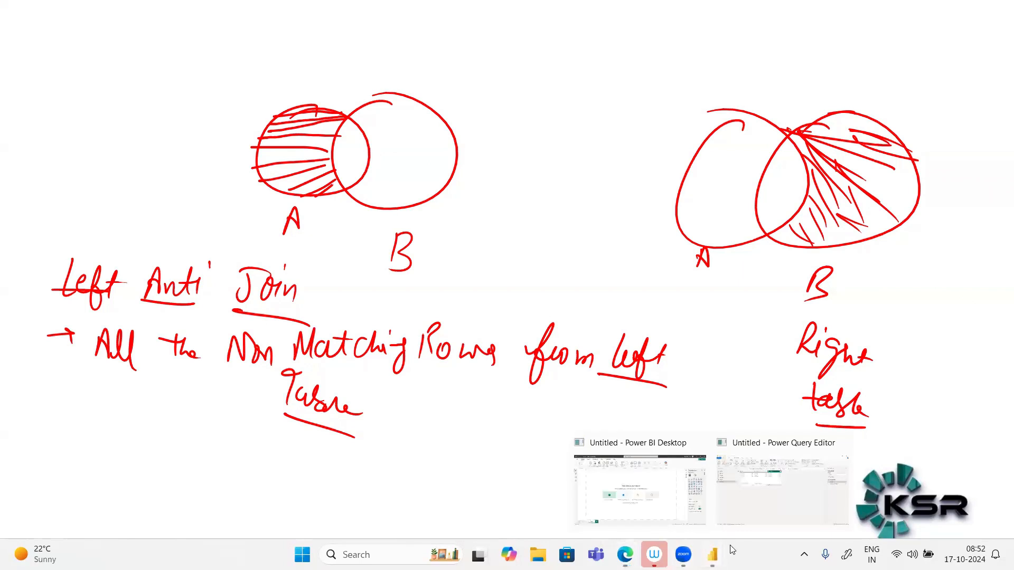
click(732, 458)
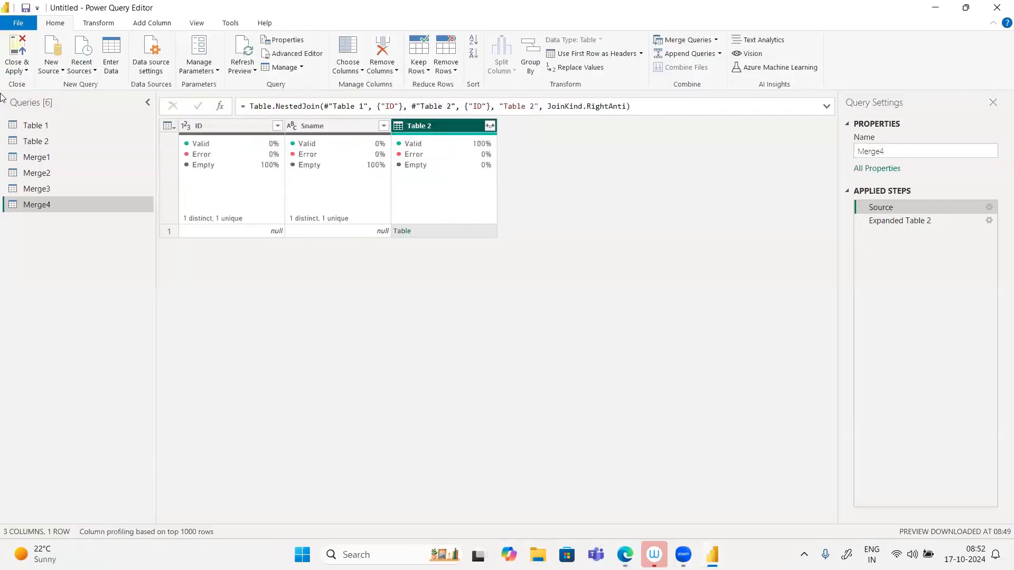
click(46, 126)
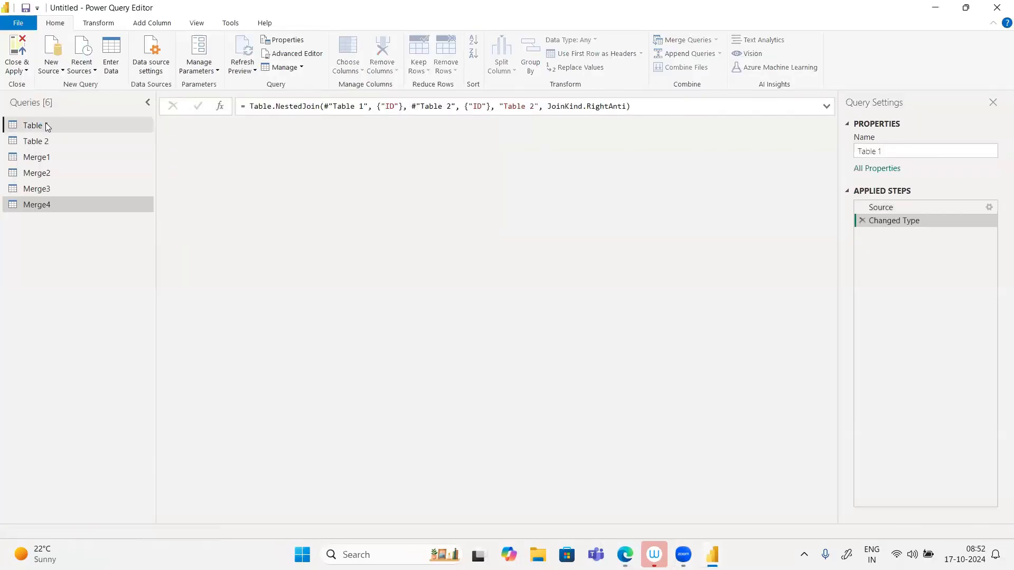
click(989, 208)
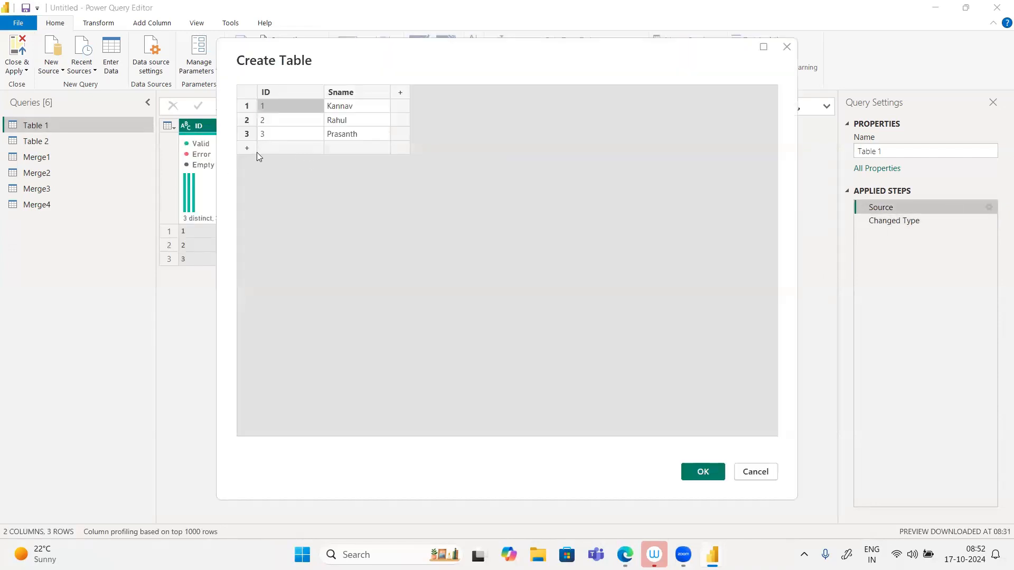
click(246, 149)
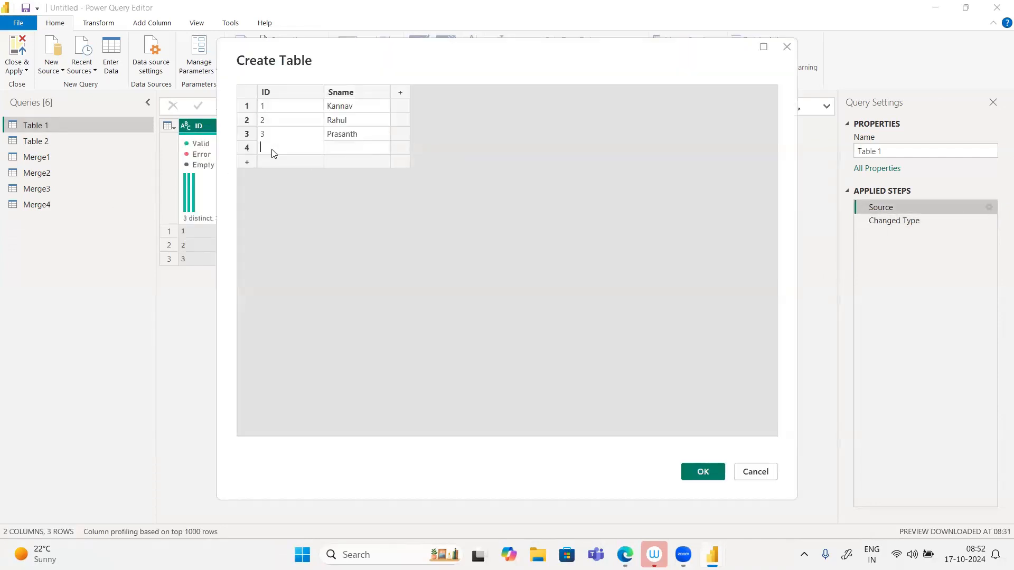
text(10)
key(Tab)
text(Rohit)
Add a fifth row with ID 15 and a student name to Table 1 and save the table data.
click(248, 162)
text(15)
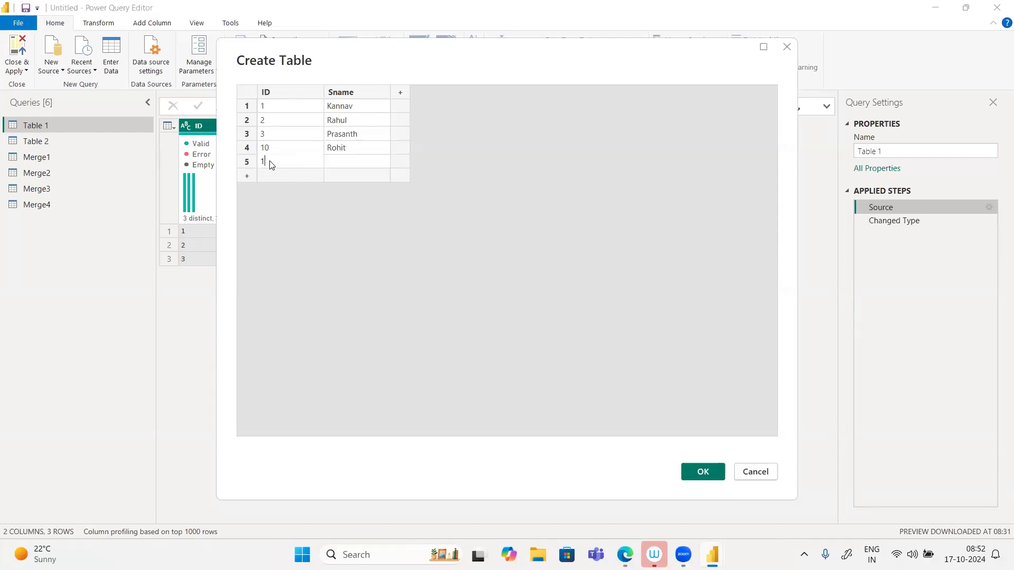
click(347, 165)
text(Virat)
click(707, 470)
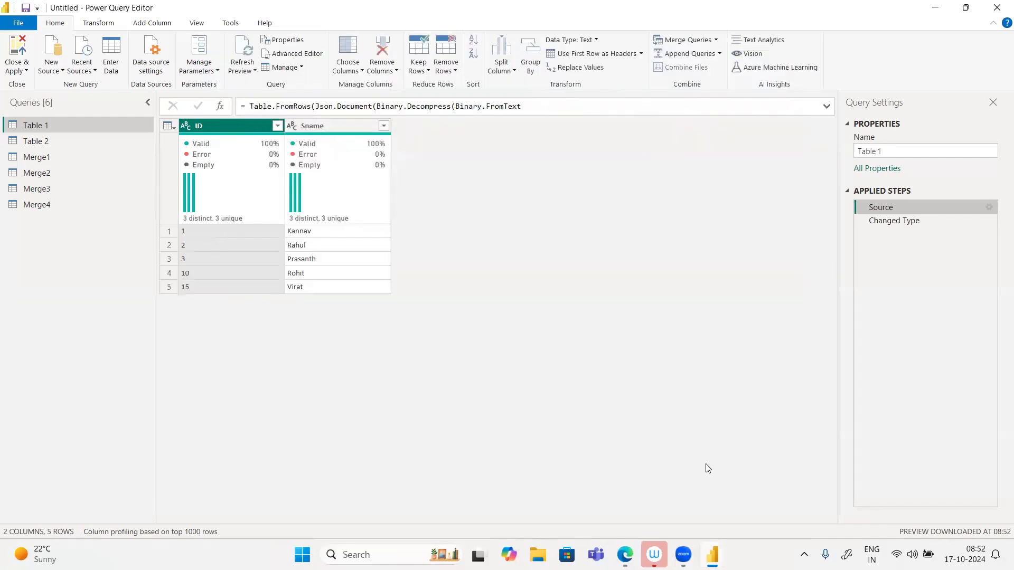
Set the join kind in Merge4's Source step to Left Anti (rows only in first).
click(40, 205)
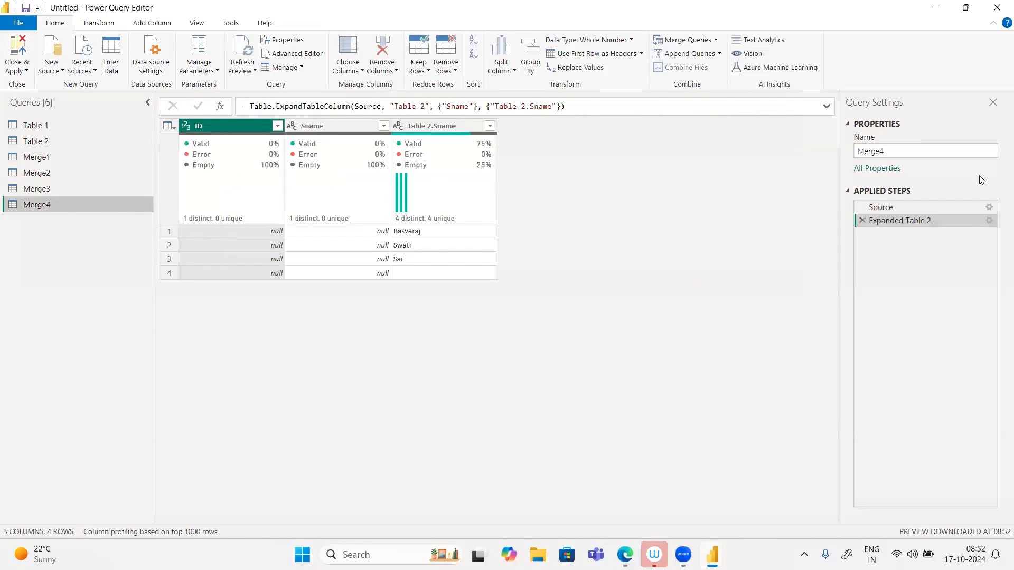
click(983, 207)
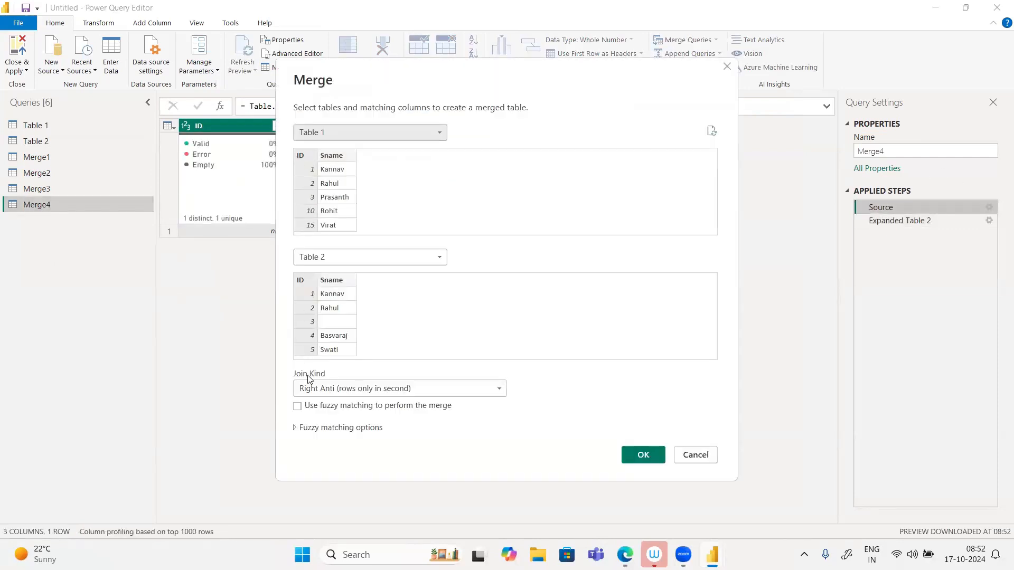
click(312, 389)
click(315, 454)
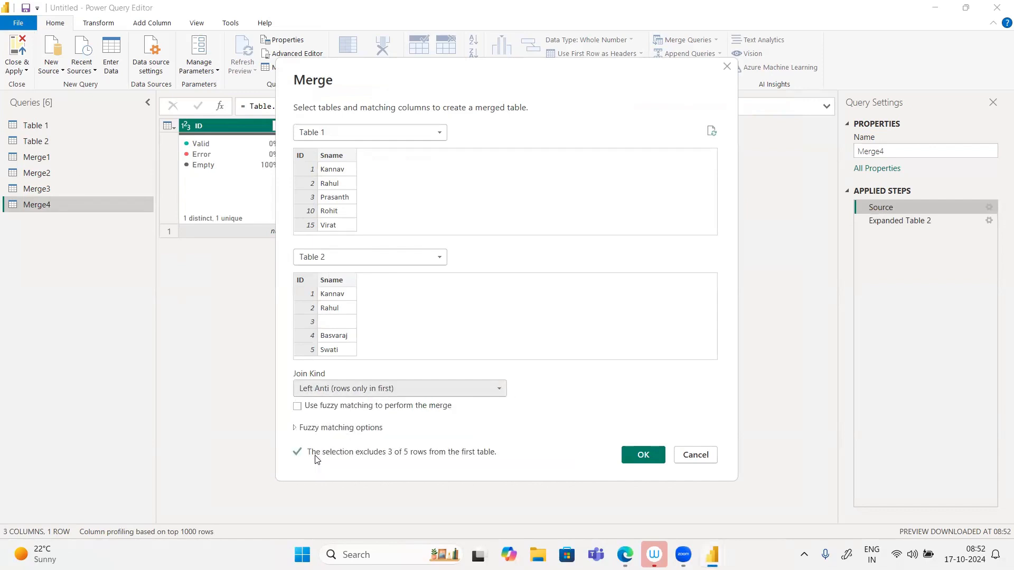
click(642, 455)
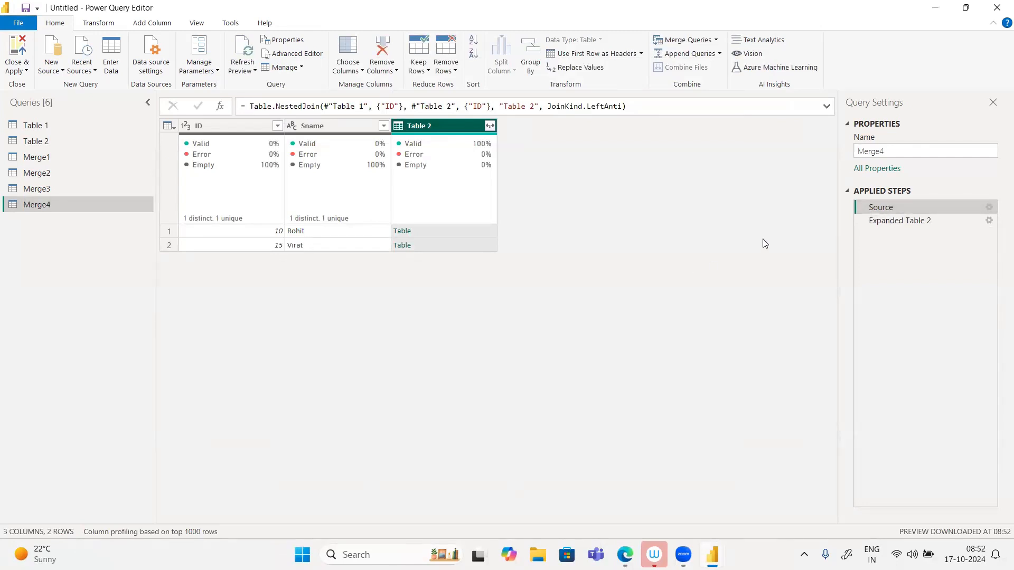
Delete Merge4's Expanded Table 2 step and switch its join kind to Right Anti (rows only in second).
click(859, 219)
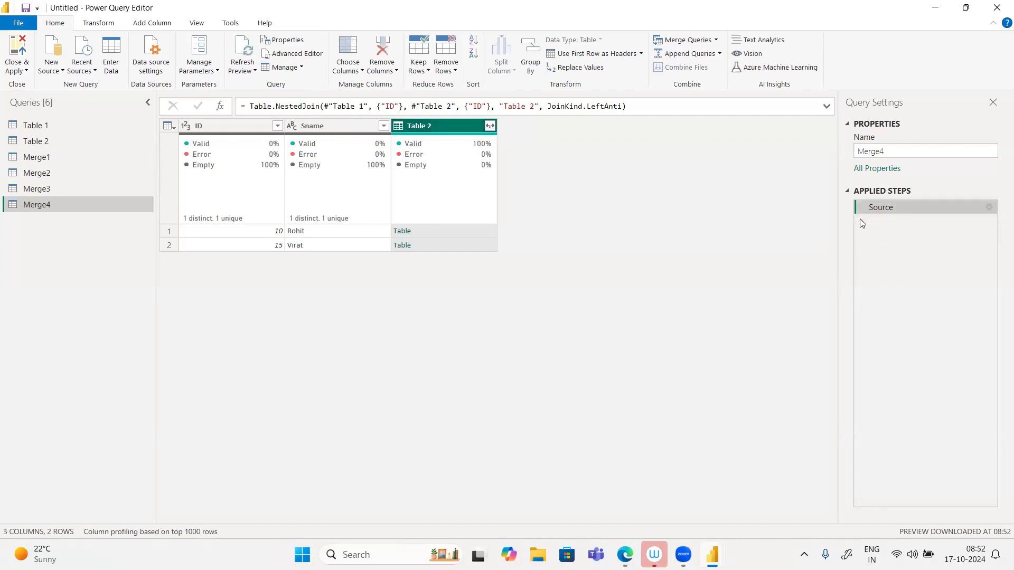
click(989, 208)
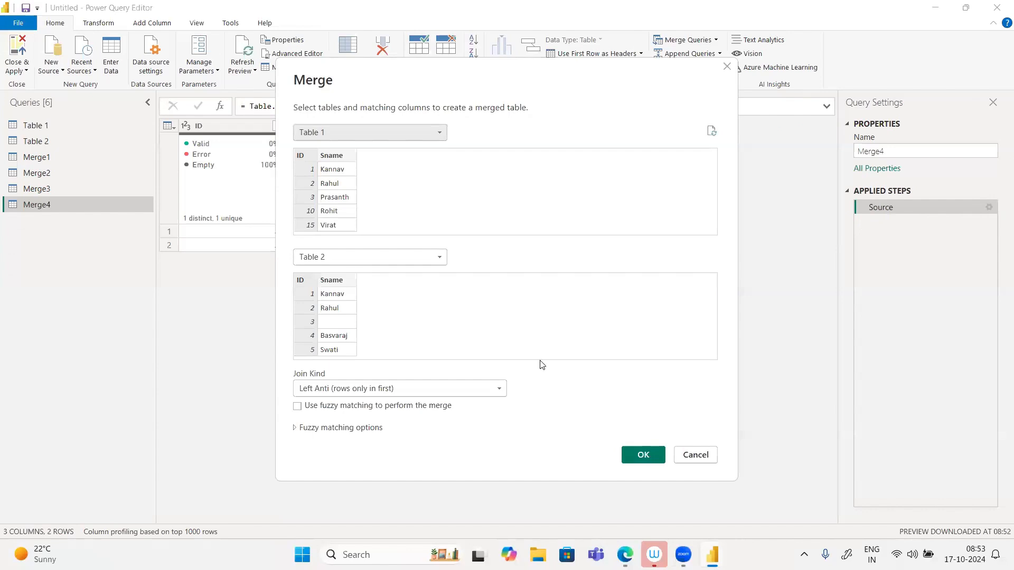
click(476, 388)
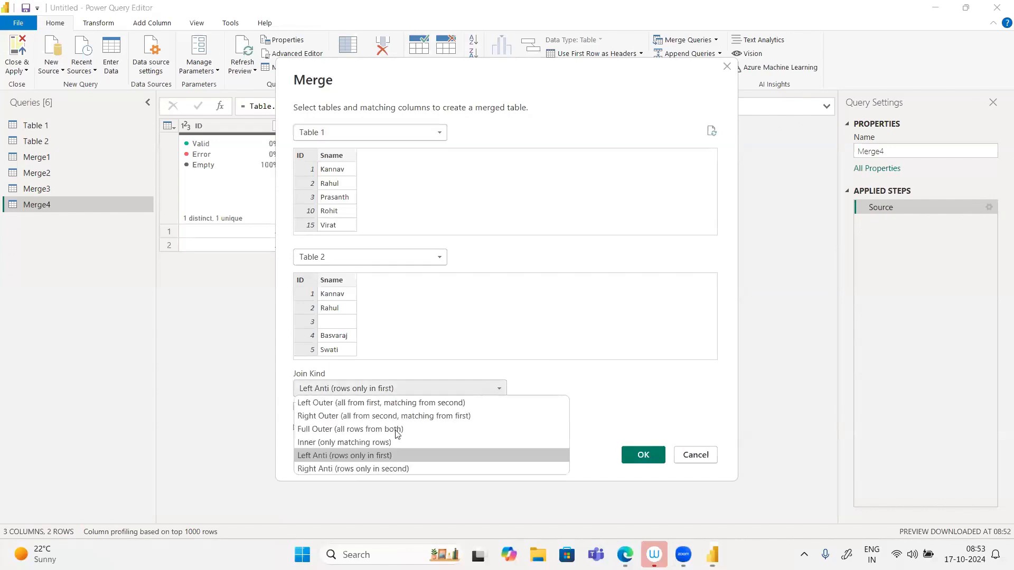
click(397, 469)
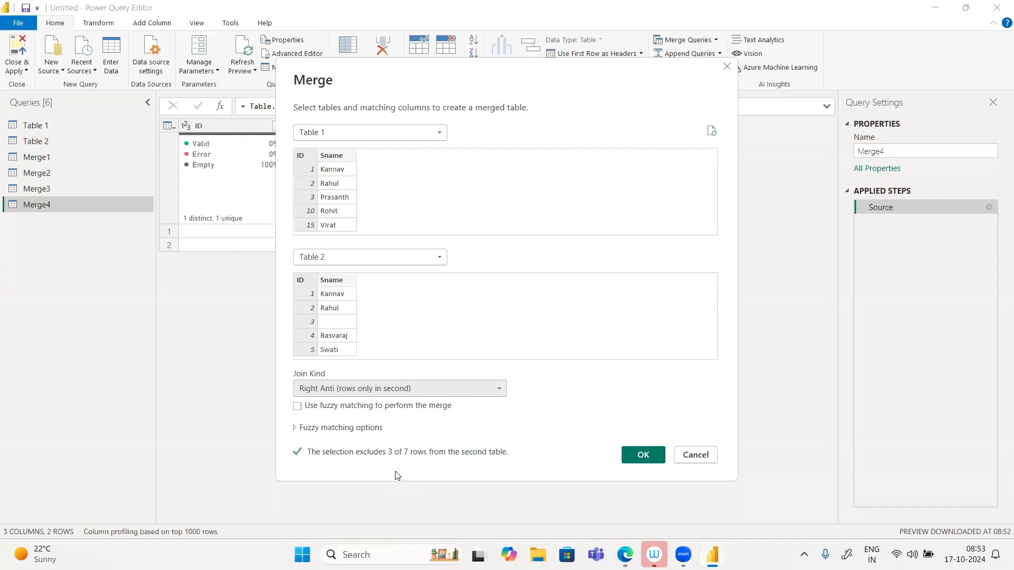
click(650, 455)
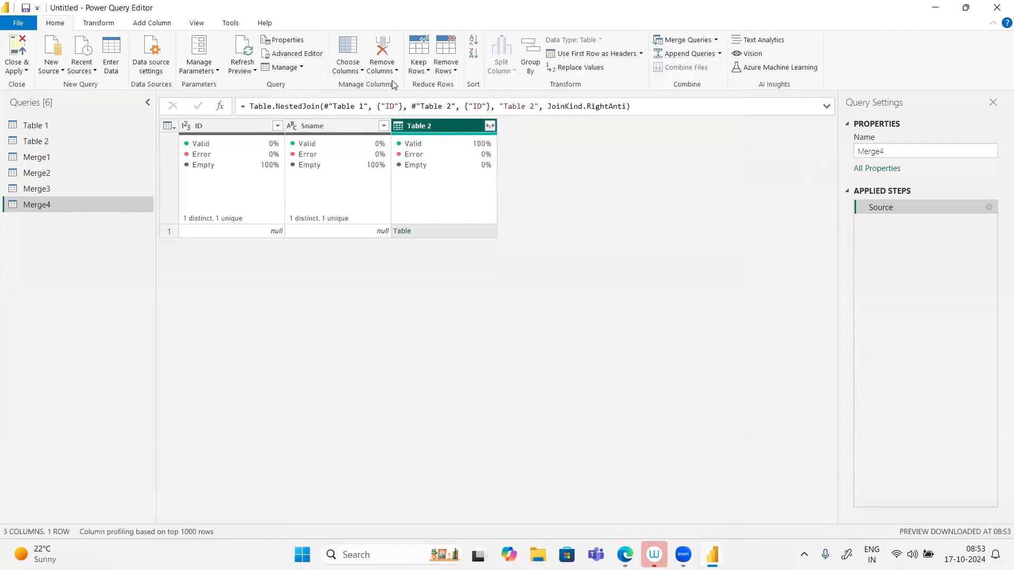
Expand Merge4's Table 2 column to only the Sname field, keeping the original column name as prefix.
click(490, 126)
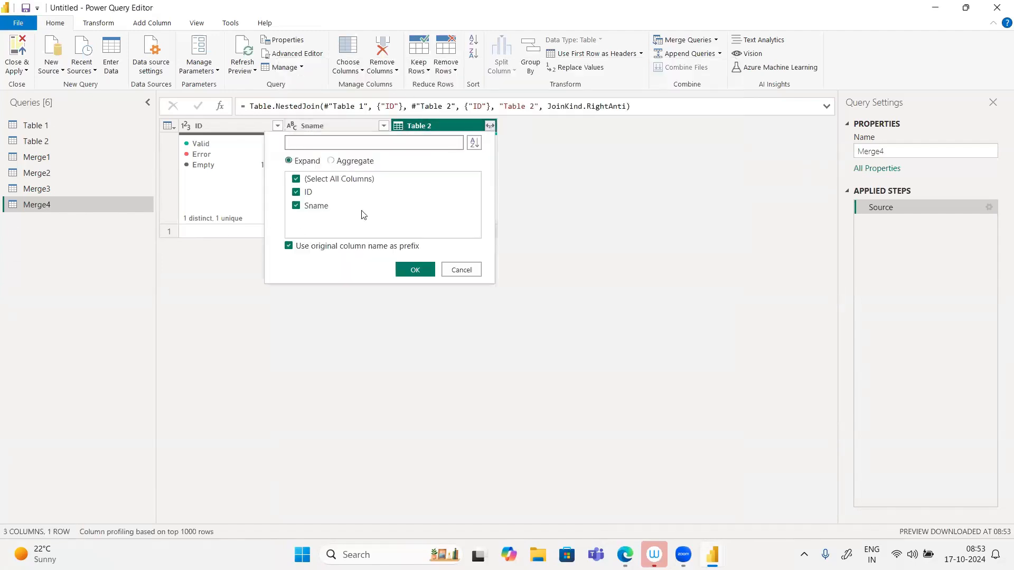
click(297, 193)
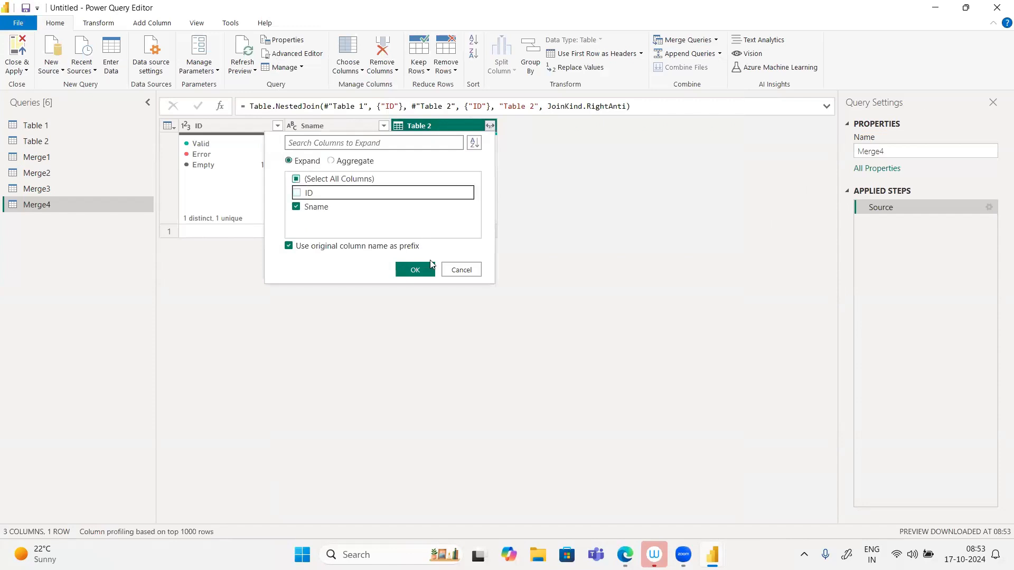
click(415, 270)
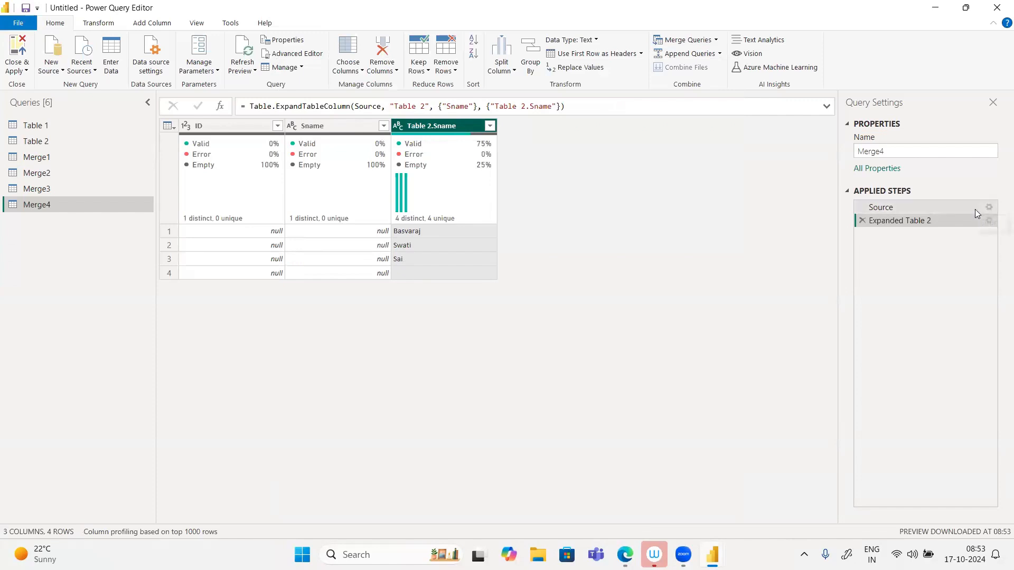
click(989, 221)
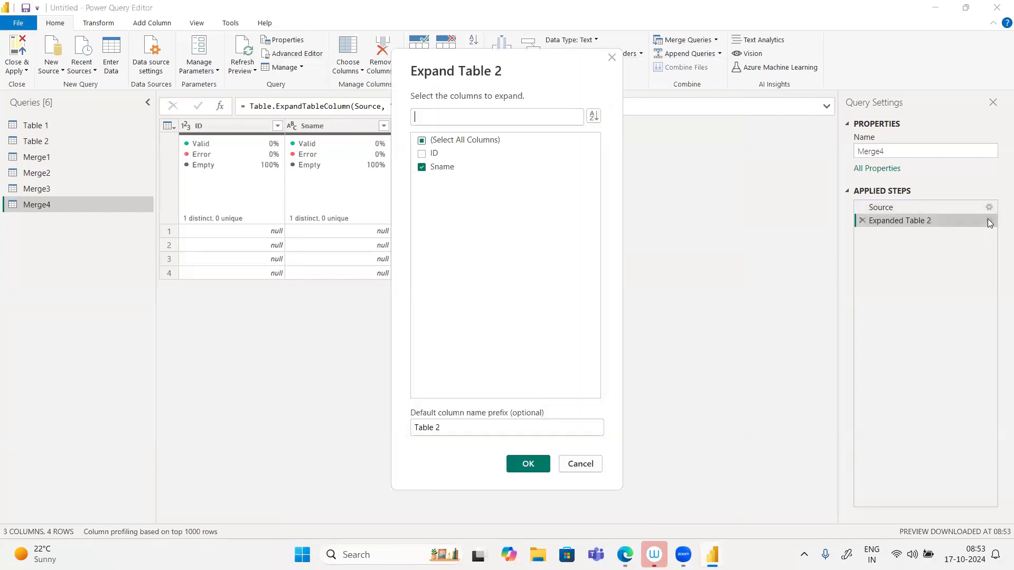
click(581, 464)
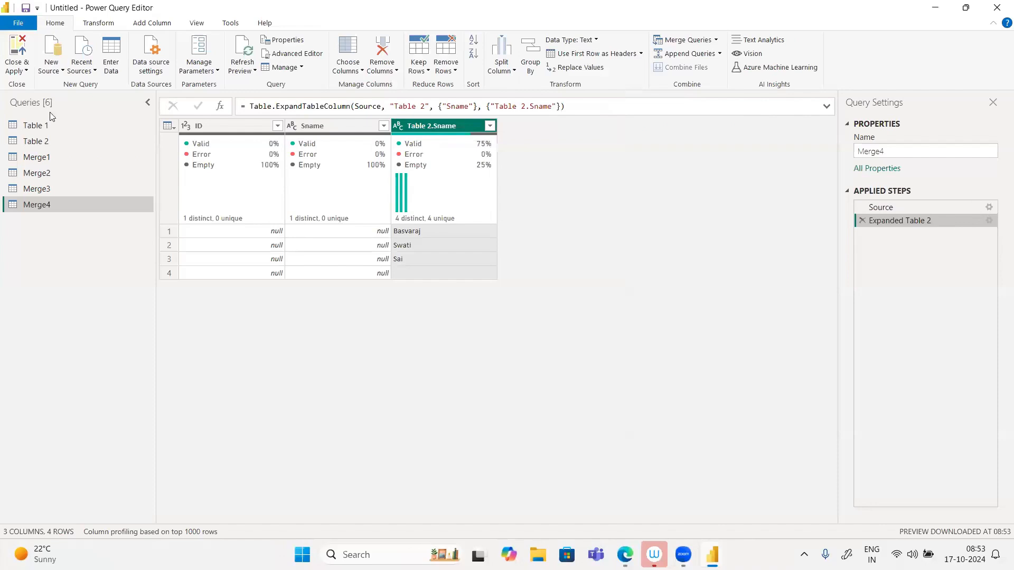
Compare the ID and Sname rows of Table 1 and Table 2 to check the Right Anti result.
click(38, 142)
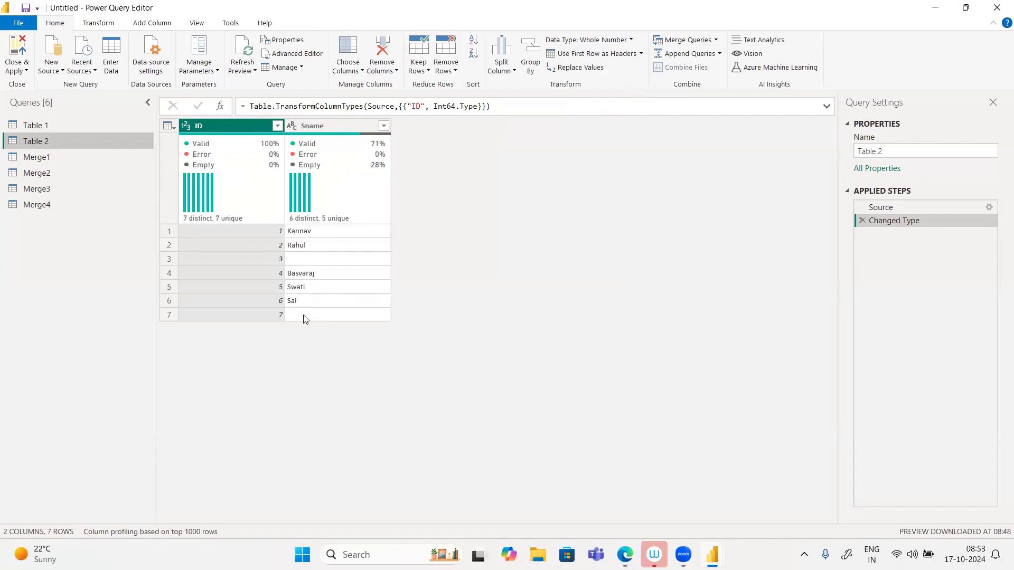
click(28, 125)
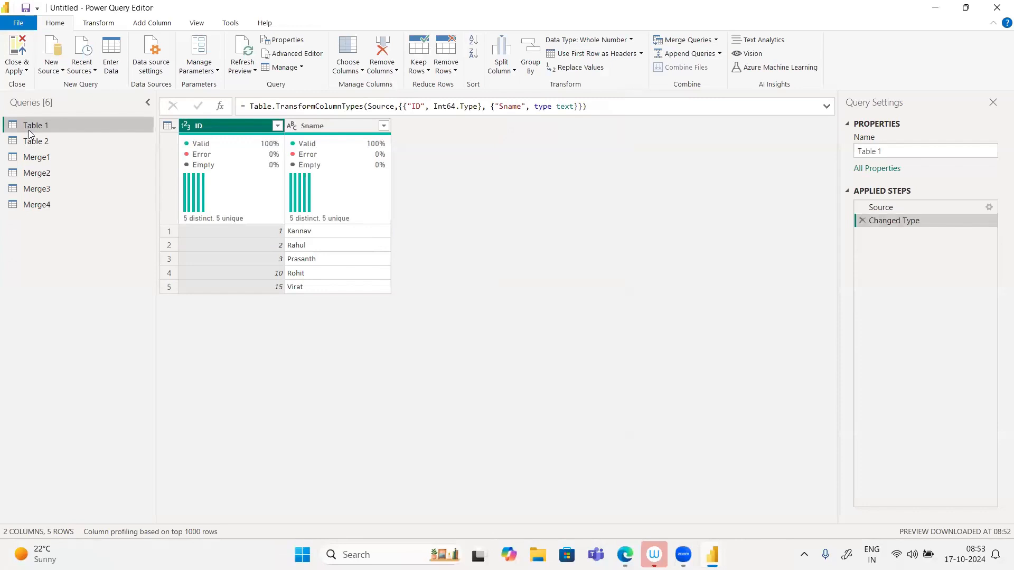
click(33, 145)
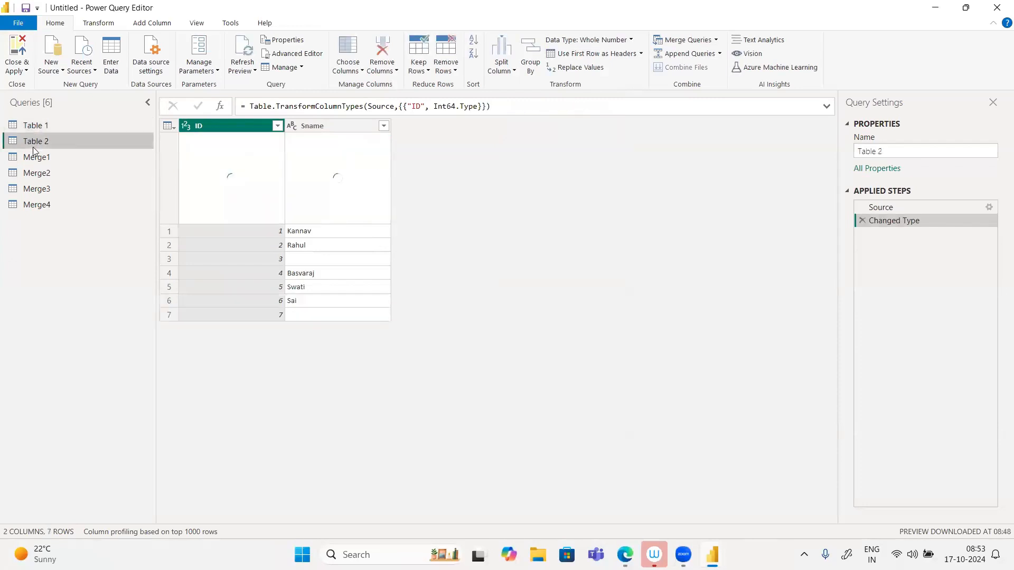
click(88, 132)
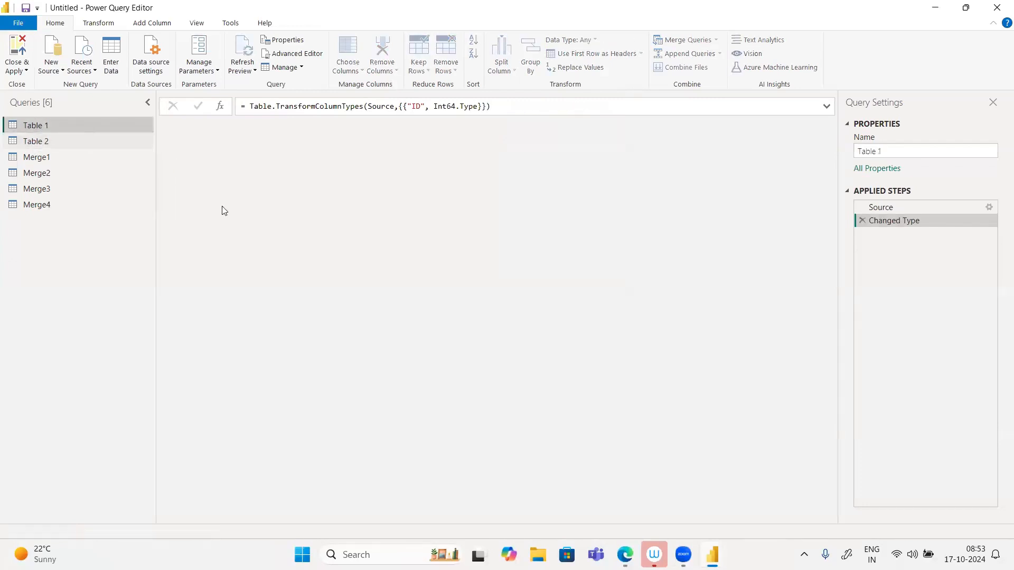
click(33, 142)
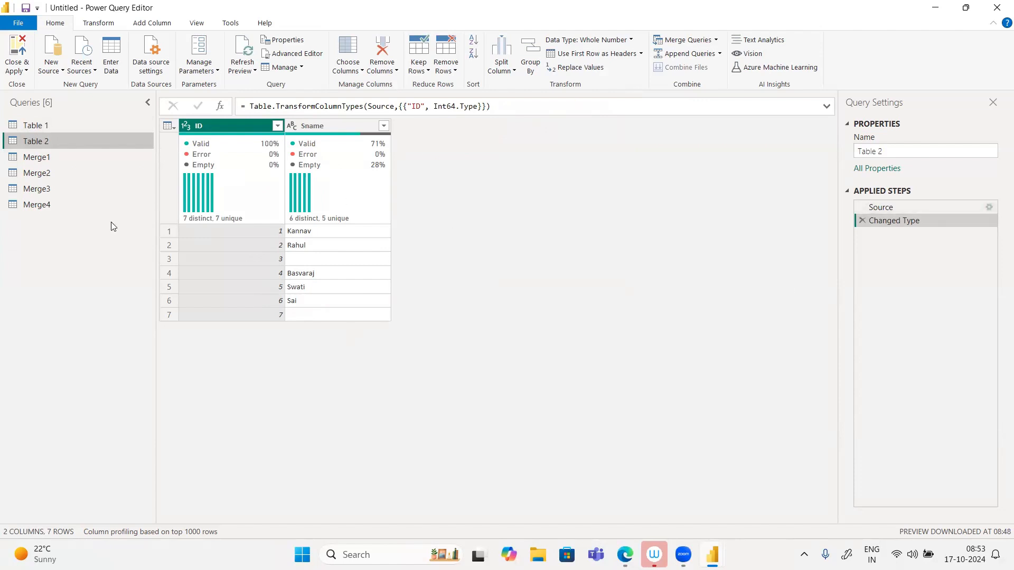
Open the merge settings of Merge4's Source step and try switching fuzzy matching on and off.
click(51, 203)
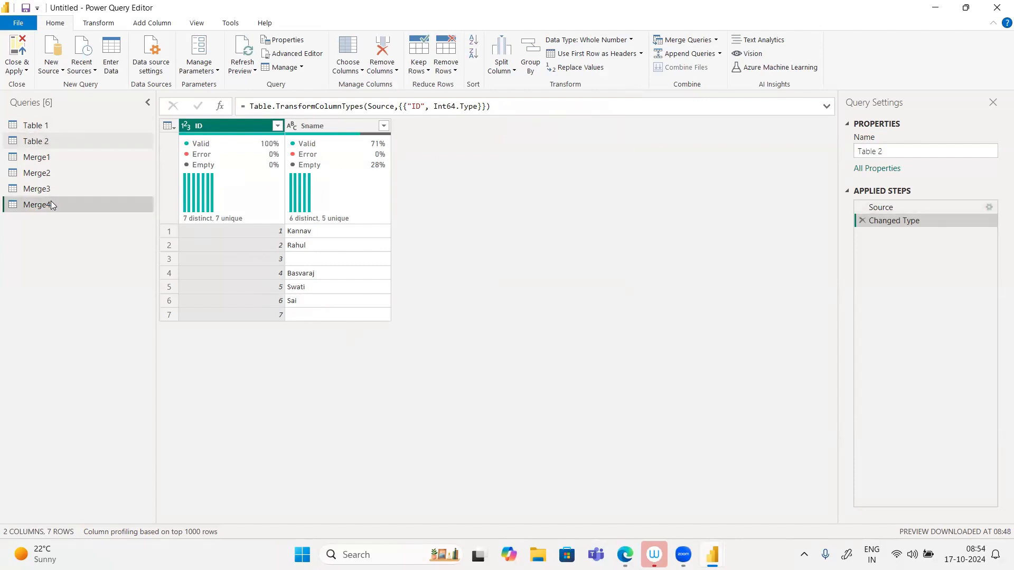
click(989, 208)
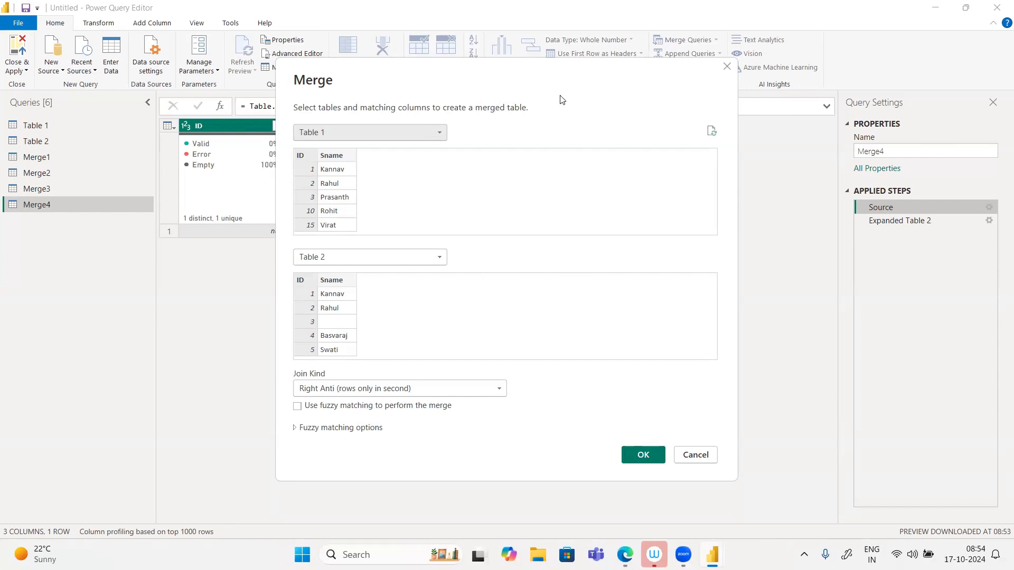
drag(557, 73, 506, 33)
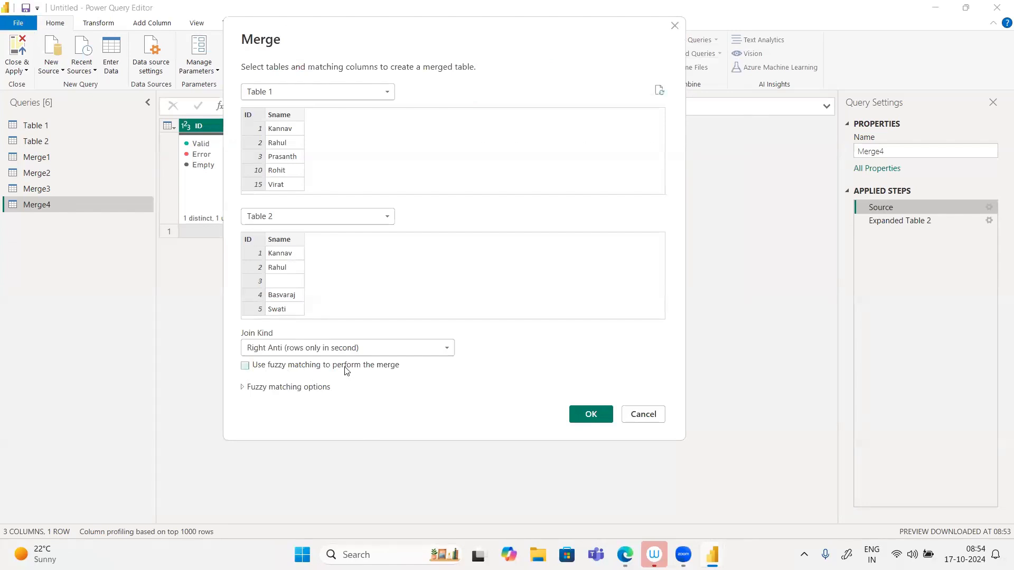
click(247, 368)
click(246, 367)
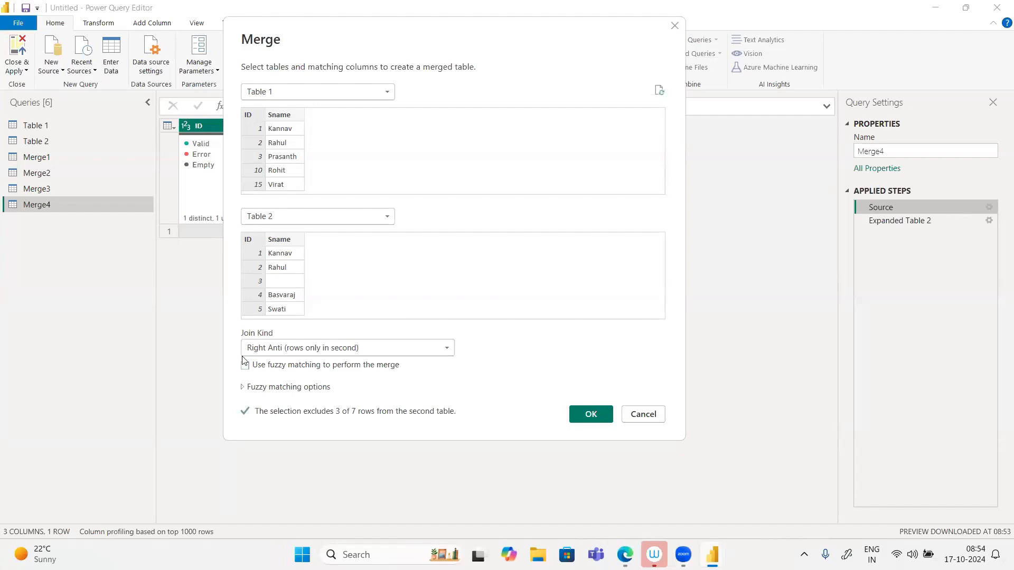
Expand the fuzzy matching options to review them, and switch to the whiteboard with the anti join diagrams.
click(243, 391)
scroll(309, 431, down, 2)
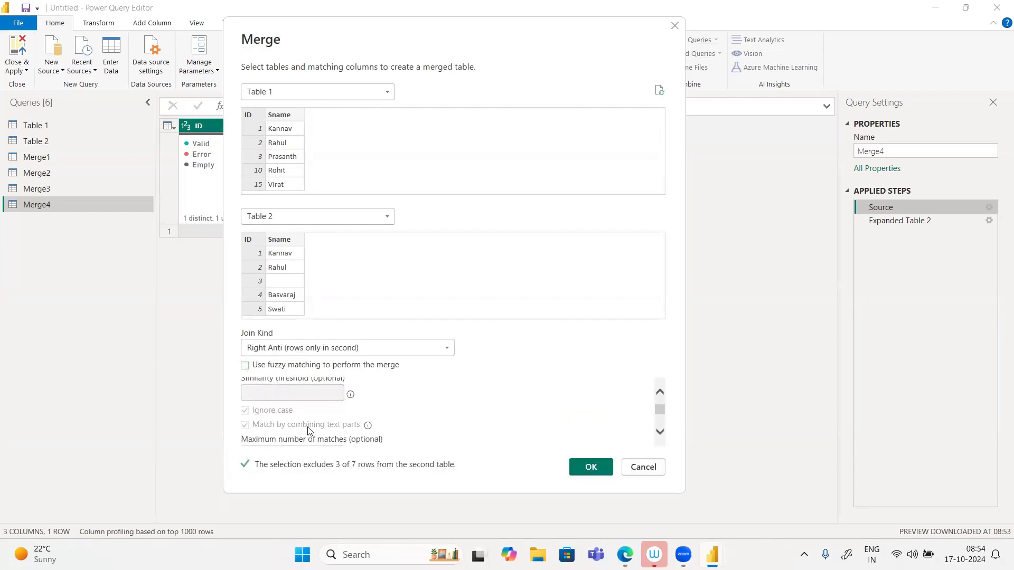
scroll(310, 431, down, 2)
scroll(310, 431, up, 4)
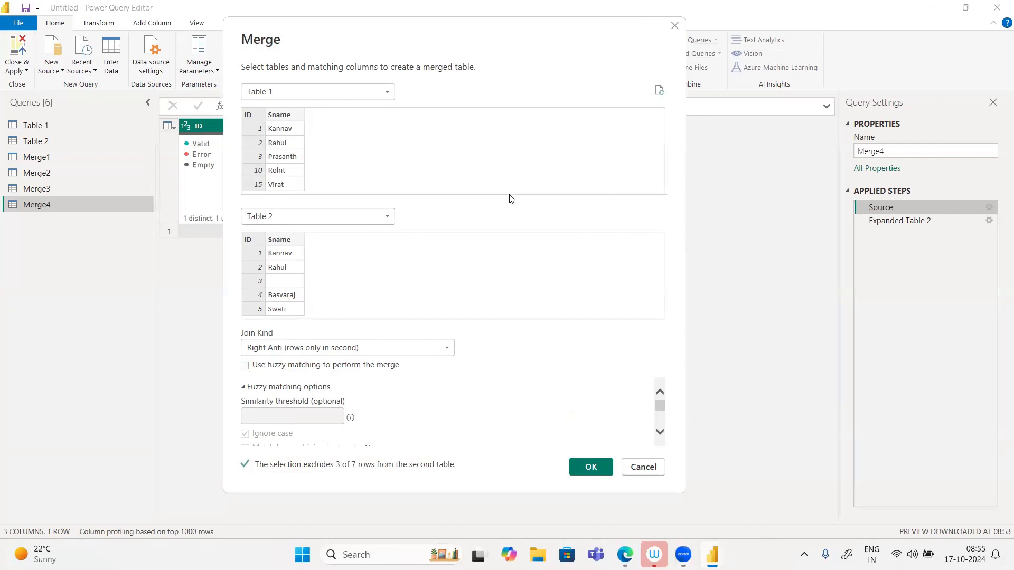
key(alt+Tab)
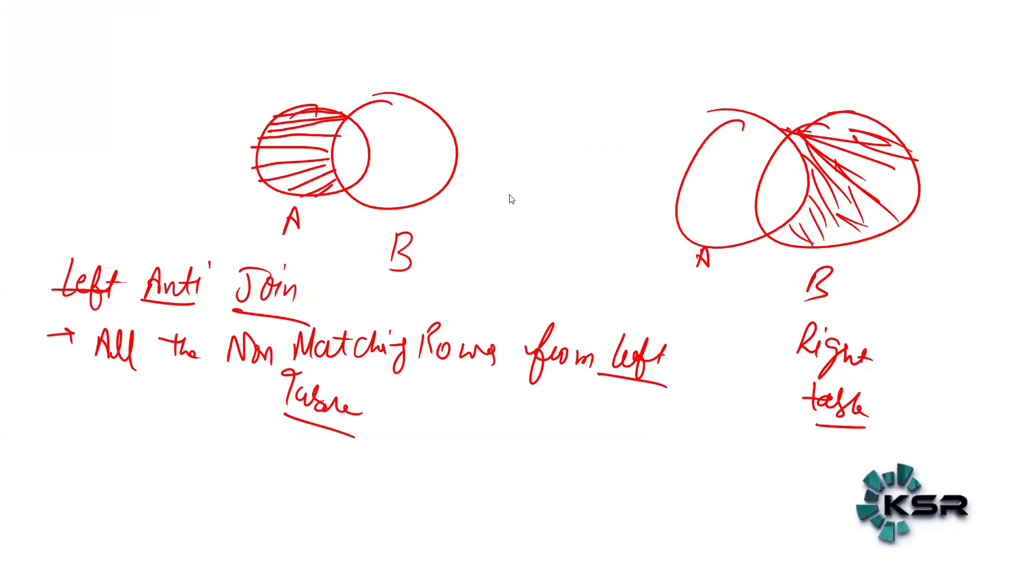
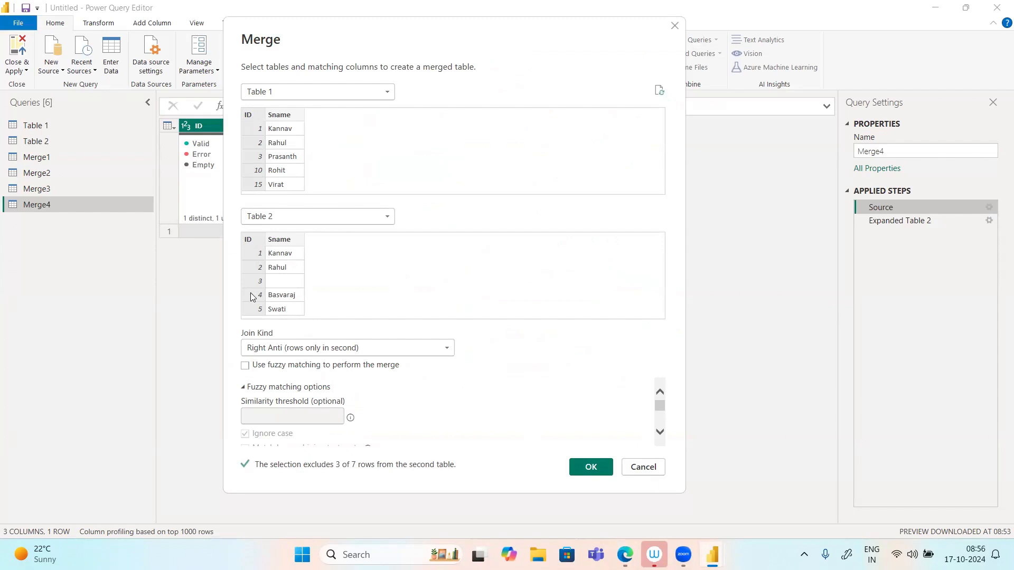
Enable fuzzy matching for the Right Anti merge and review its options, including the transformation table choices.
click(245, 366)
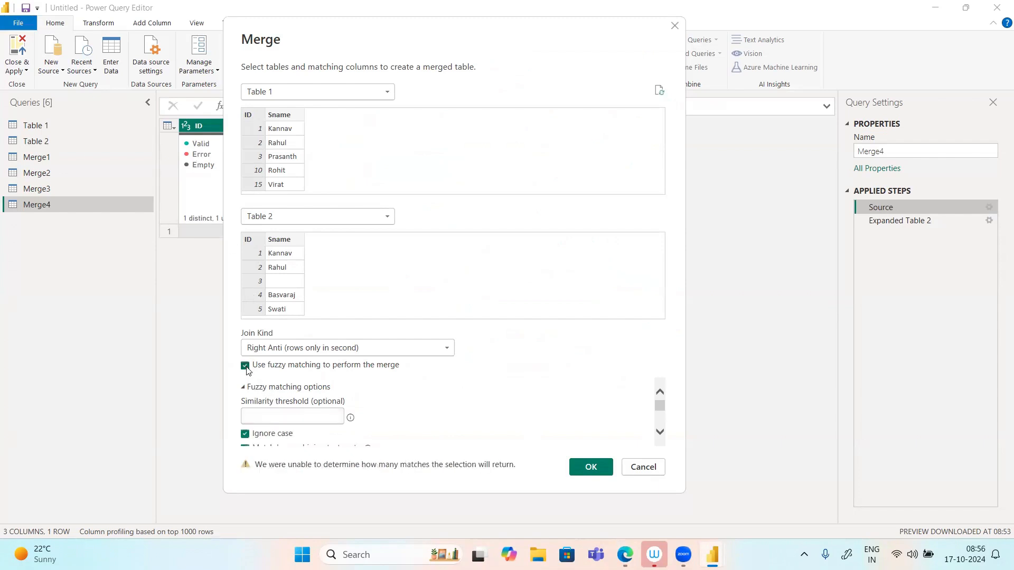
scroll(291, 390, down, 1)
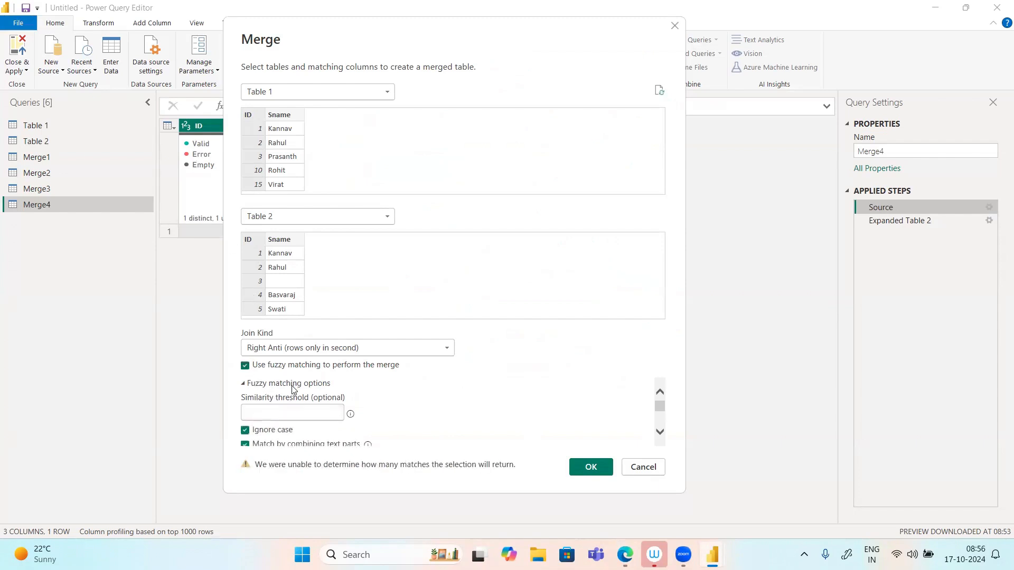
scroll(293, 388, down, 1)
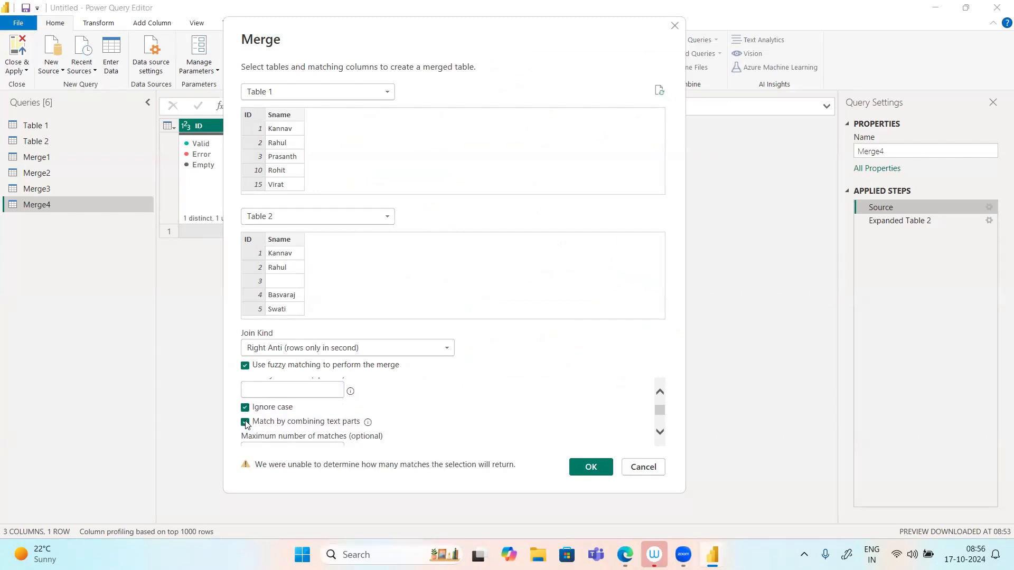
scroll(245, 427, down, 4)
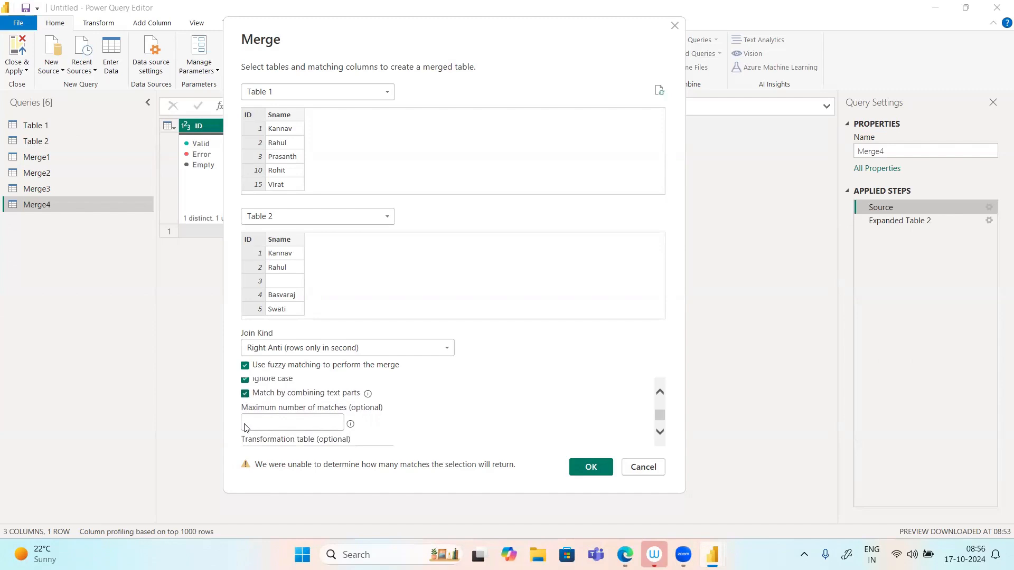
click(301, 442)
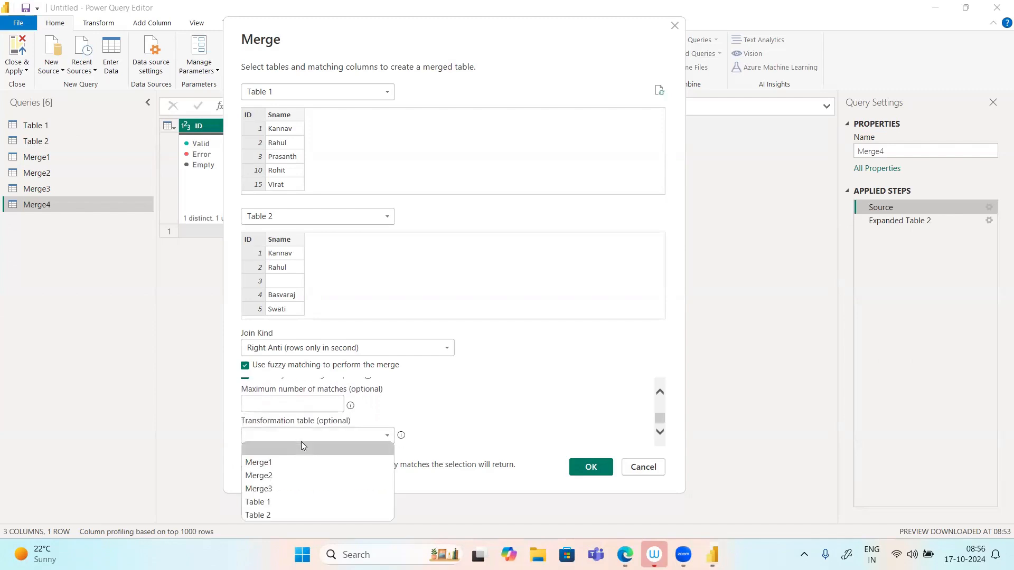
click(395, 419)
scroll(395, 419, up, 4)
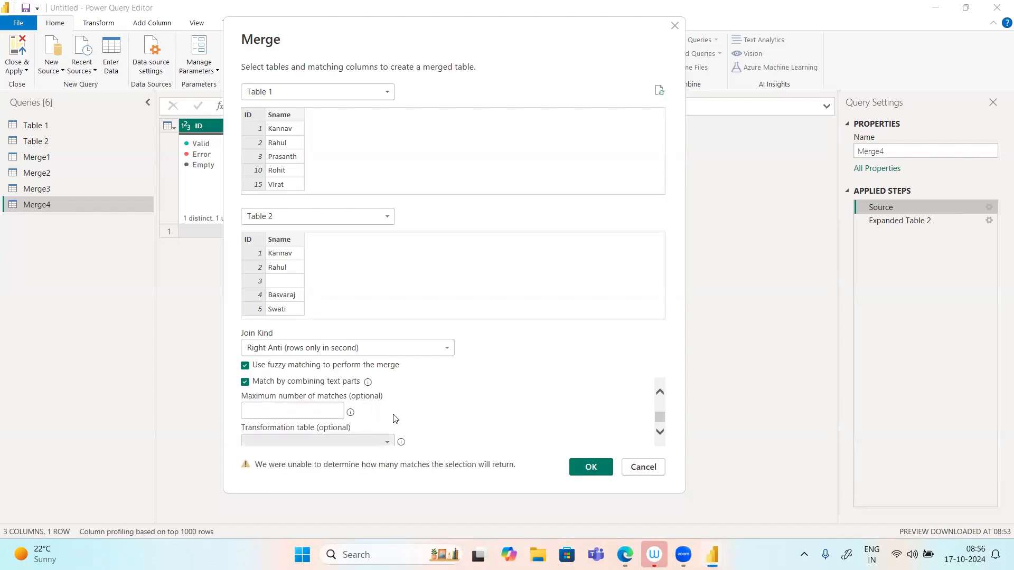
scroll(395, 418, up, 2)
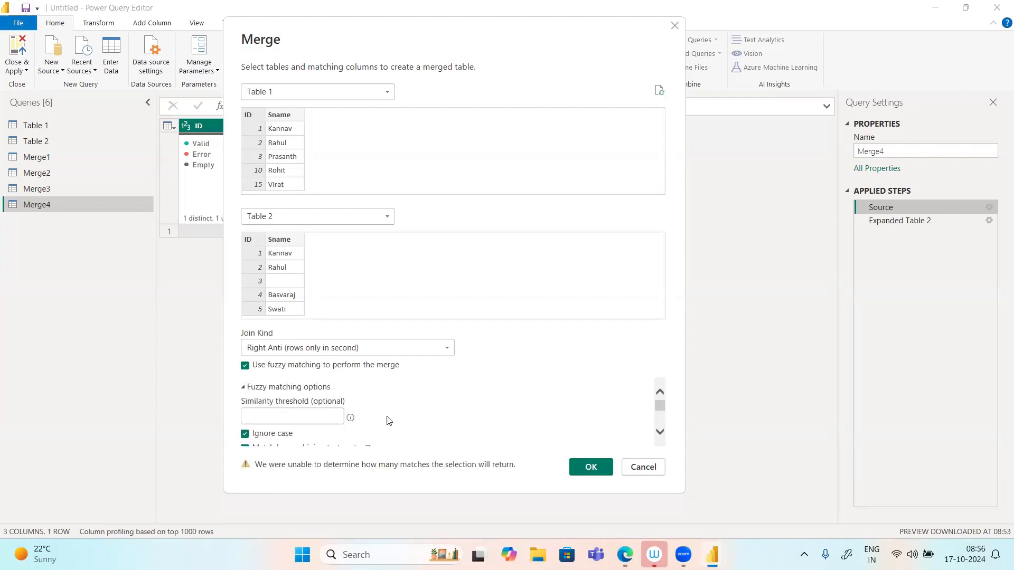
Read the similarity threshold's explanation, try 0 as its value and clear the entry again.
mouse_move(351, 421)
text(0)
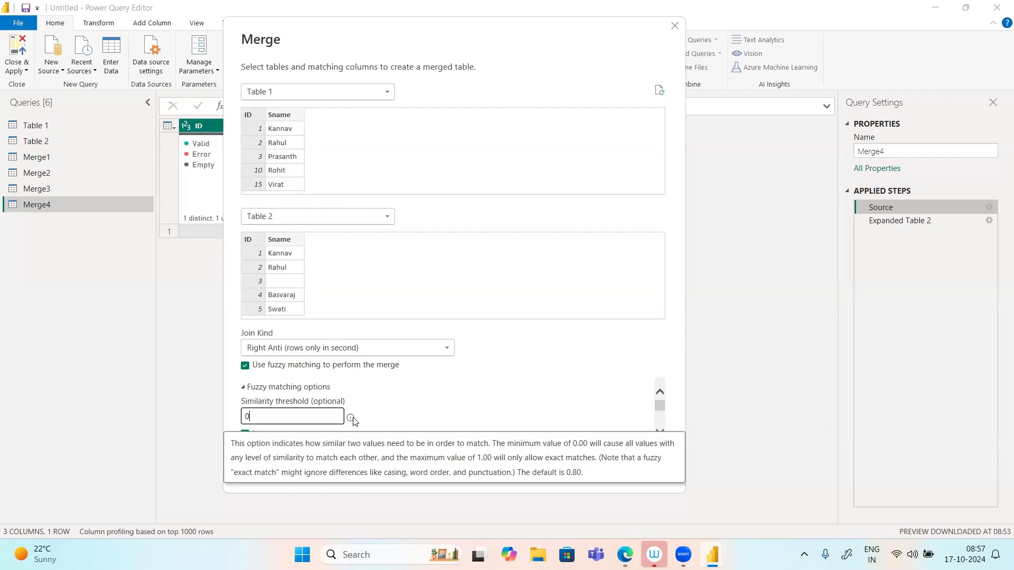
key(BackSpace)
key(BackSpace)
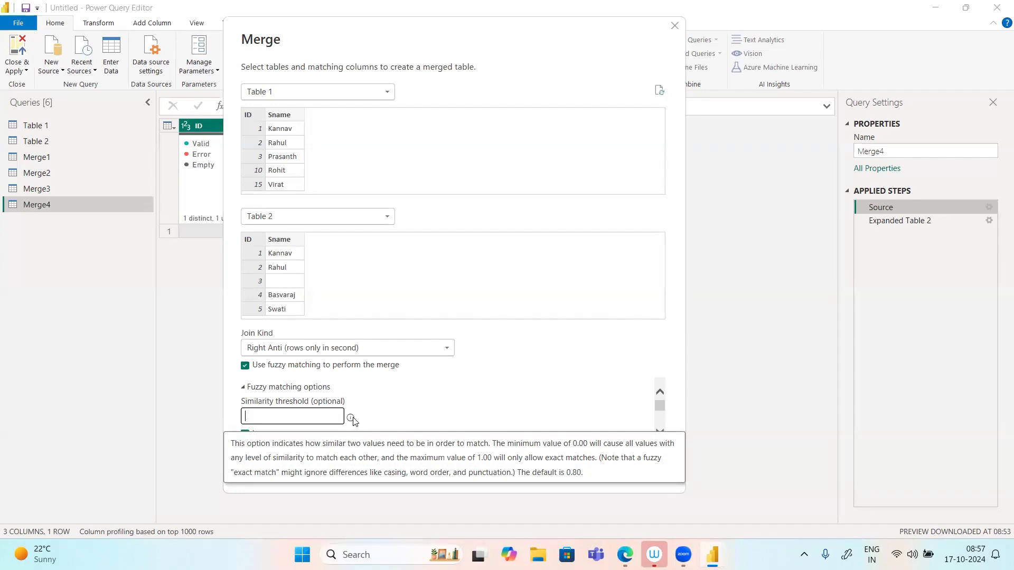